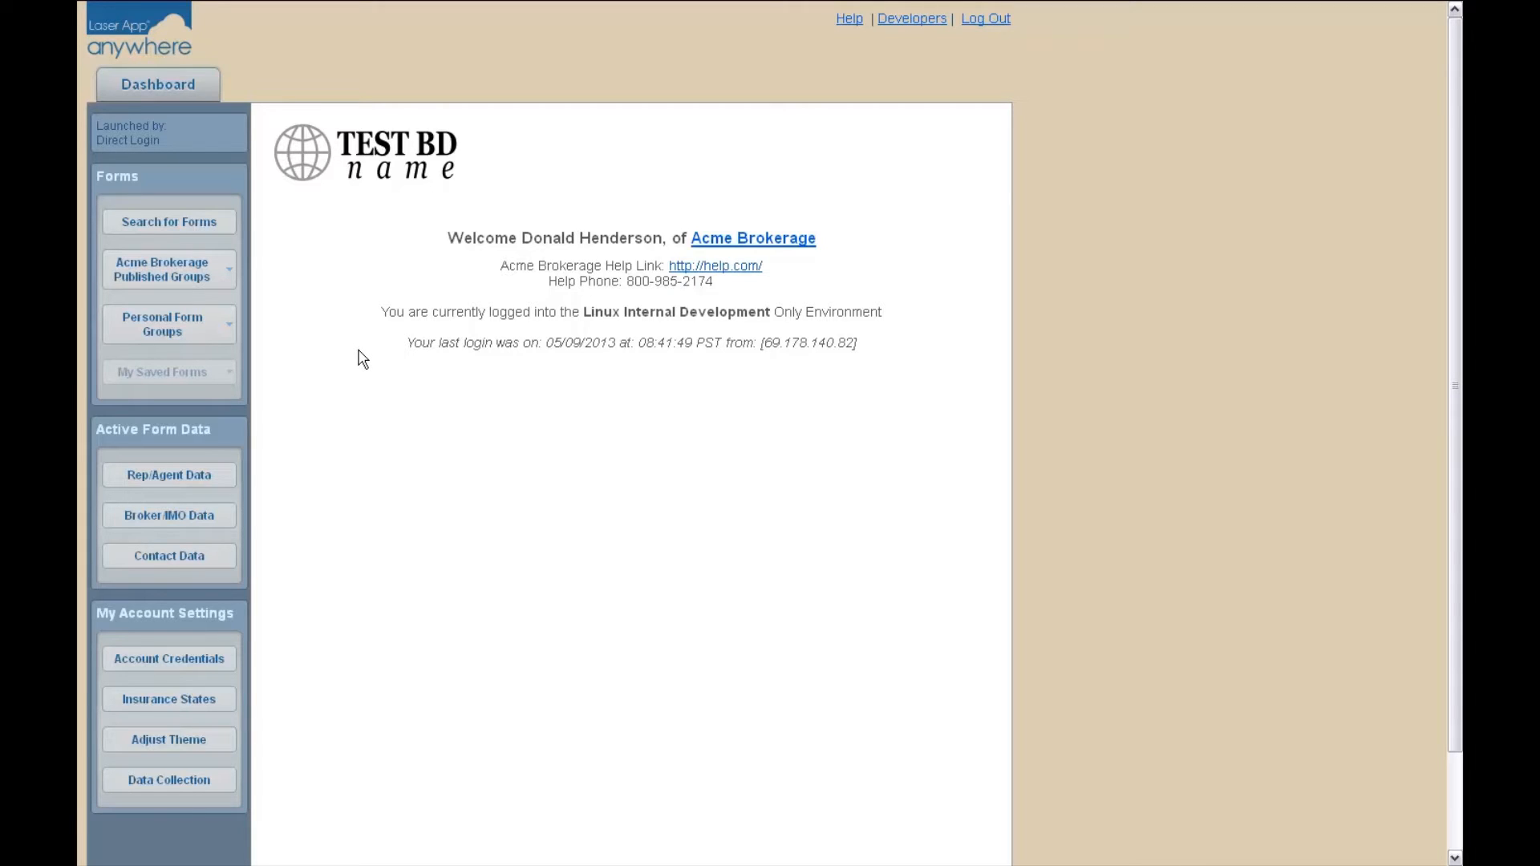
Step: Open the contact data and look at the CRM choices in the pull integration settings, leaving them at None/Delete
left_click(205, 564)
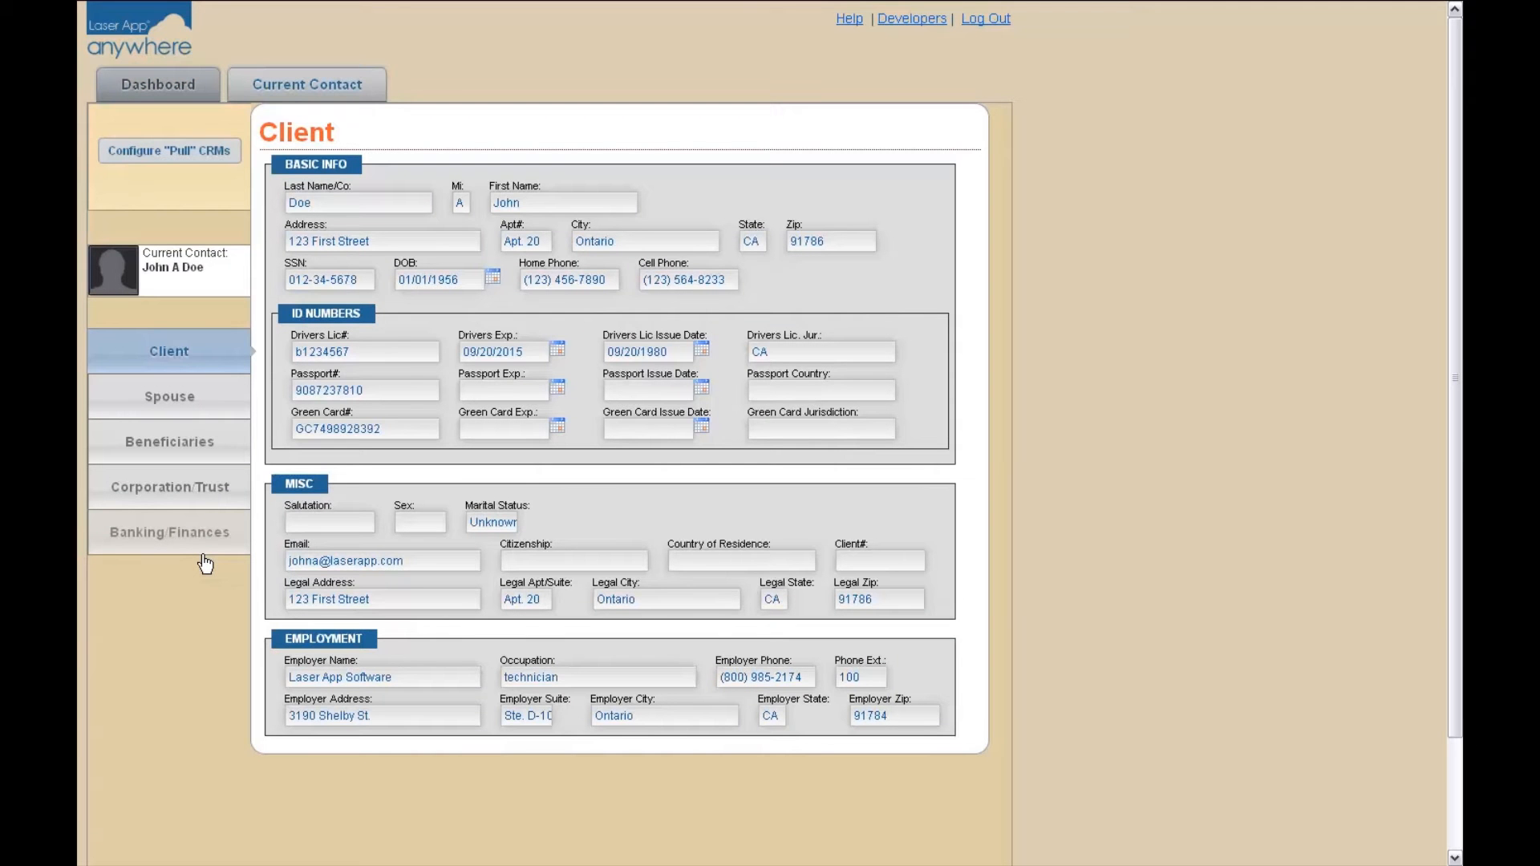
left_click(145, 159)
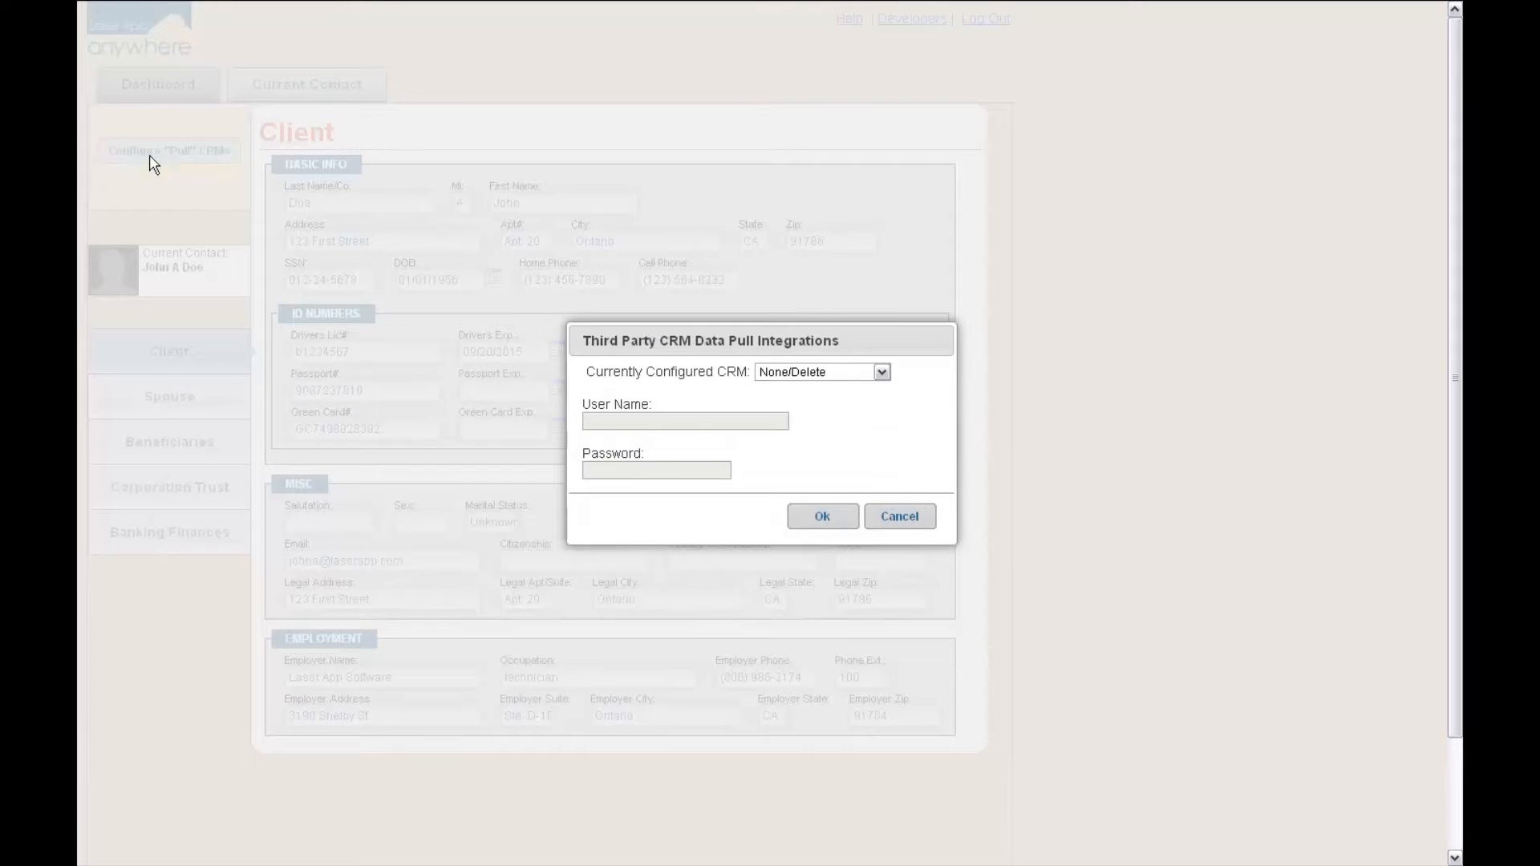
left_click(882, 373)
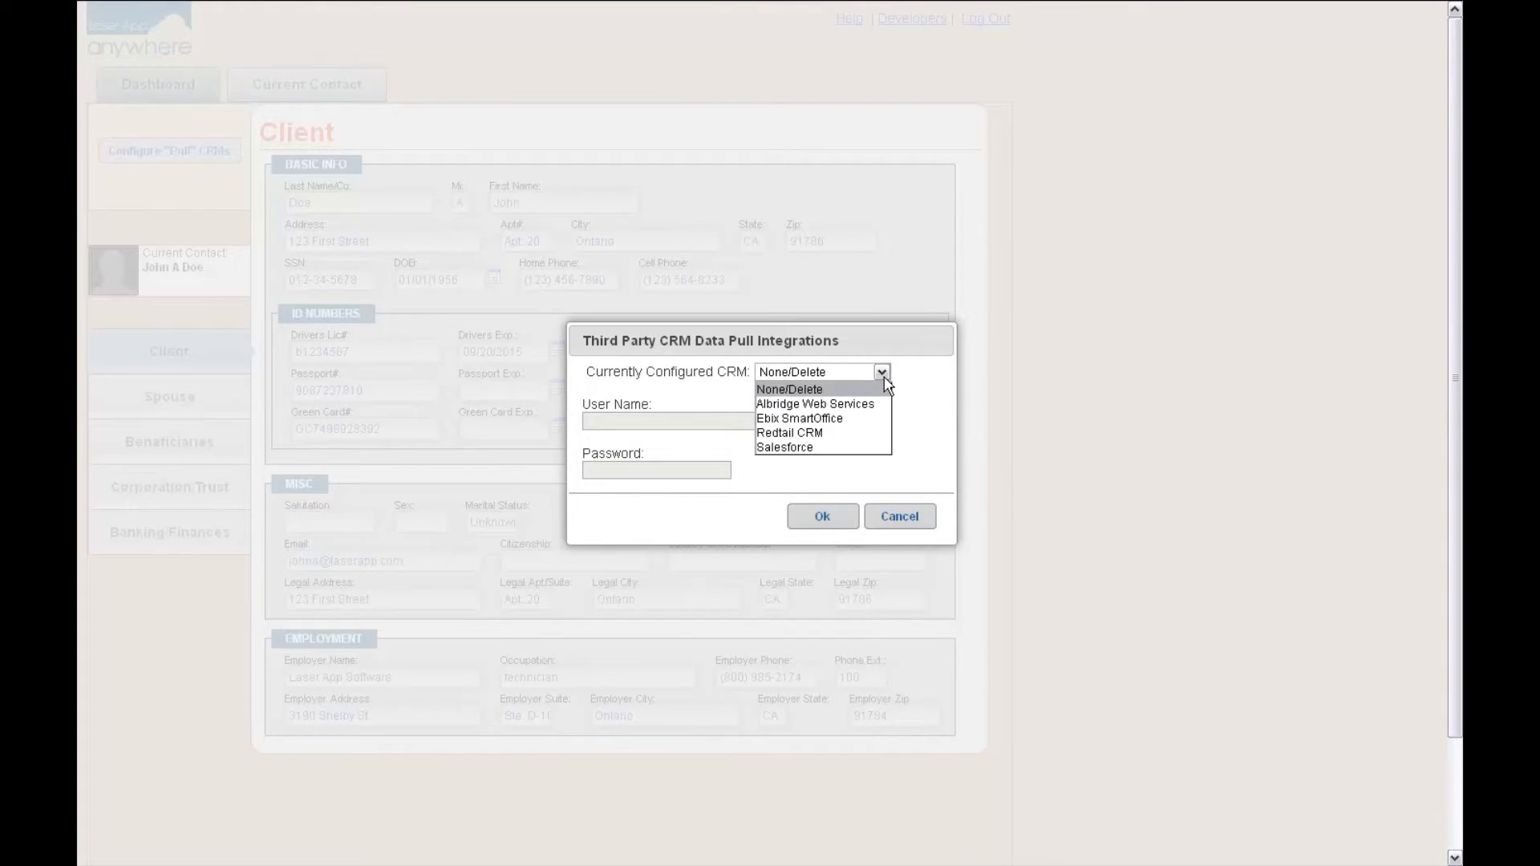
left_click(886, 384)
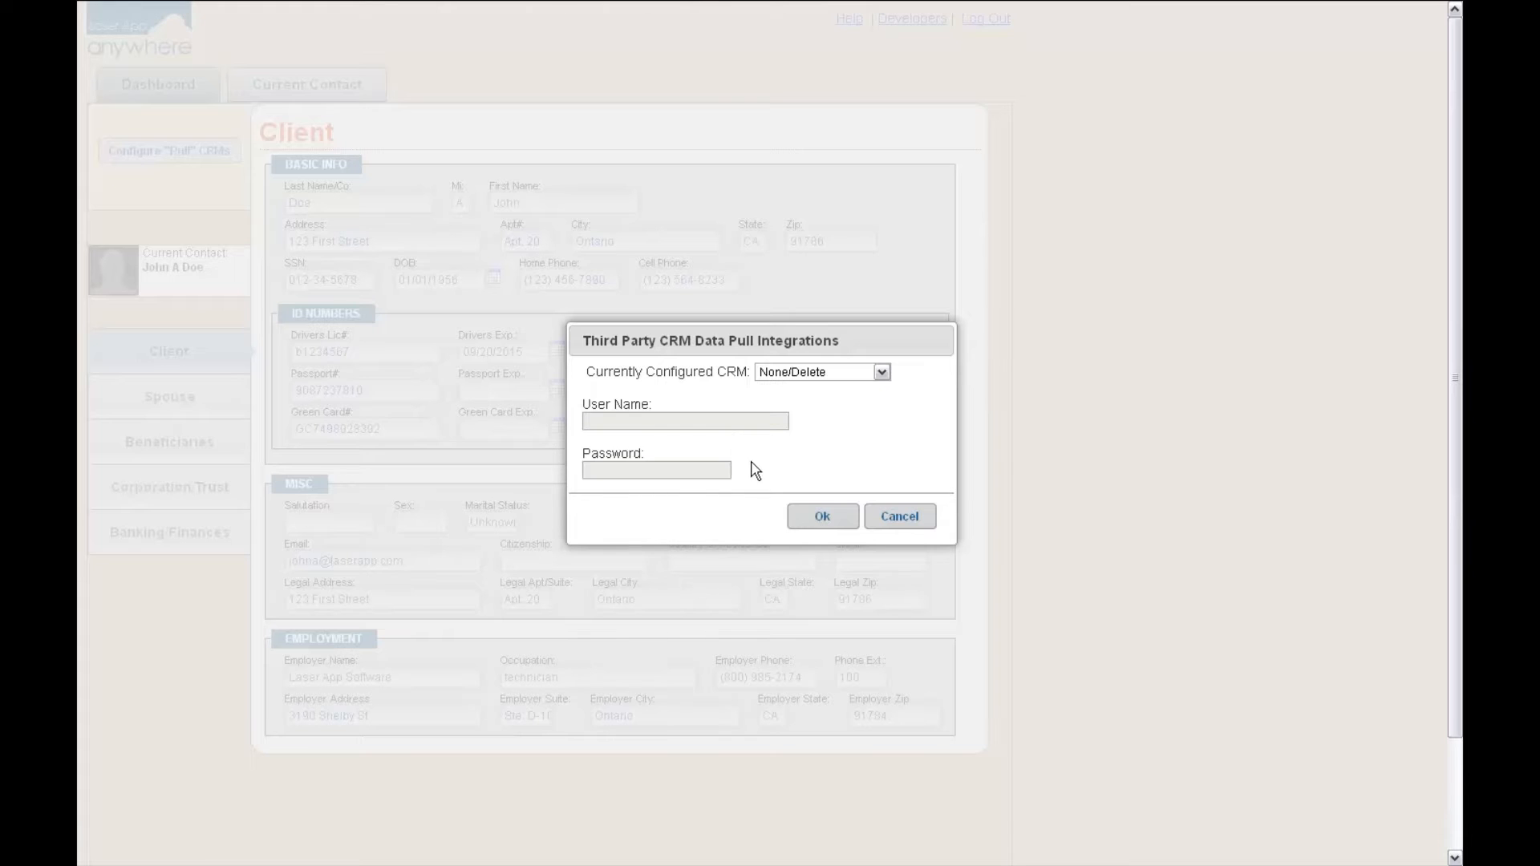
left_click(824, 520)
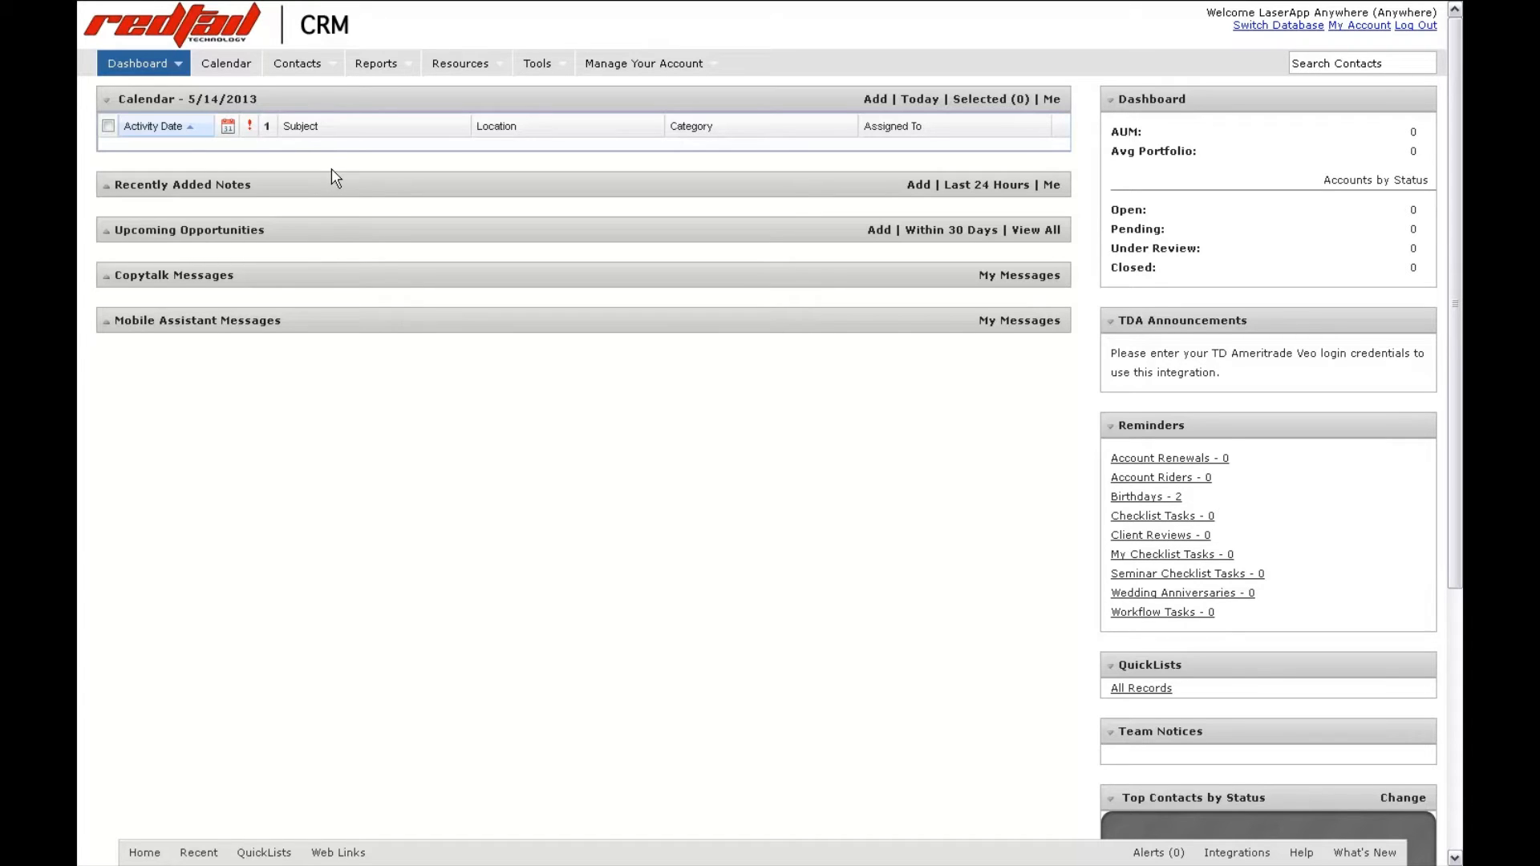
Step: In Redtail CRM, list the contacts under D and open the record of the client in category A Client
mouse_move(328, 71)
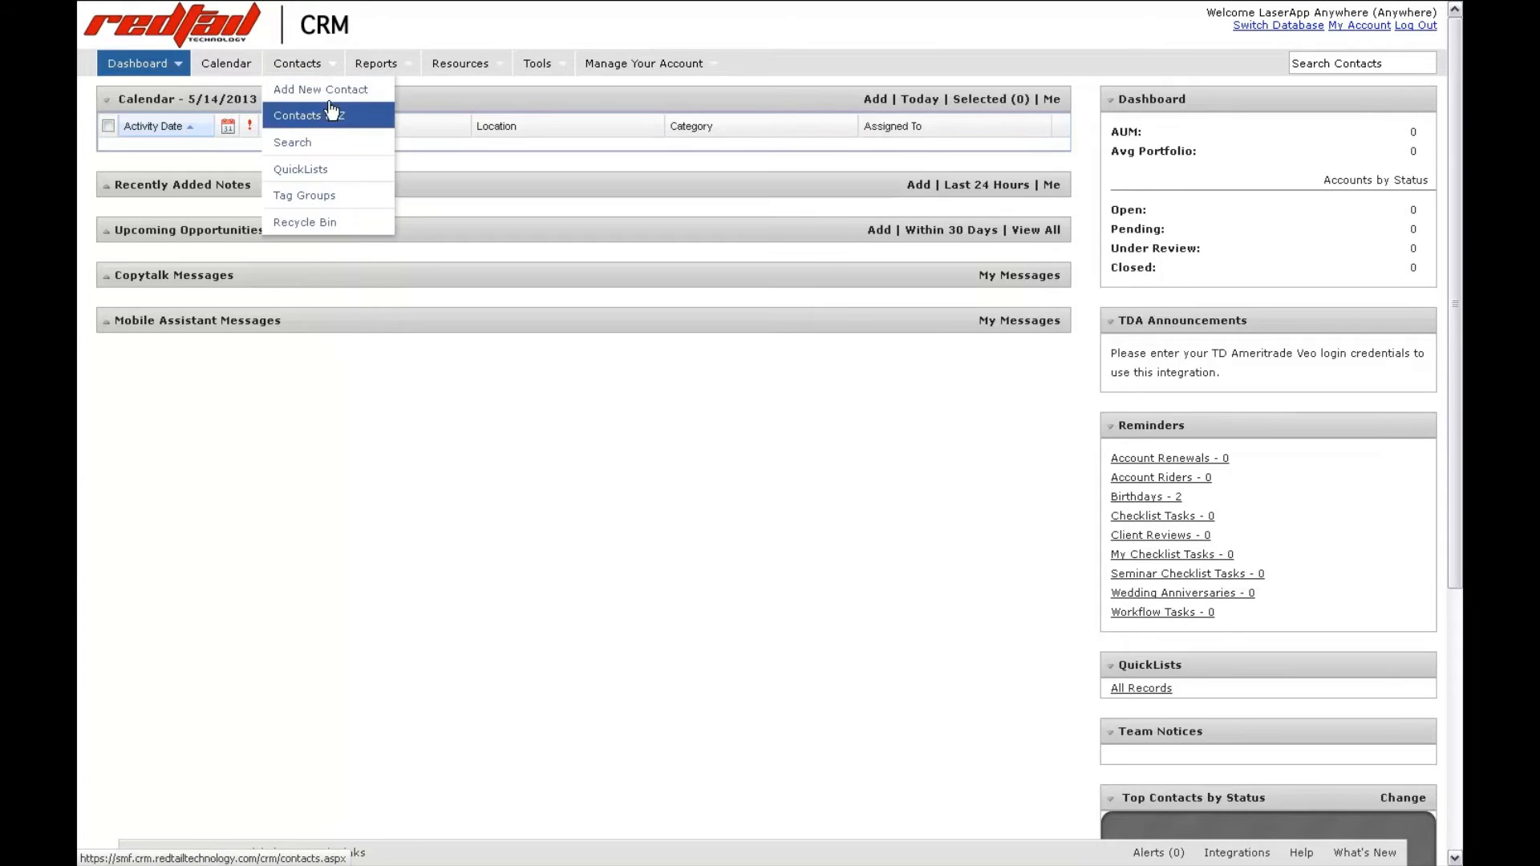
left_click(327, 115)
left_click(181, 101)
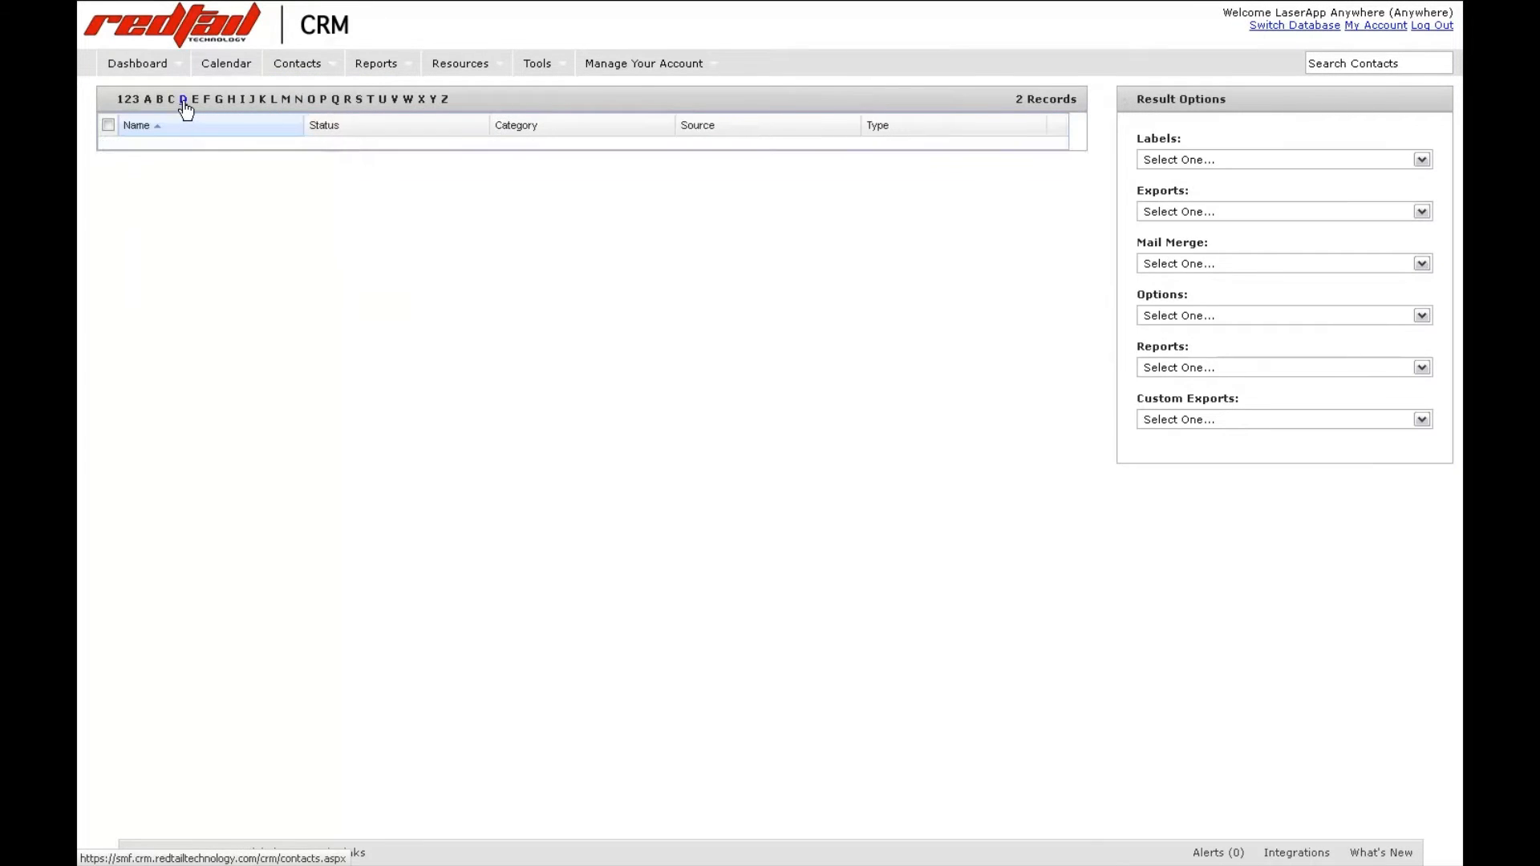
left_click(163, 250)
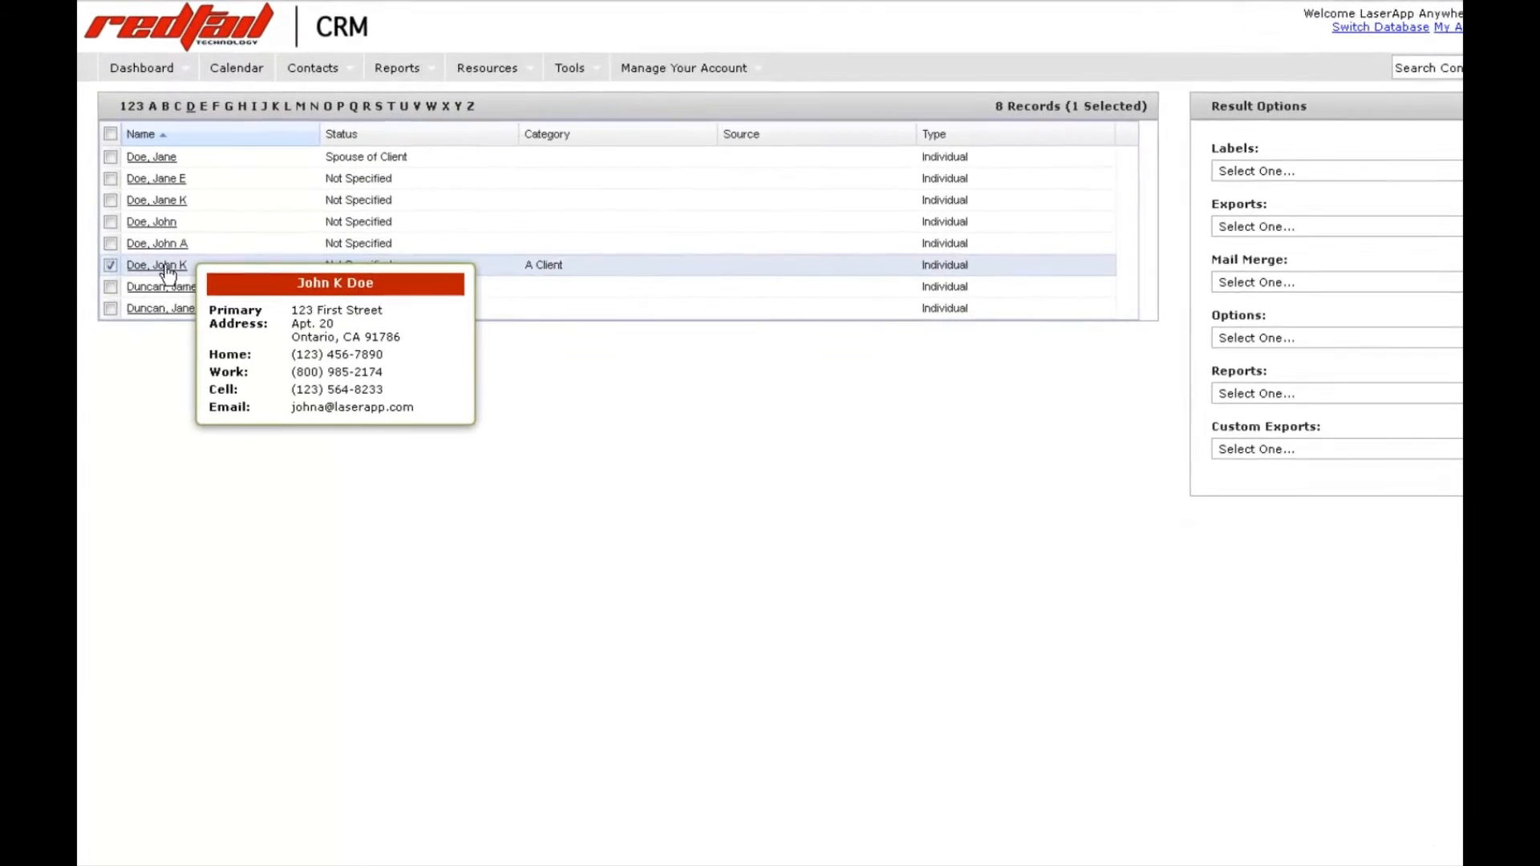
left_click(171, 283)
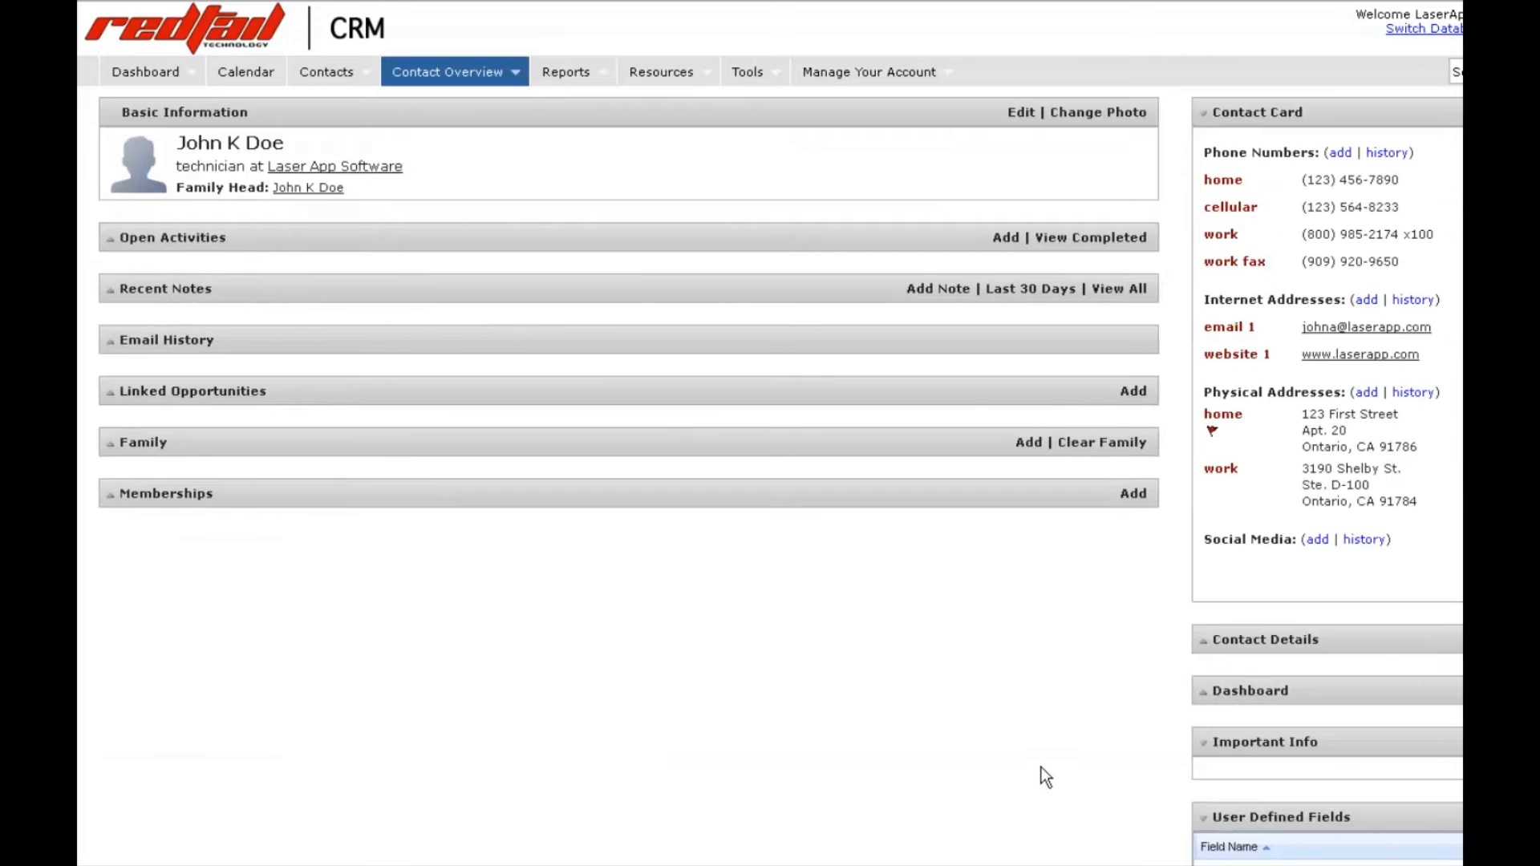
Step: Send the open contact record to Laser App
scroll(1041, 767, "down", 7)
scroll(1124, 786, "down", 2)
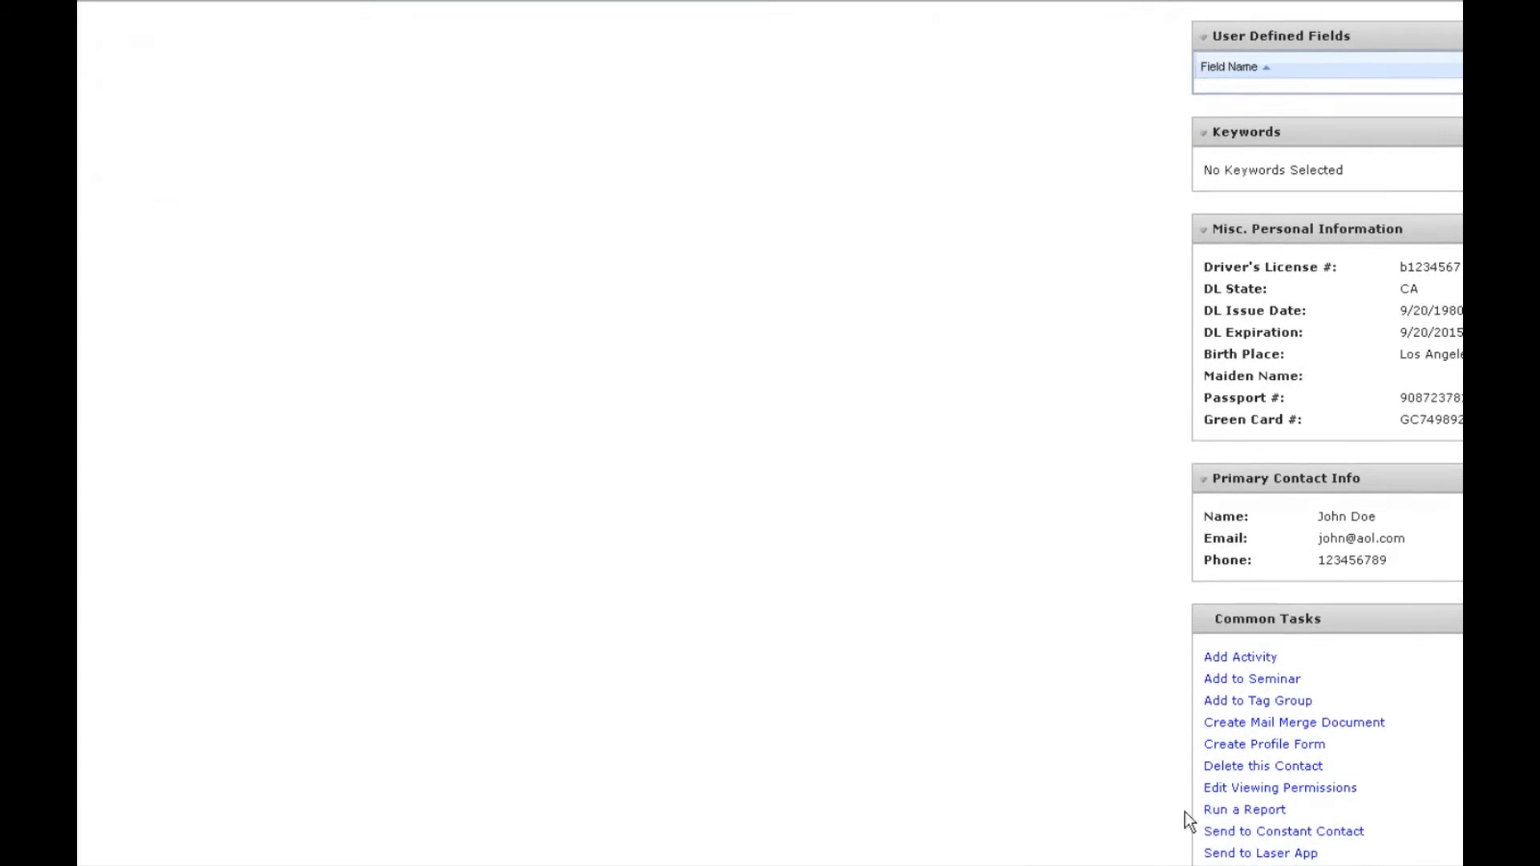
left_click(1245, 856)
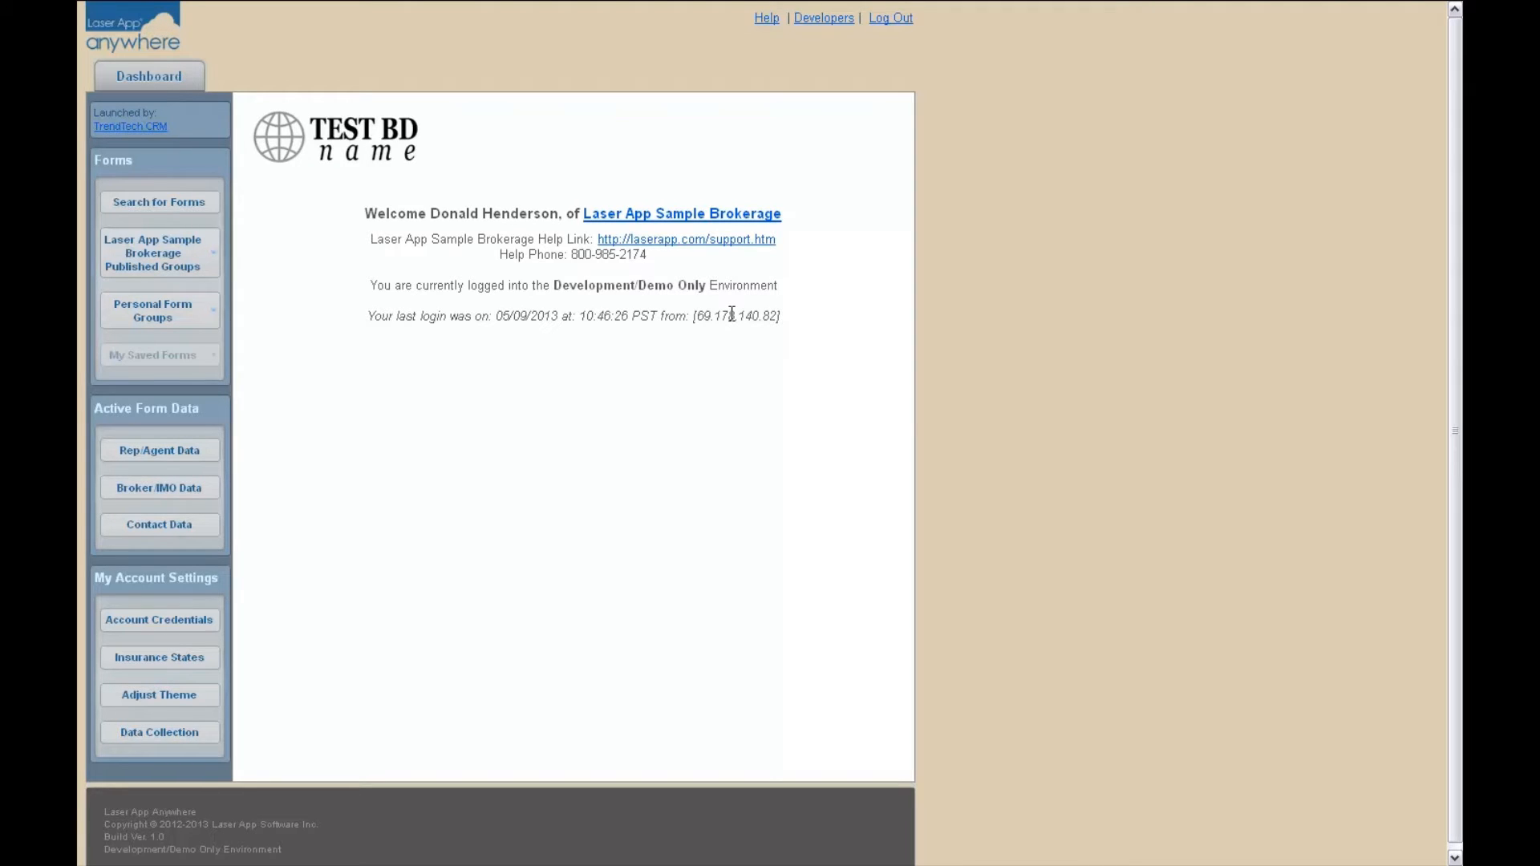
Step: Search the forms library, filtering by type SECURITIES and vendor AMERICAN FUNDS
left_click(172, 211)
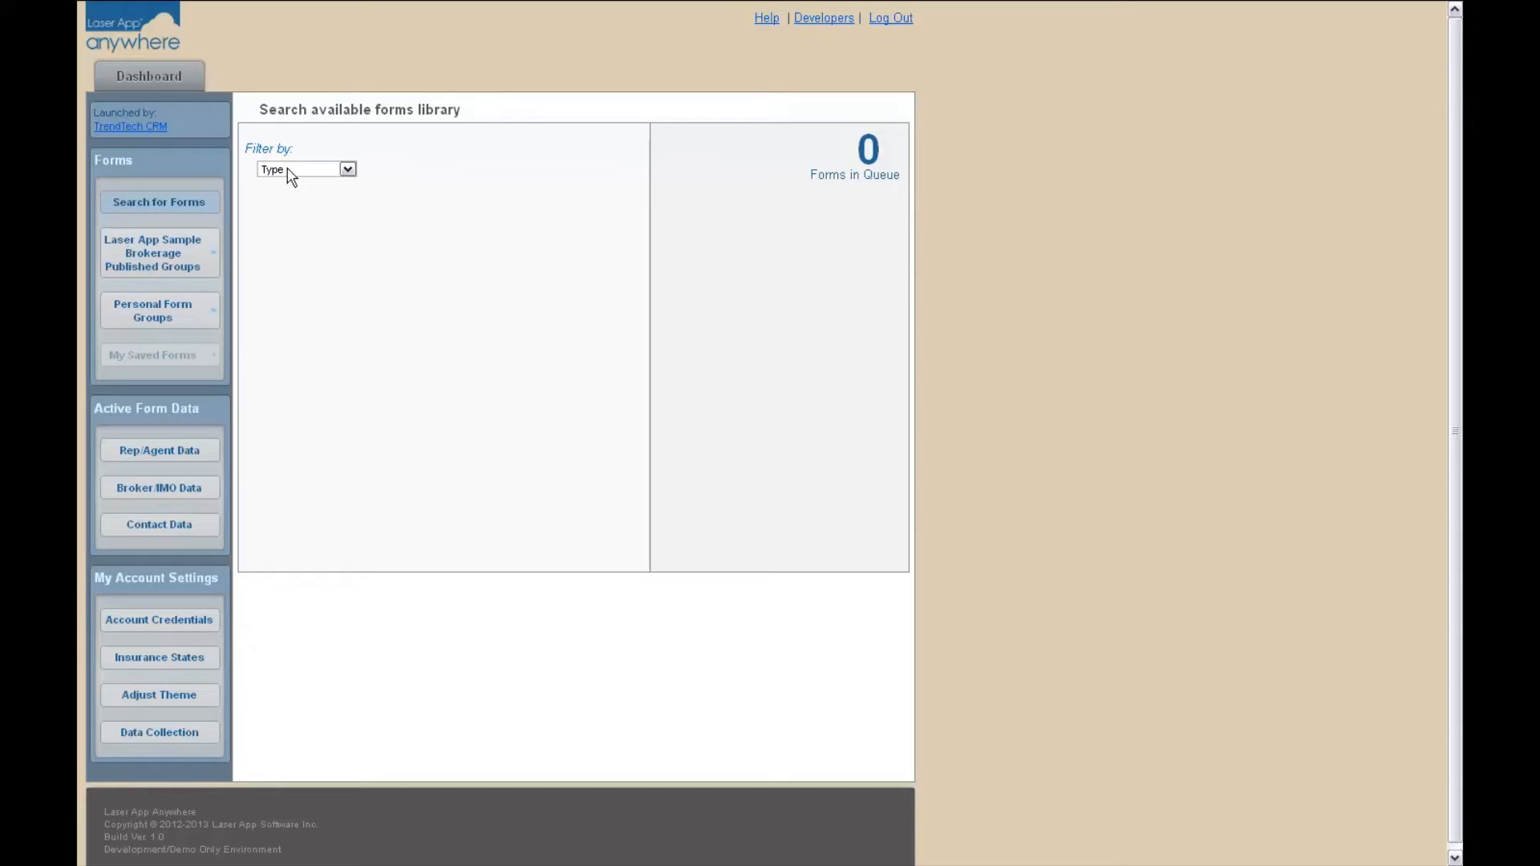
left_click(346, 171)
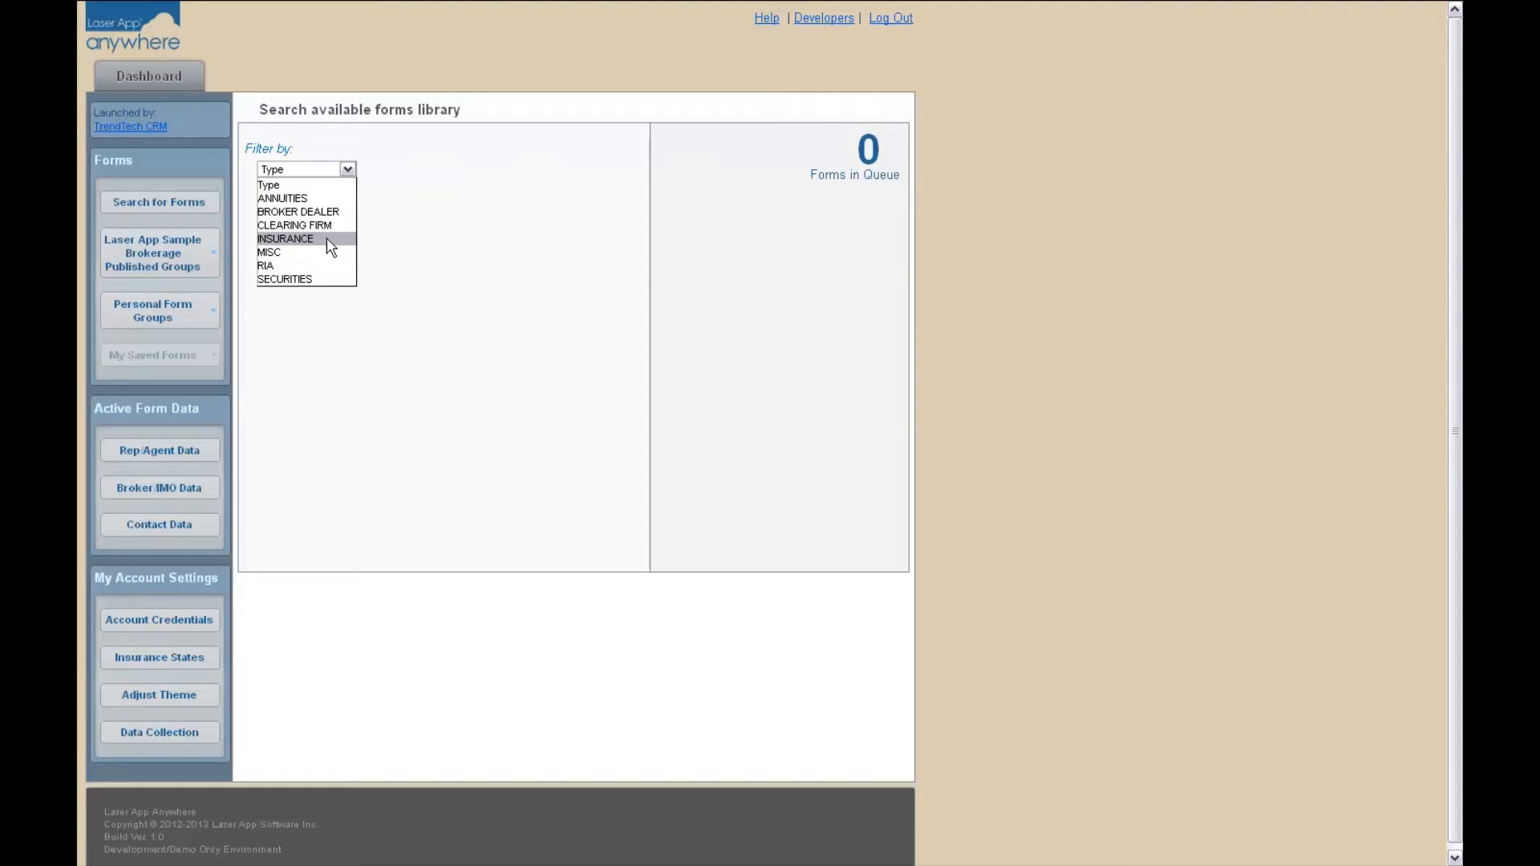
left_click(293, 282)
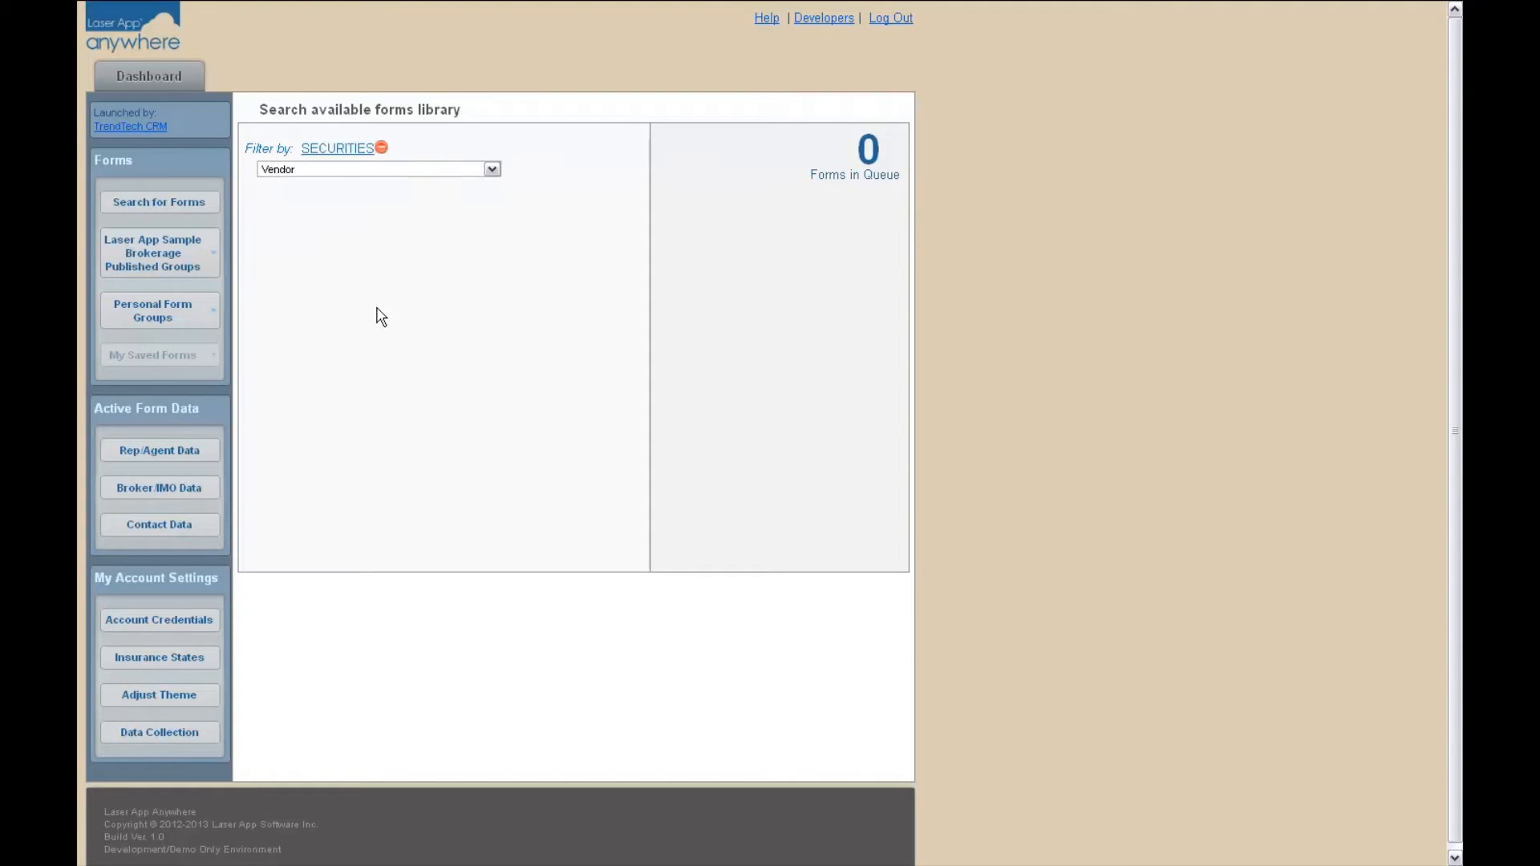
left_click(273, 172)
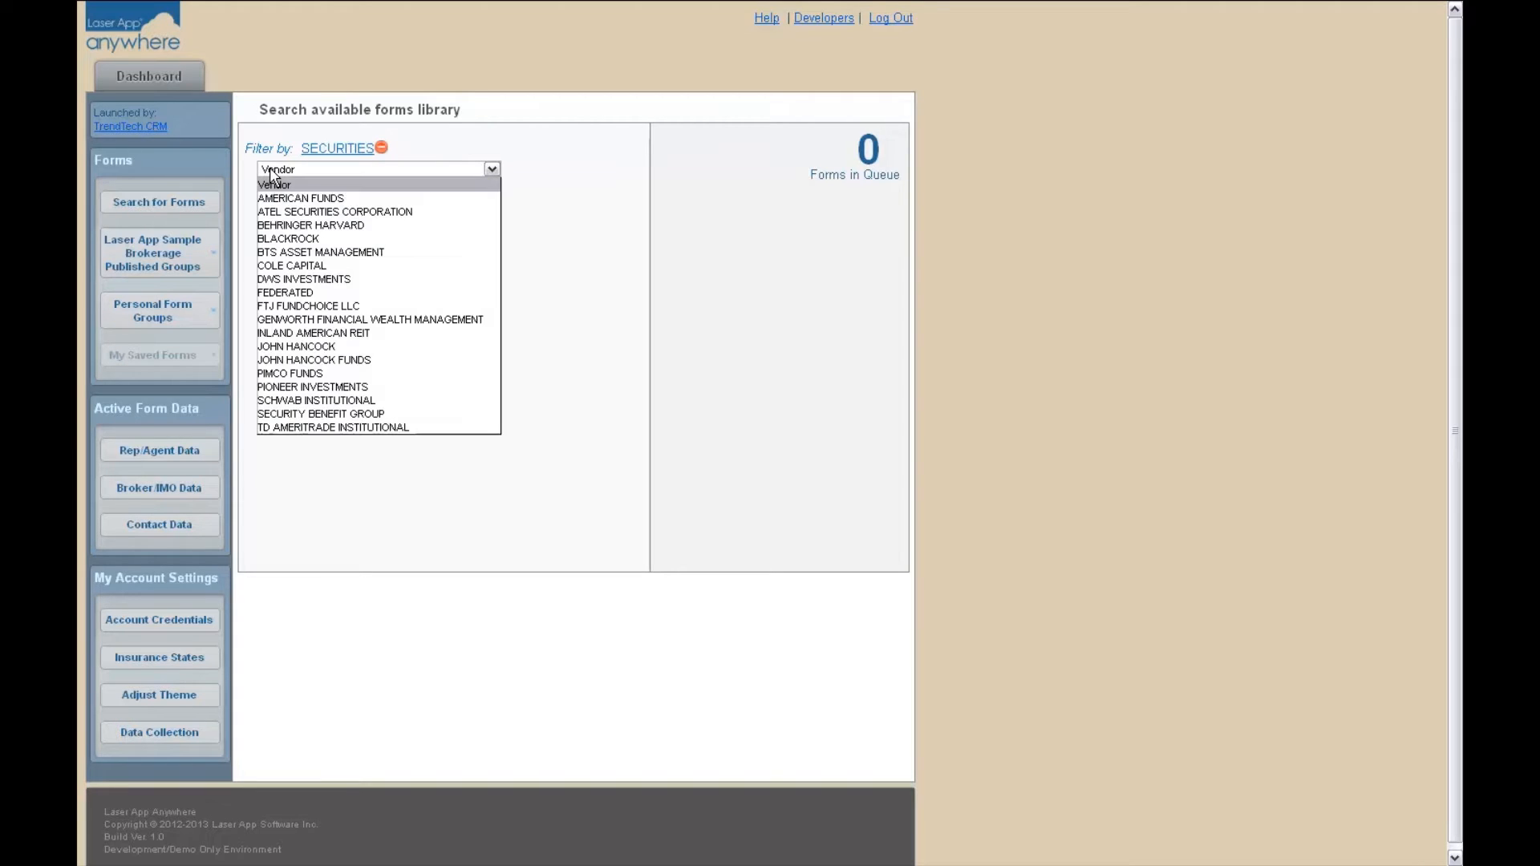
left_click(298, 202)
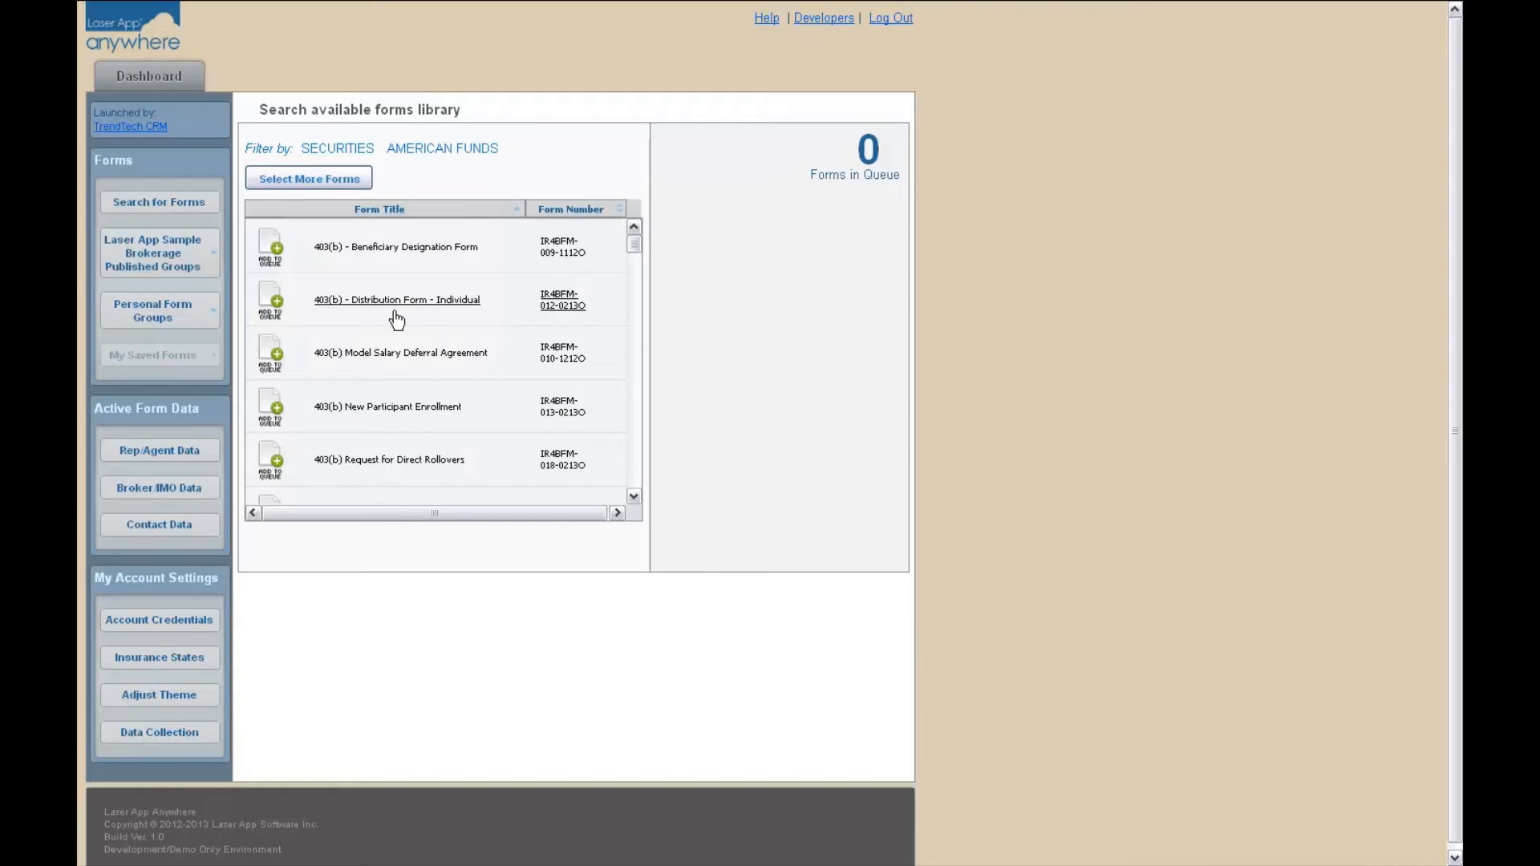
Step: Queue the Account Application - Mutual Funds and Change of Dealer Authorization forms, and open the queued forms
scroll(396, 319, "down", 1)
scroll(396, 318, "down", 9)
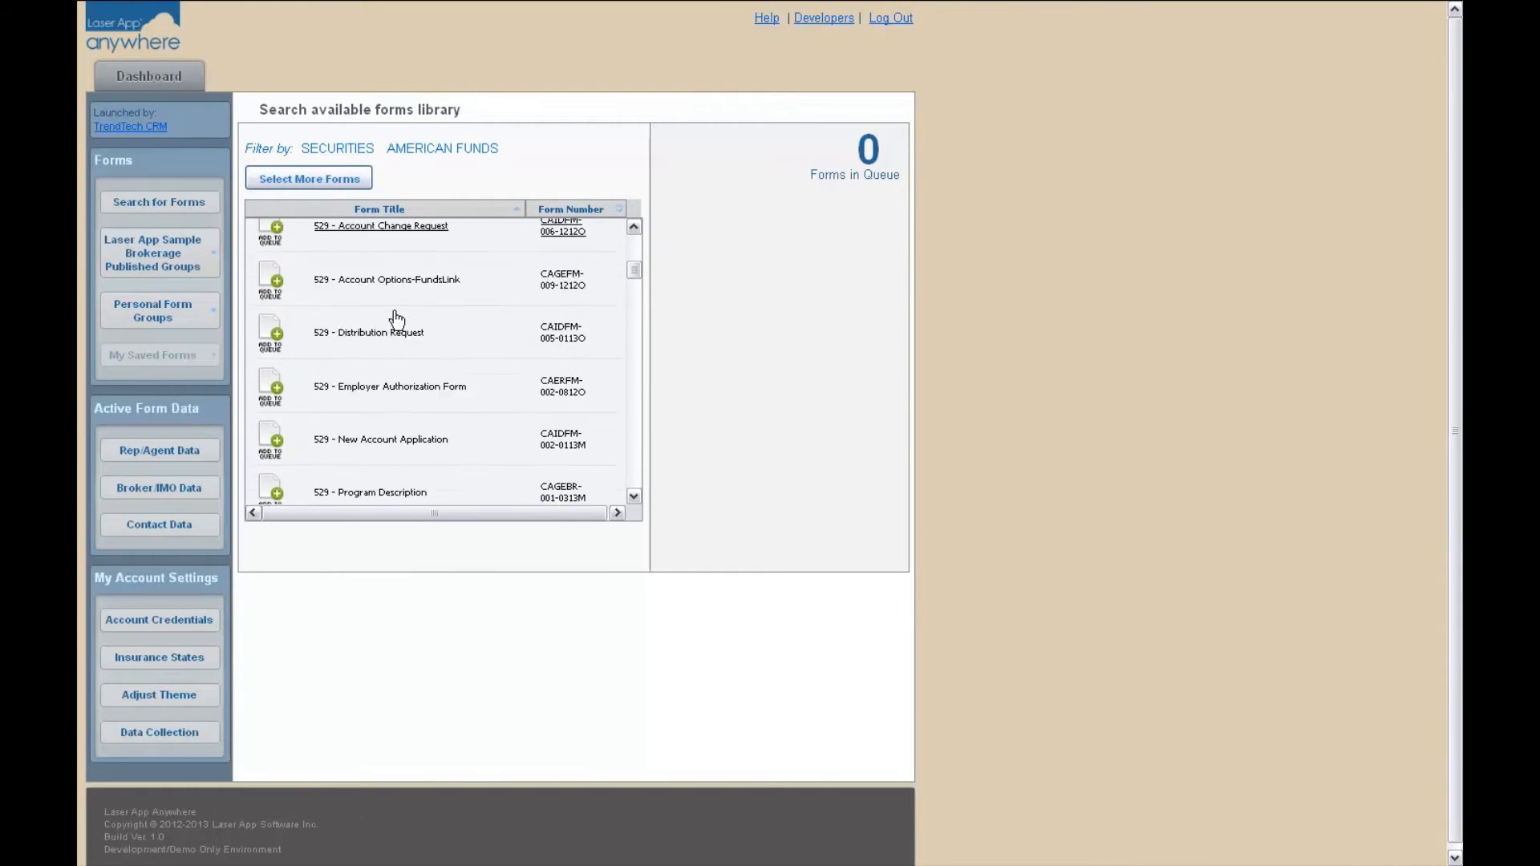
scroll(396, 318, "down", 4)
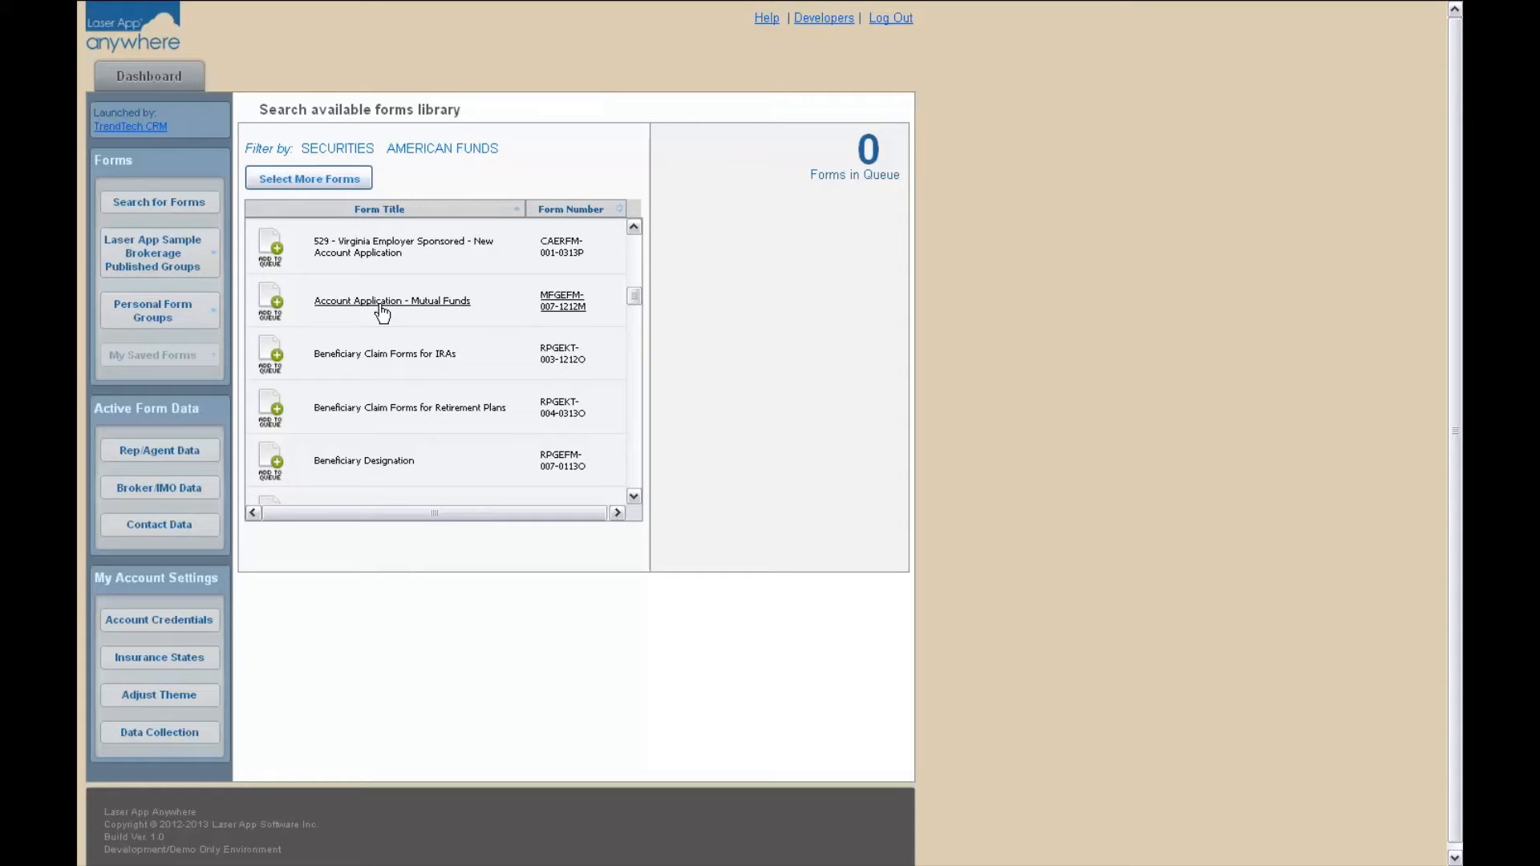
left_click(377, 310)
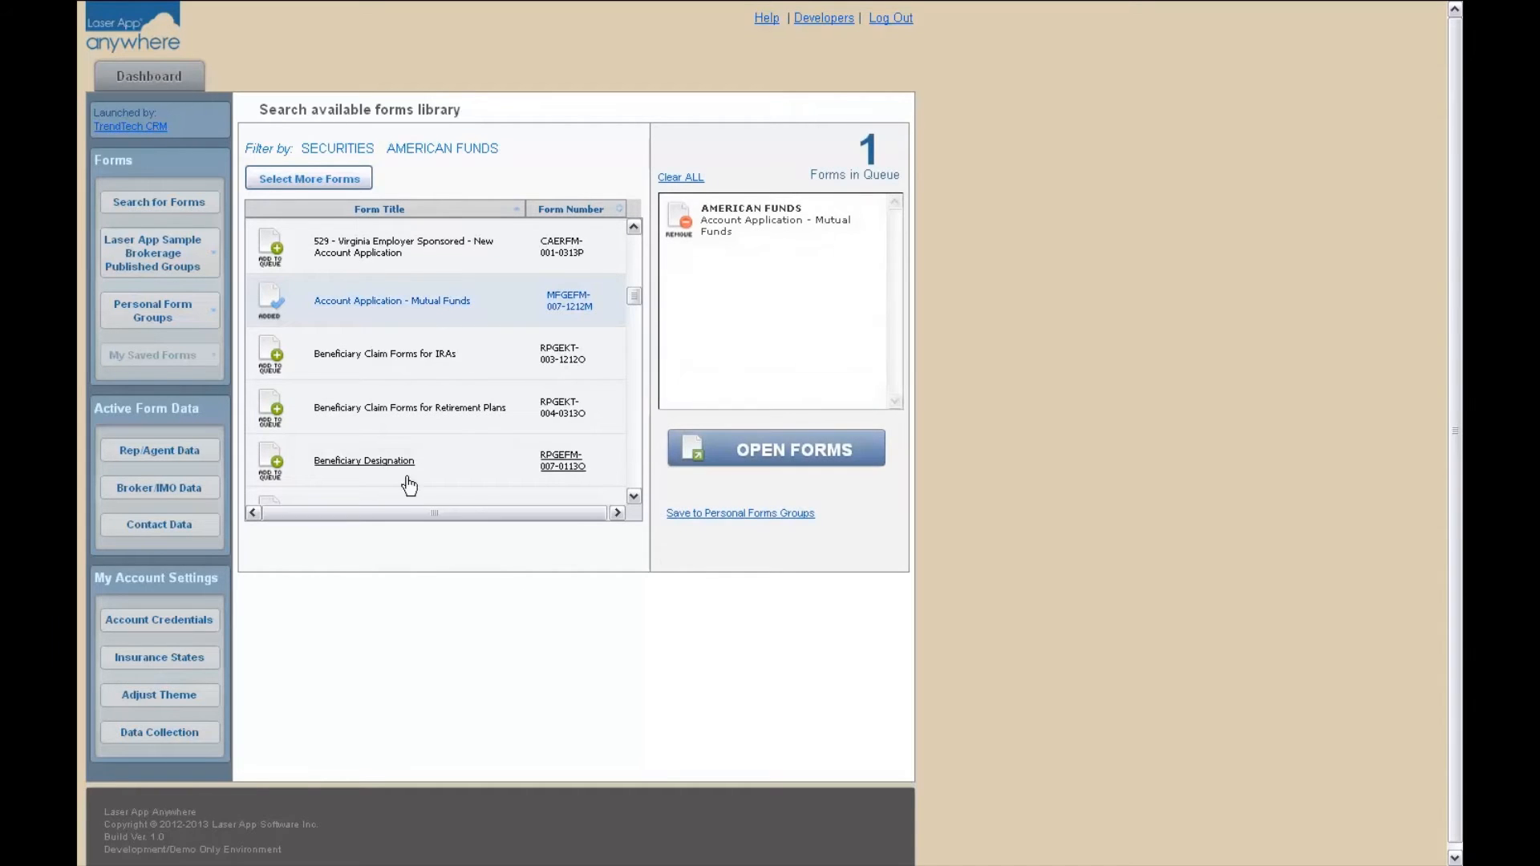
scroll(408, 507, "down", 2)
left_click(353, 422)
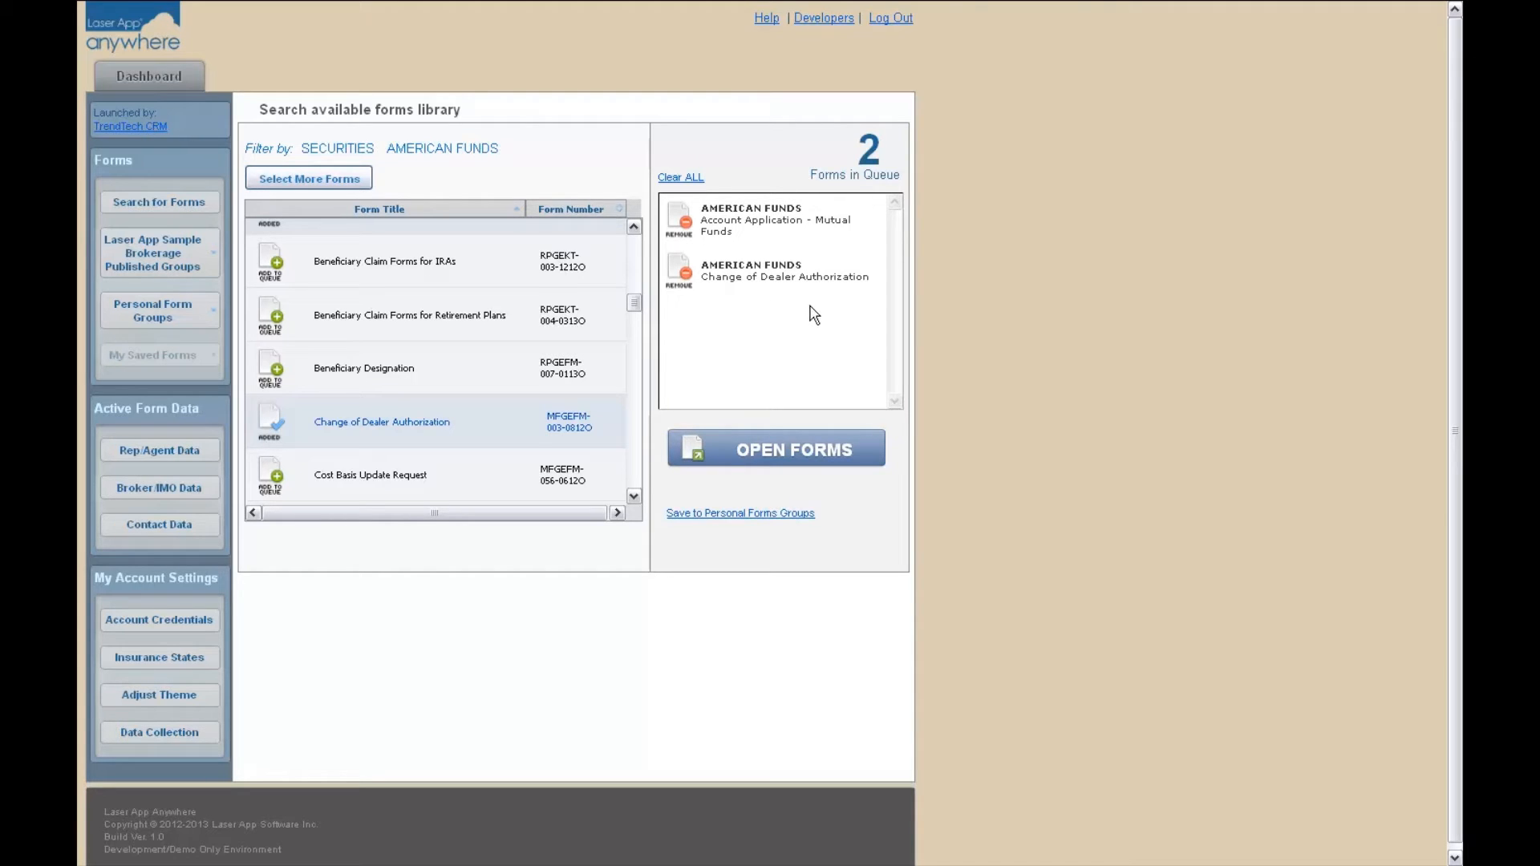
left_click(825, 452)
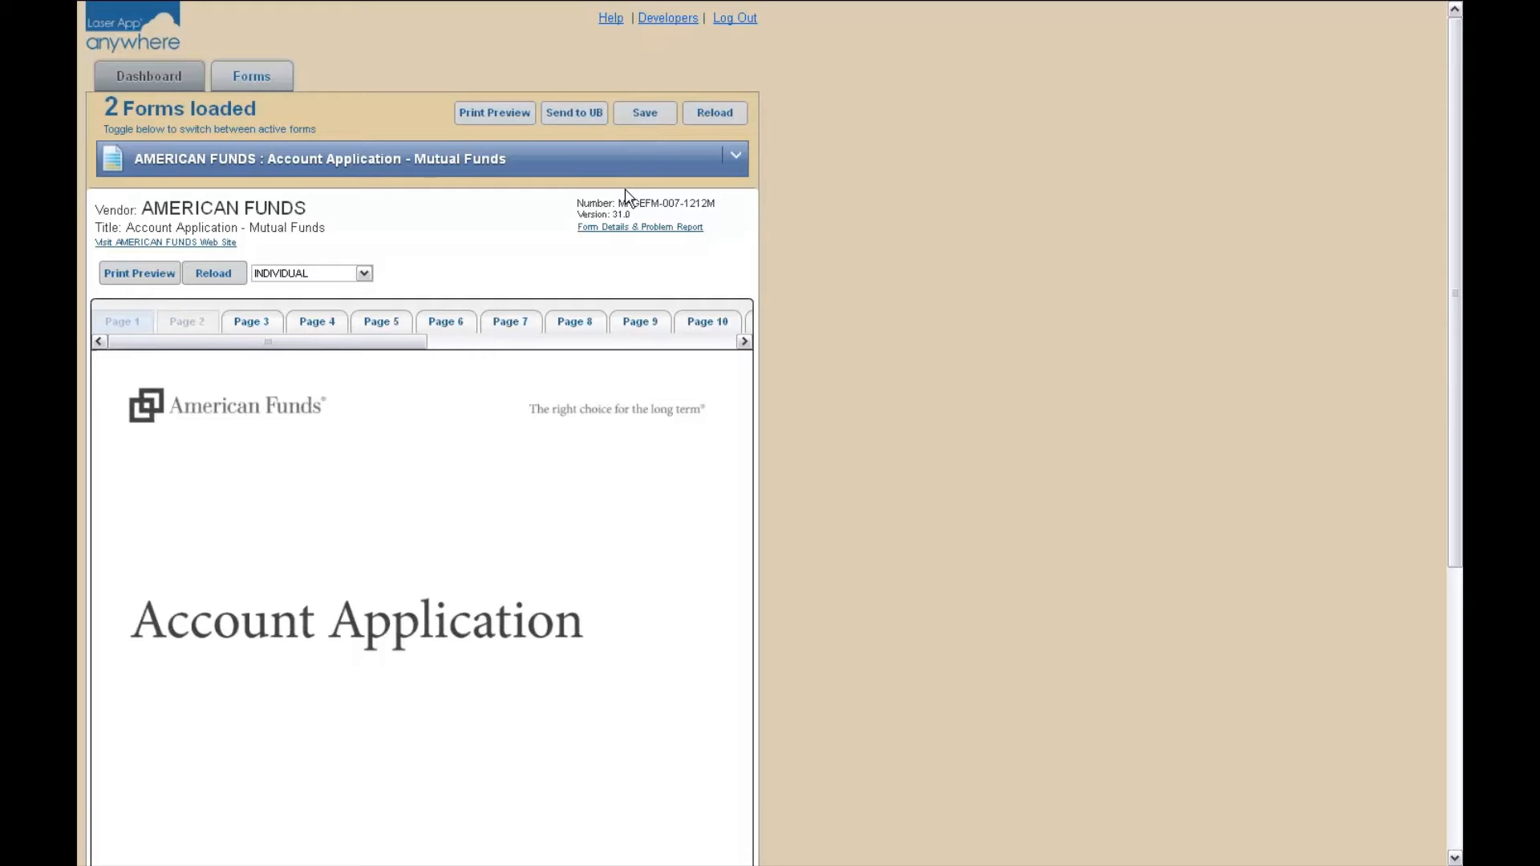
Step: View the Change of Dealer Authorization form and return to the Account Application - Mutual Funds form
left_click(738, 164)
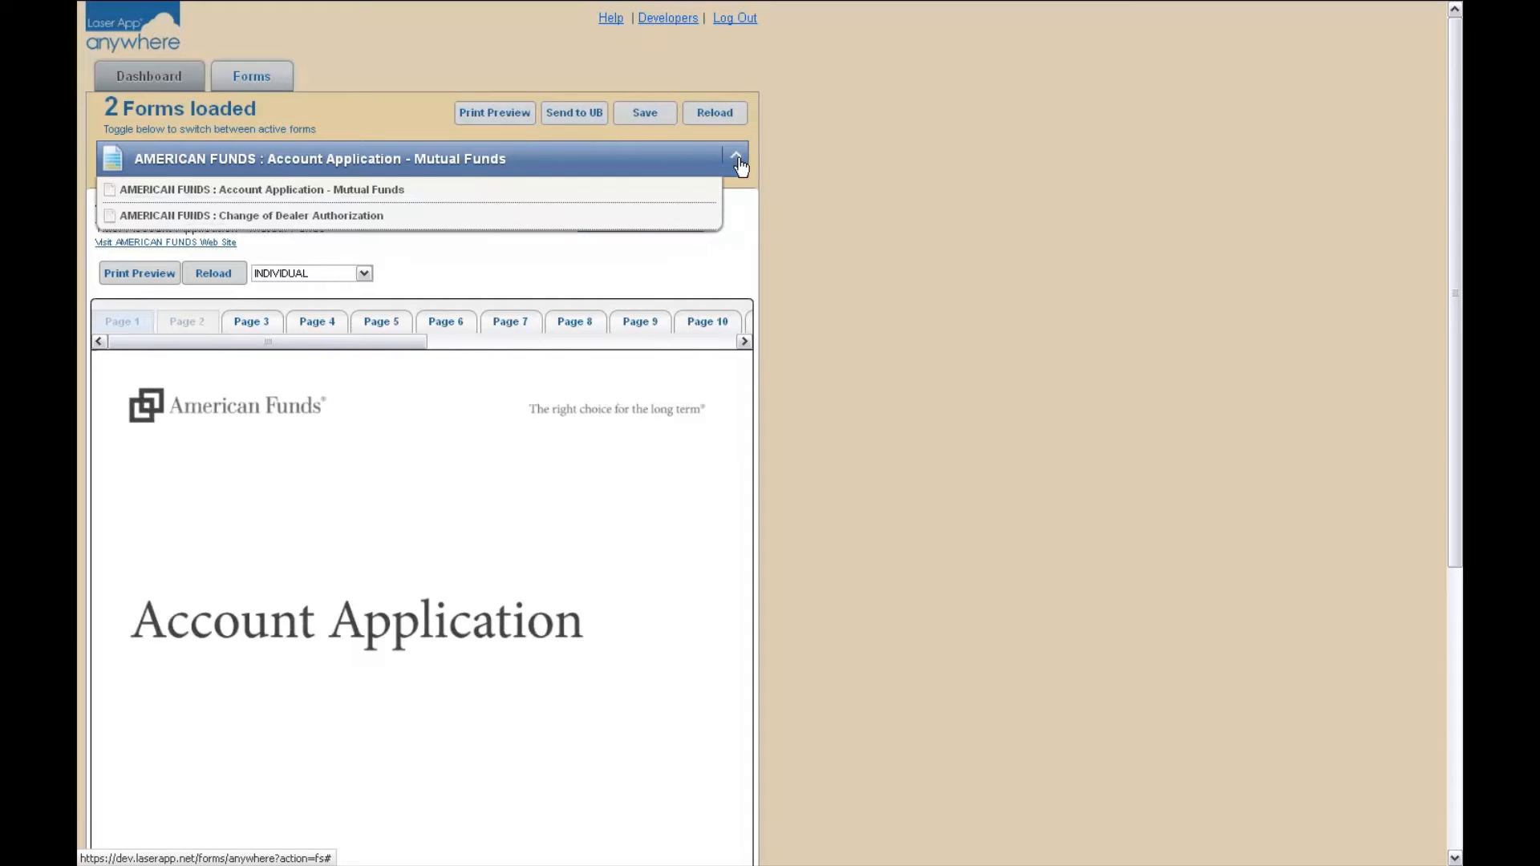
left_click(594, 220)
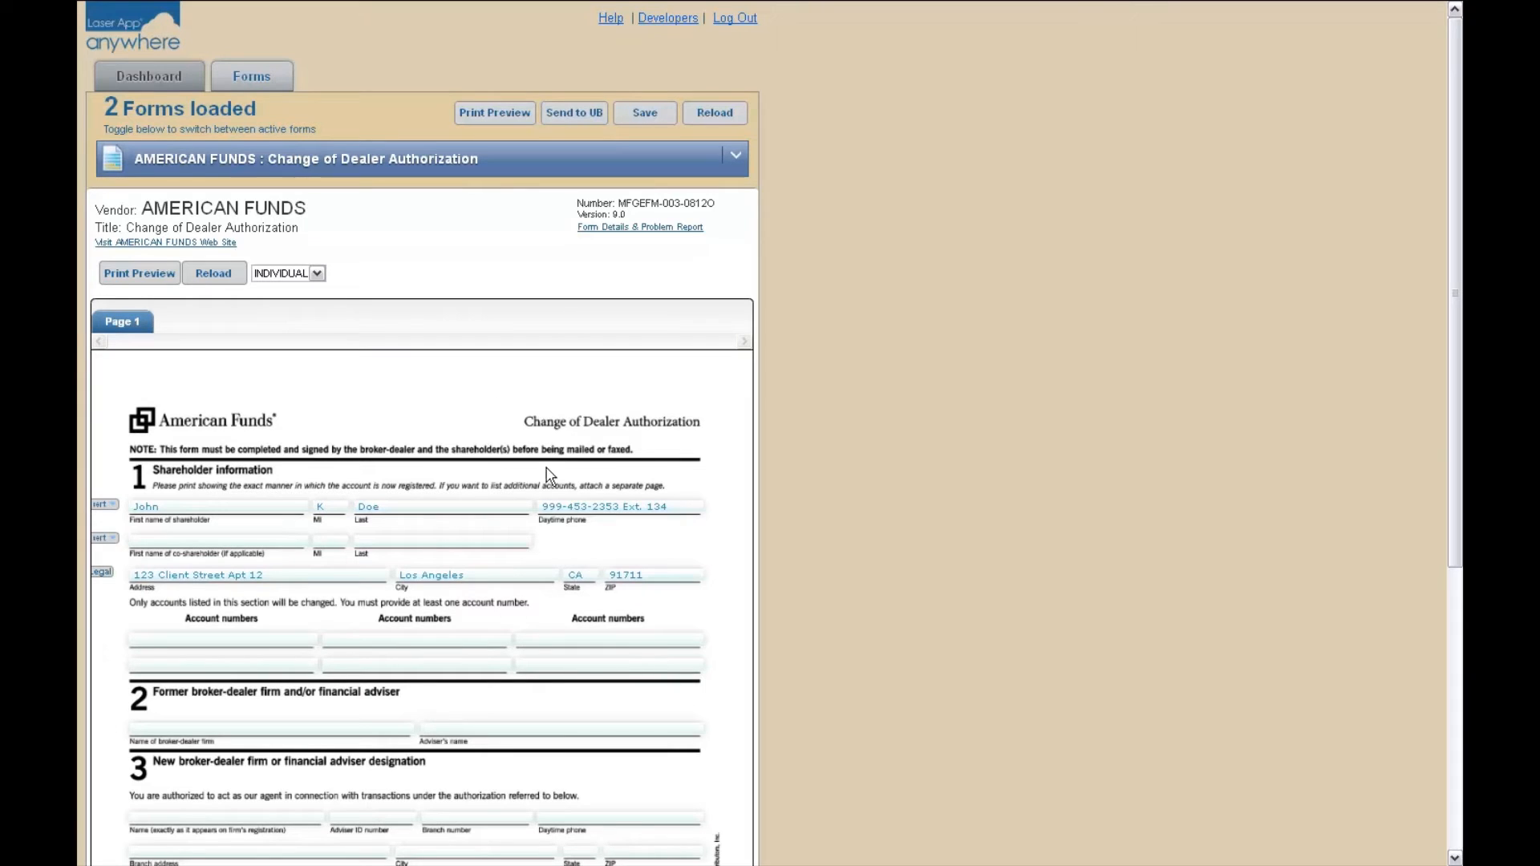
left_click(506, 646)
left_click(737, 164)
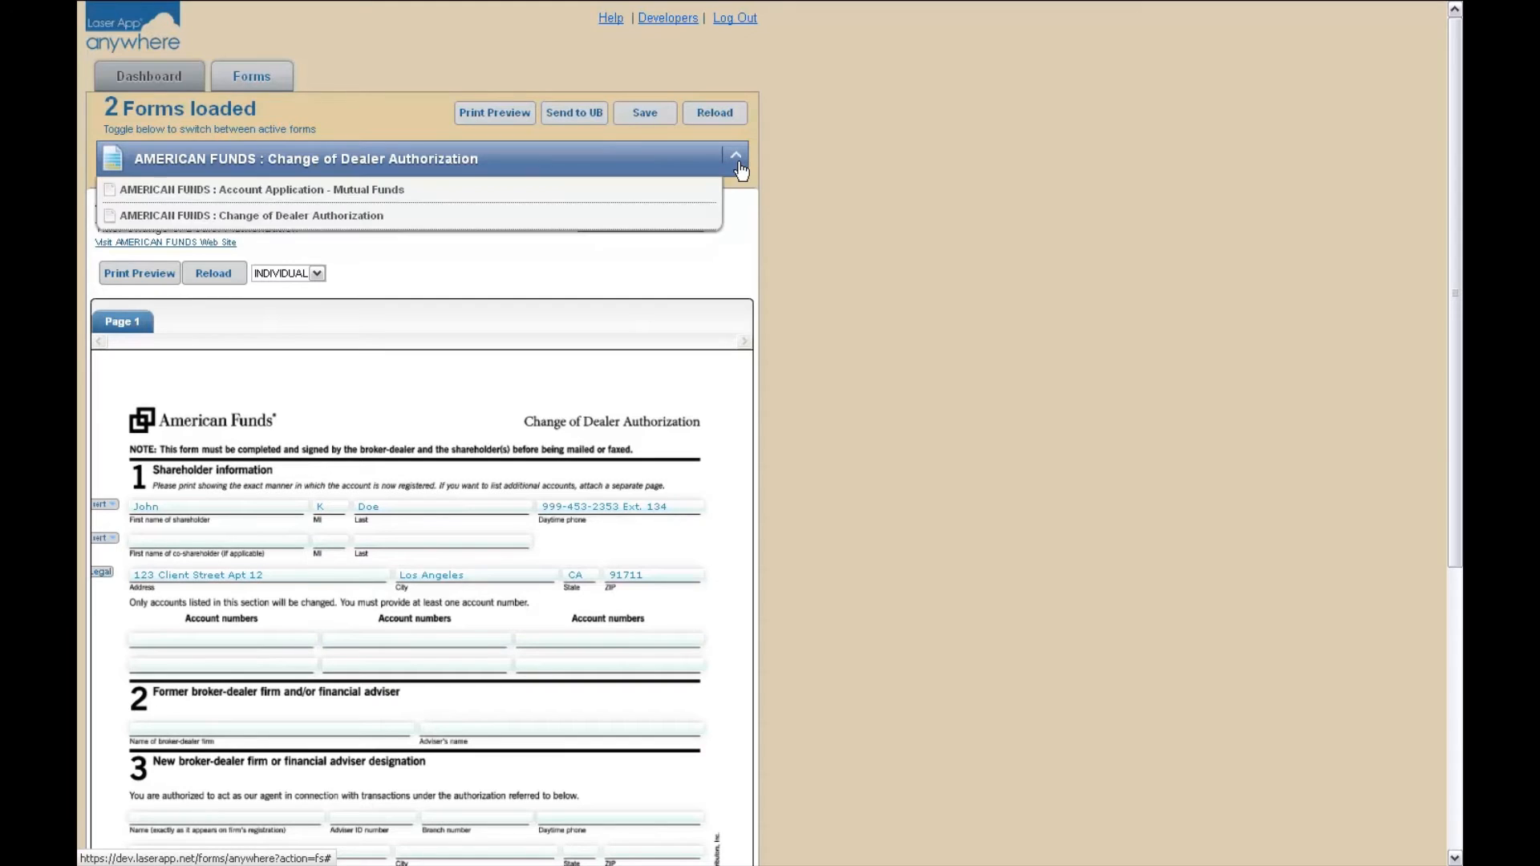
left_click(361, 193)
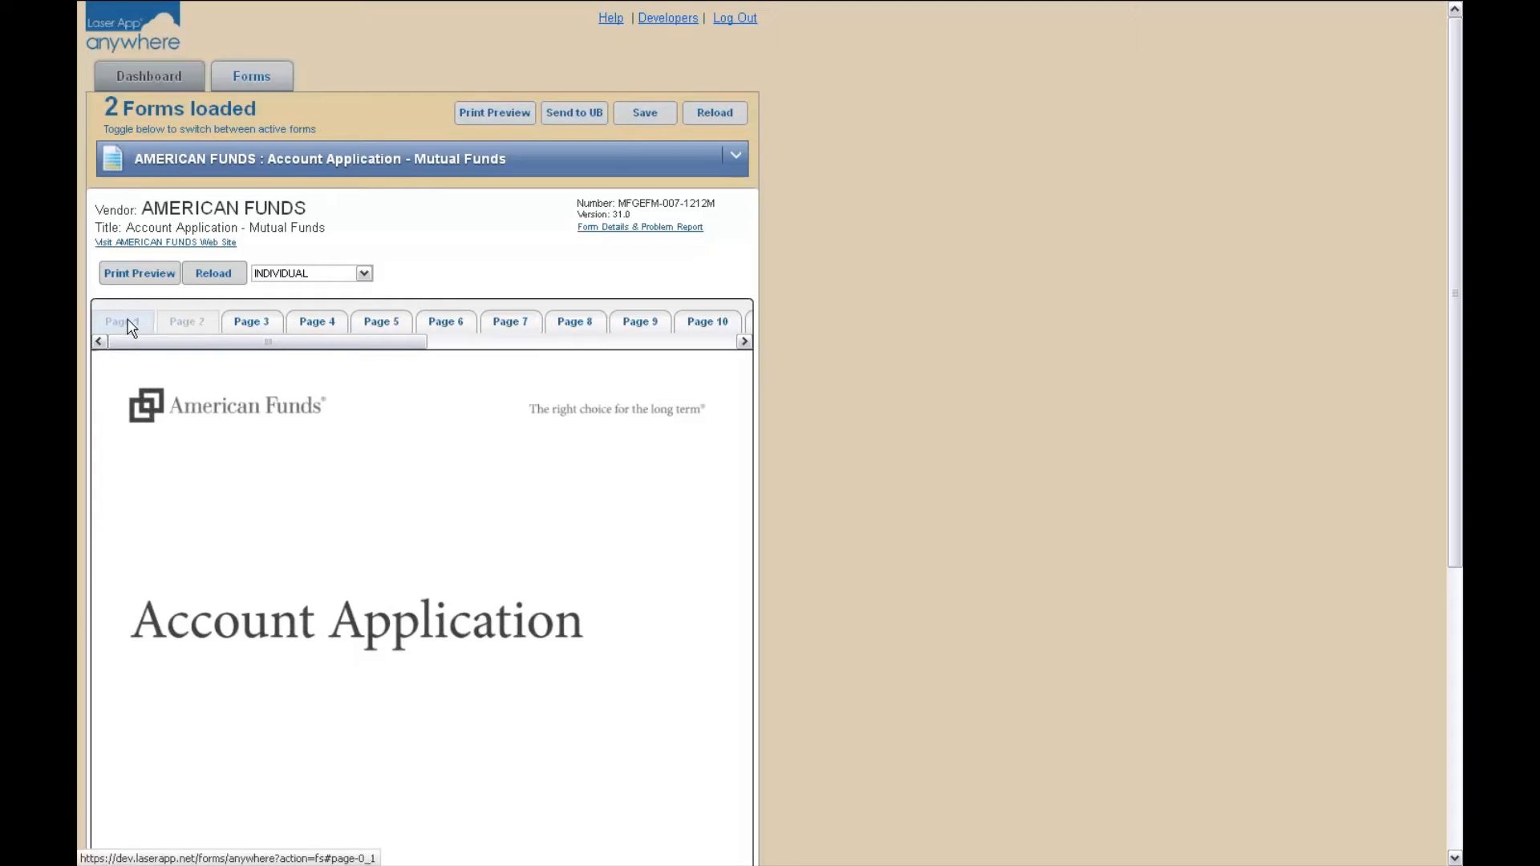
Step: Read through page 2 of the Account Application, with its table of contents
left_click(194, 329)
scroll(335, 533, "down", 4)
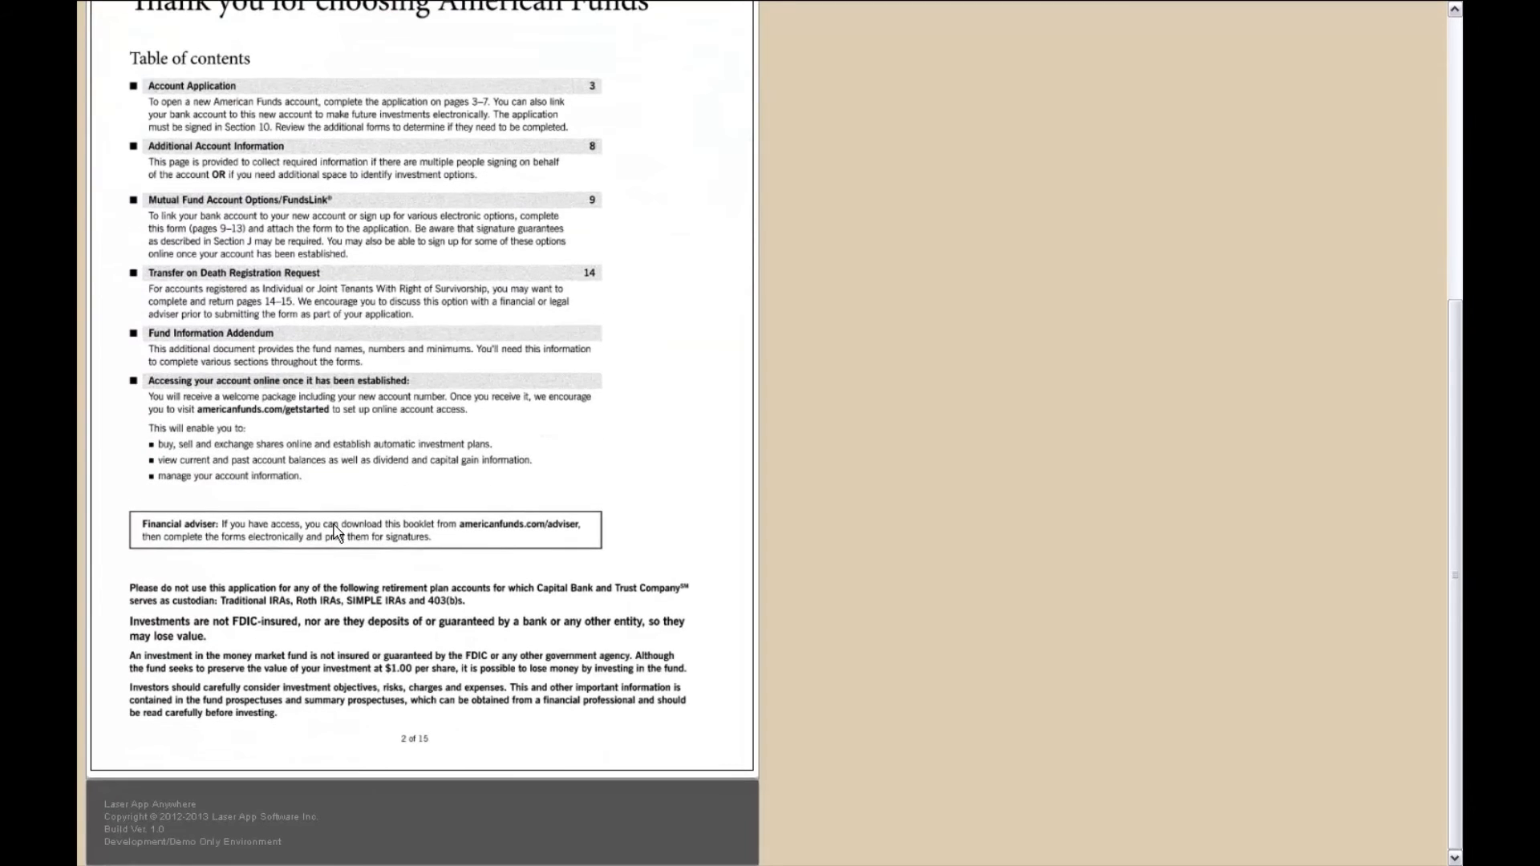
scroll(336, 534, "up", 5)
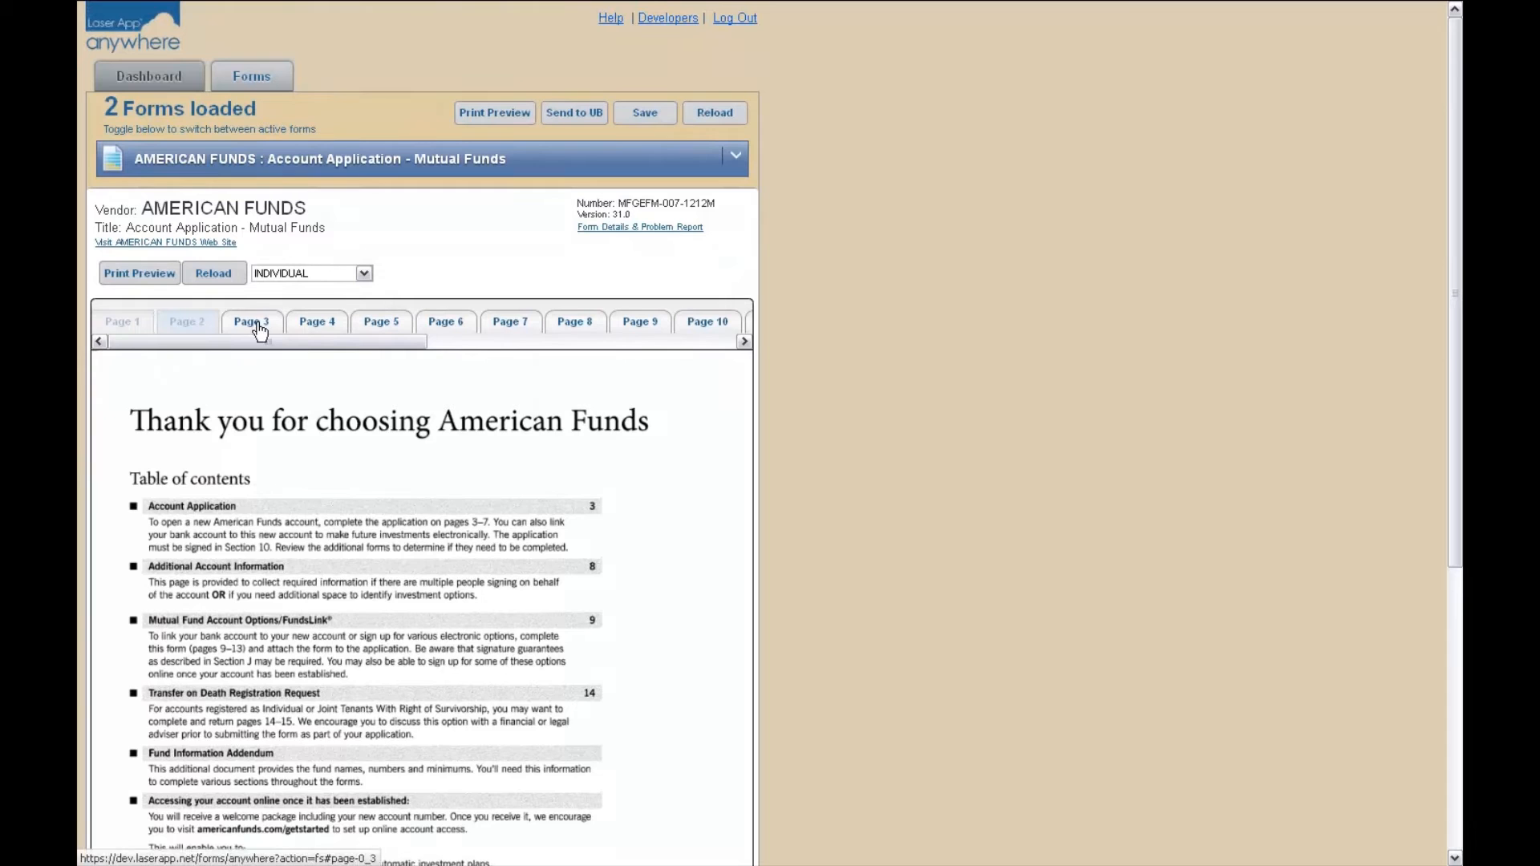
Step: On page 3 of the Account Application, change the shareholder's middle initial to A
left_click(259, 329)
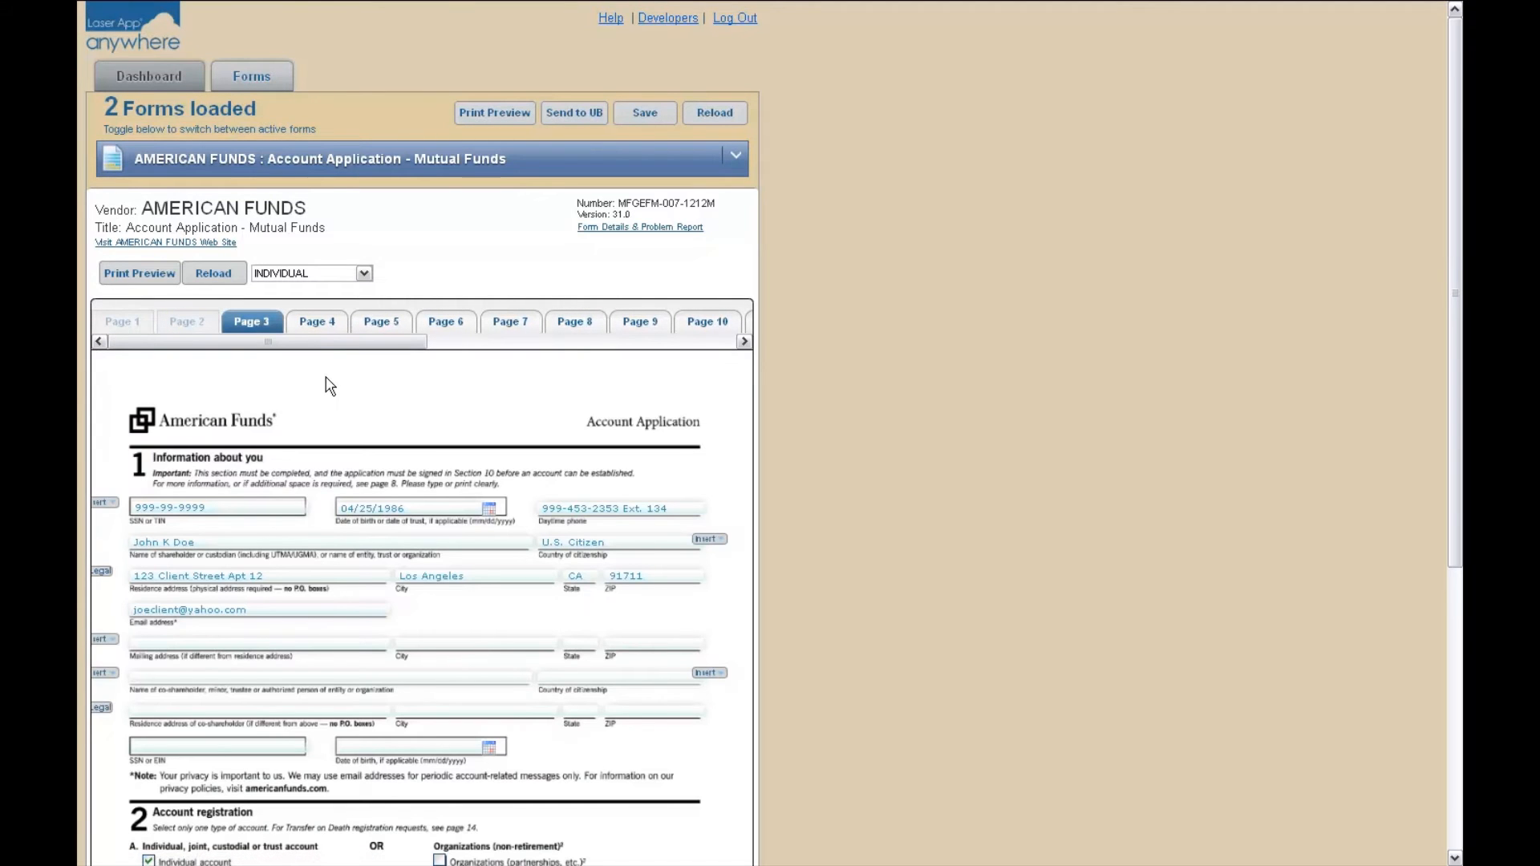
scroll(358, 487, "down", 3)
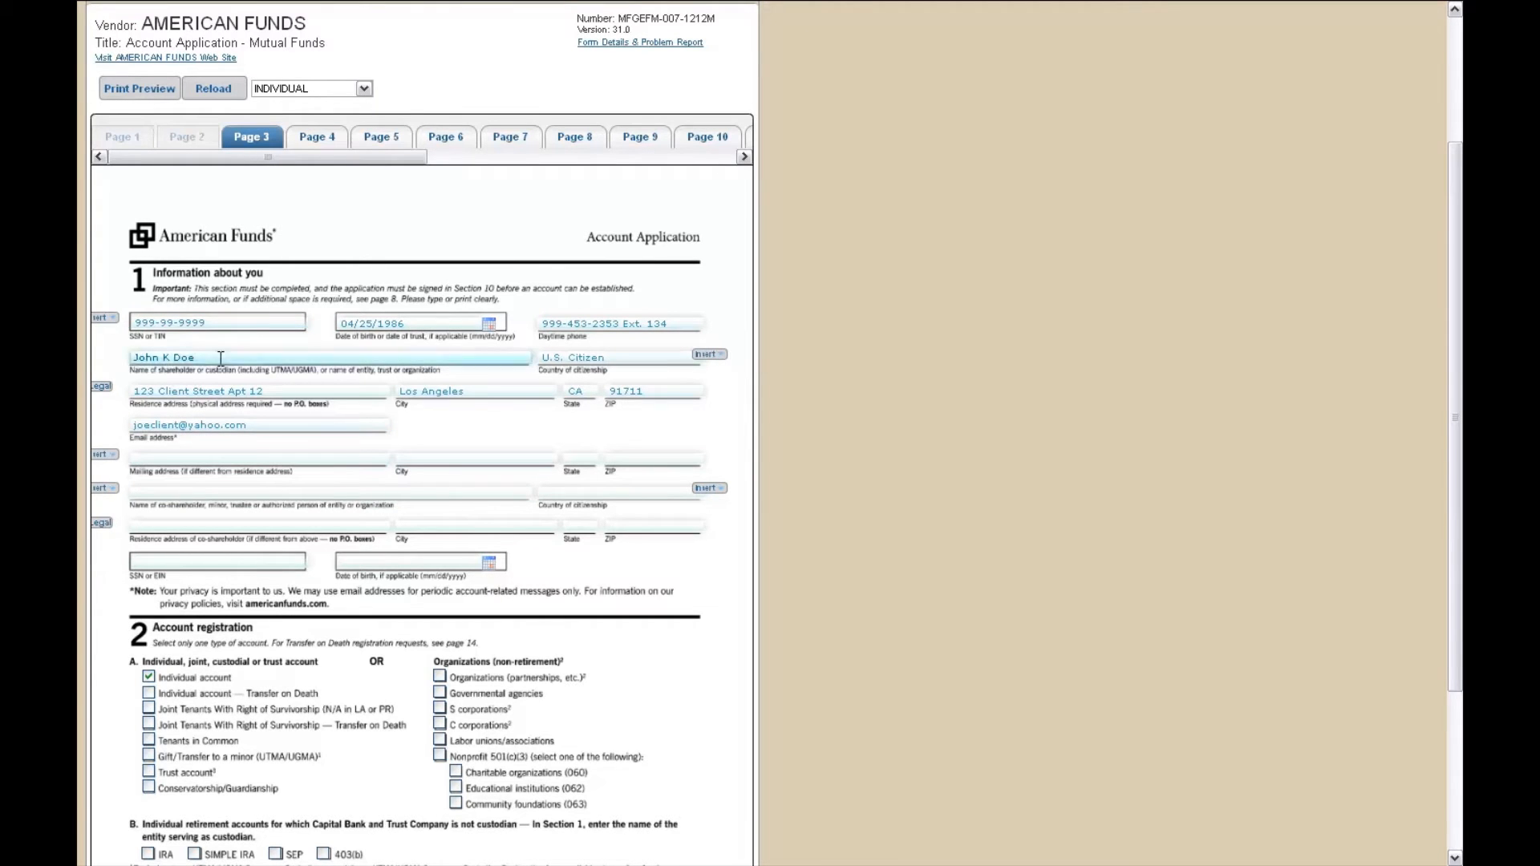
left_click_drag(171, 355, 160, 356)
type("A")
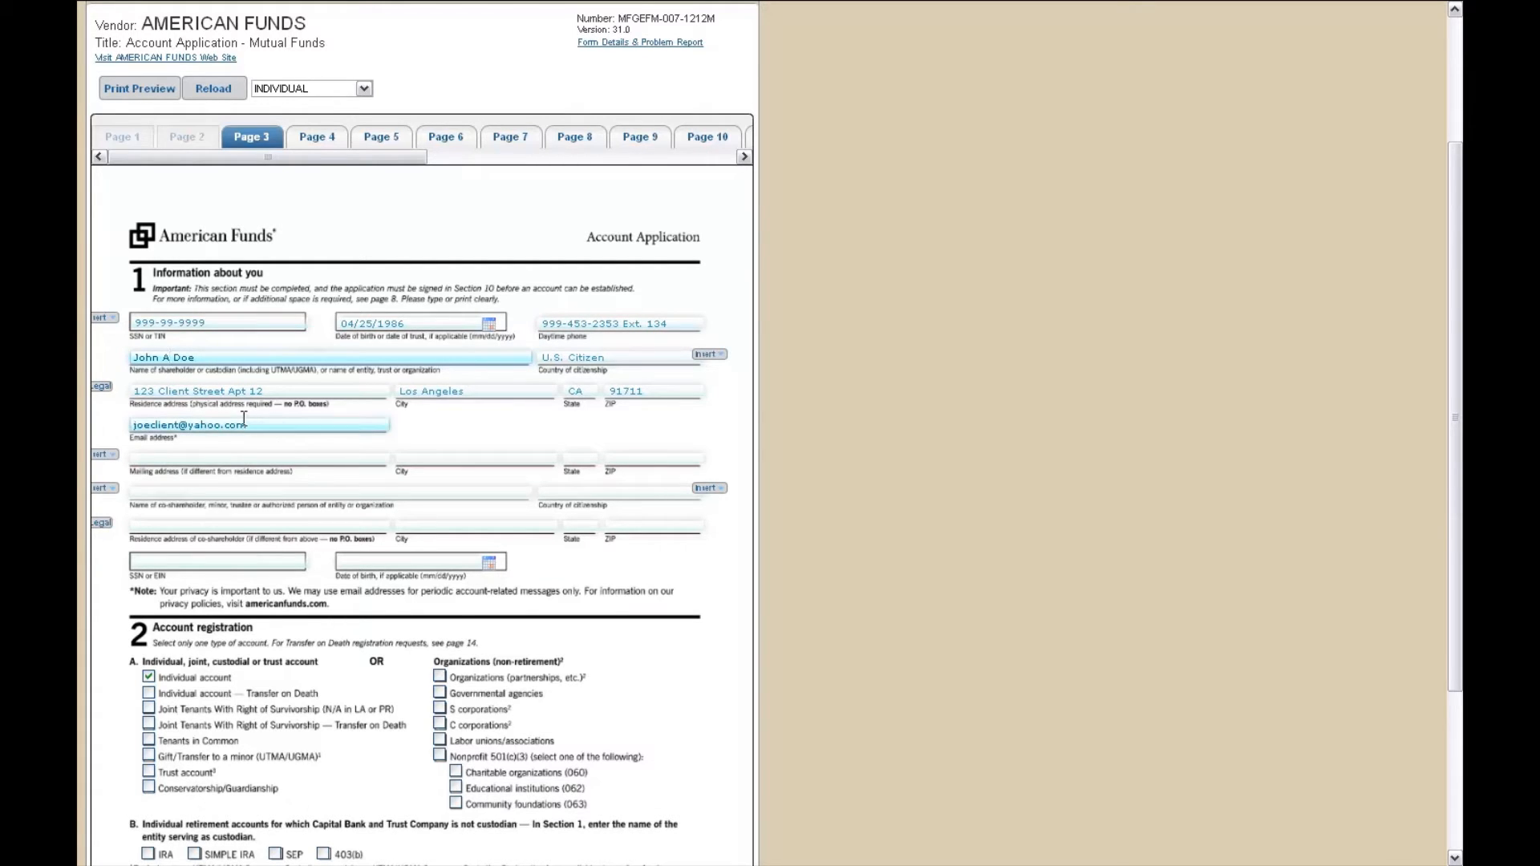
Step: Enter 1234 as the mailing address and replace it with the address from the son's contact data
left_click(269, 459)
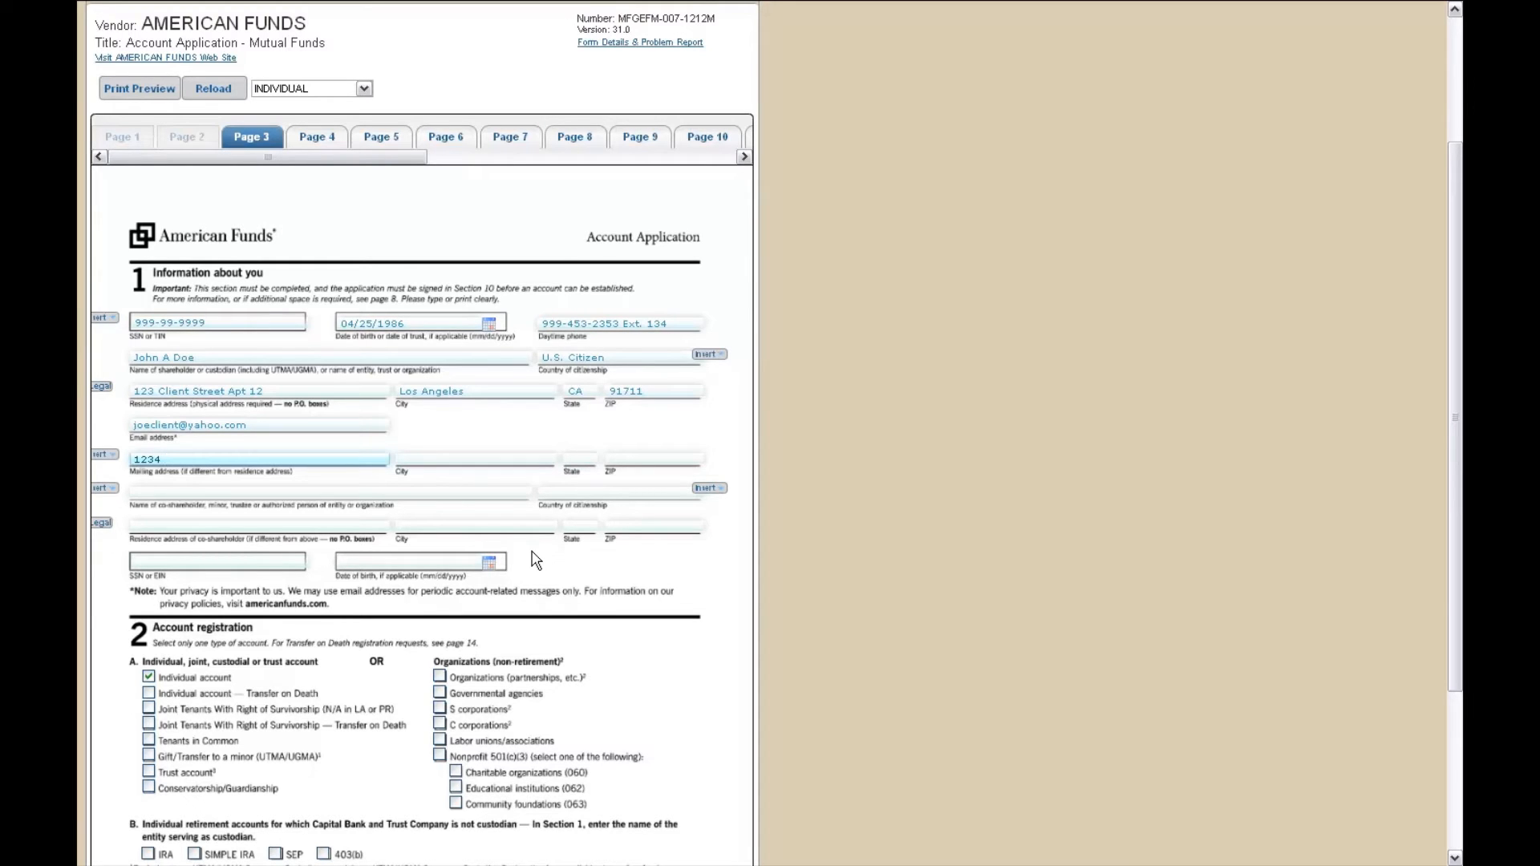
left_click(104, 454)
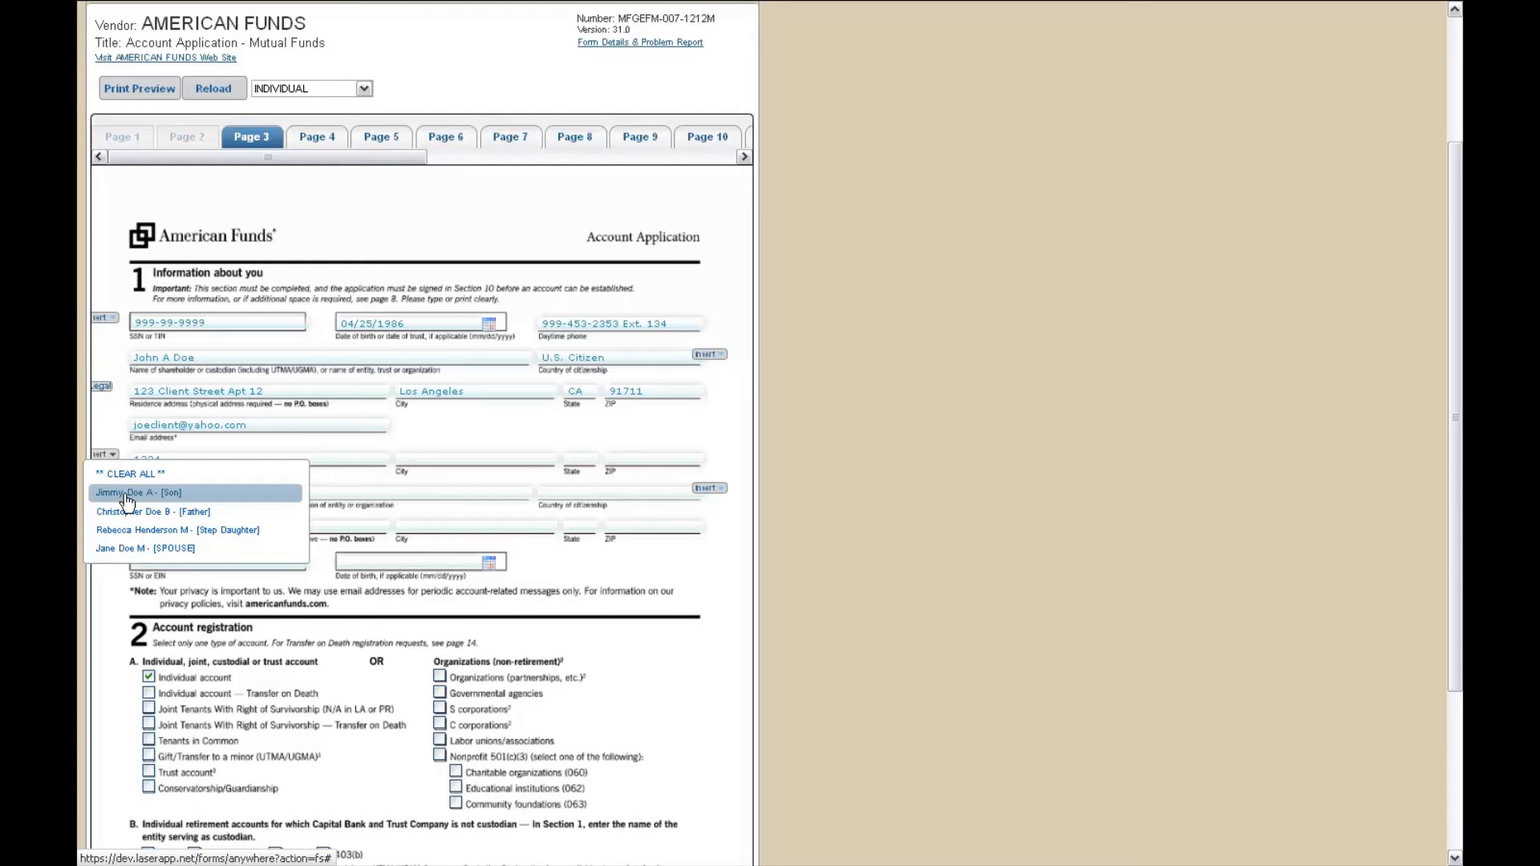
left_click(126, 496)
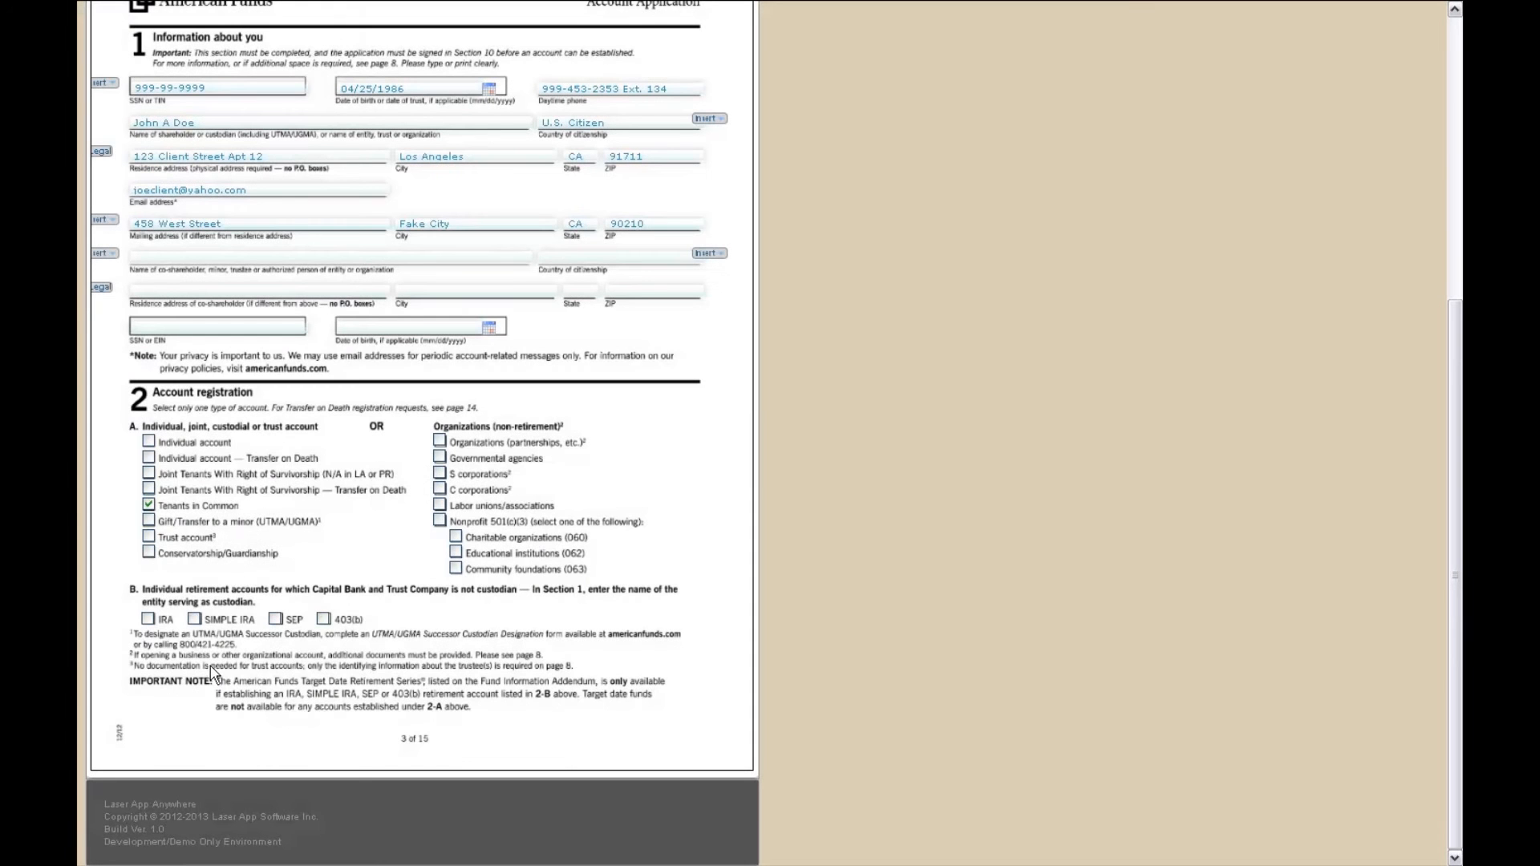
Step: Mark the IRA option in the account registration section and open page 4 of the application
left_click(147, 619)
scroll(383, 658, "up", 5)
left_click(312, 268)
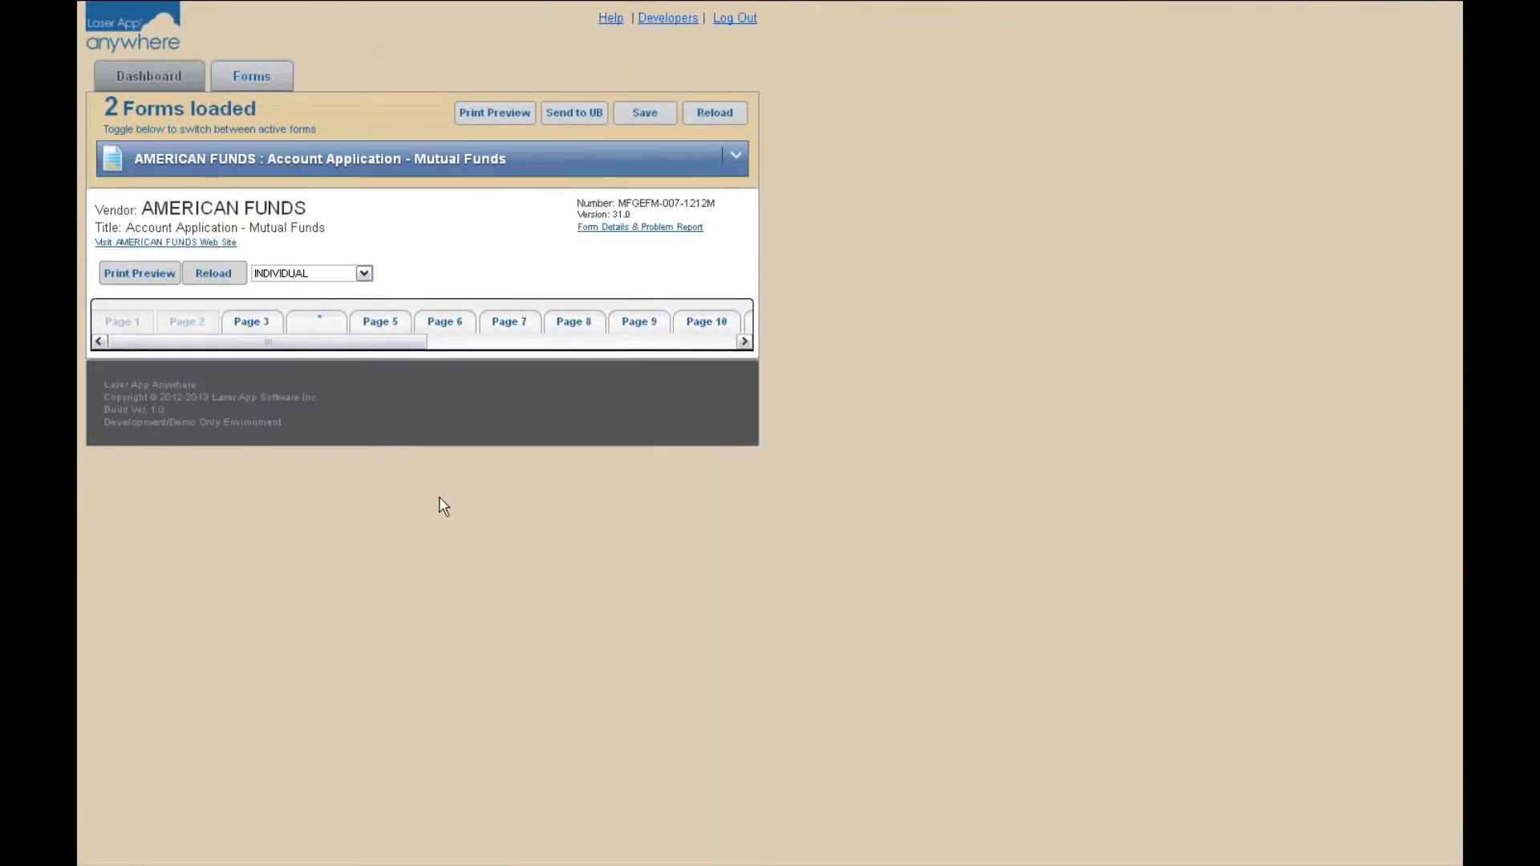
scroll(456, 507, "down", 3)
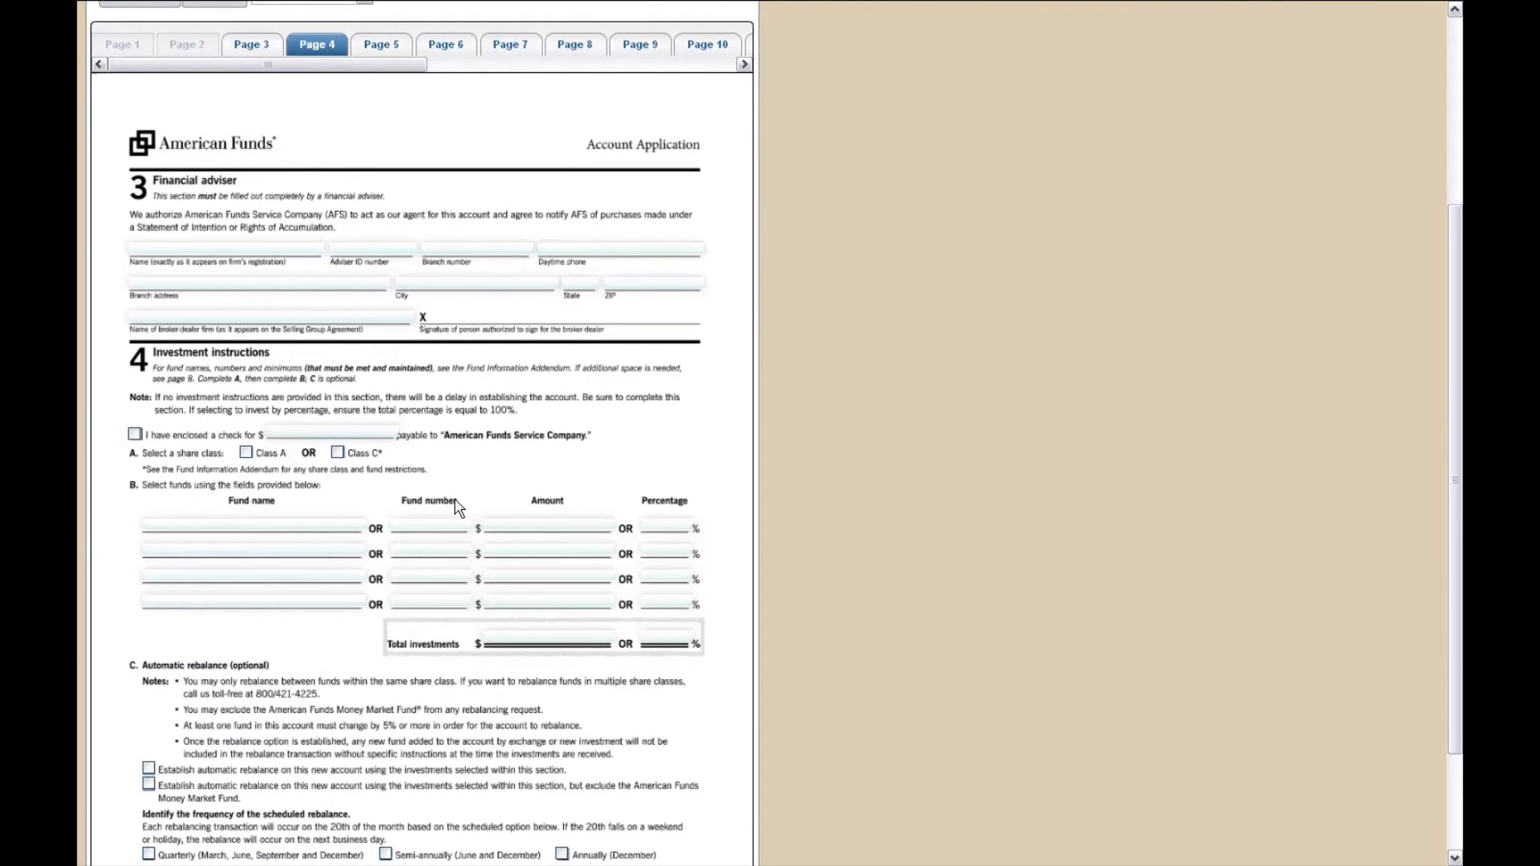
Step: Return to page 3 of the Account Application, open its print preview and check the filled-in client information on page 3
scroll(455, 507, "up", 3)
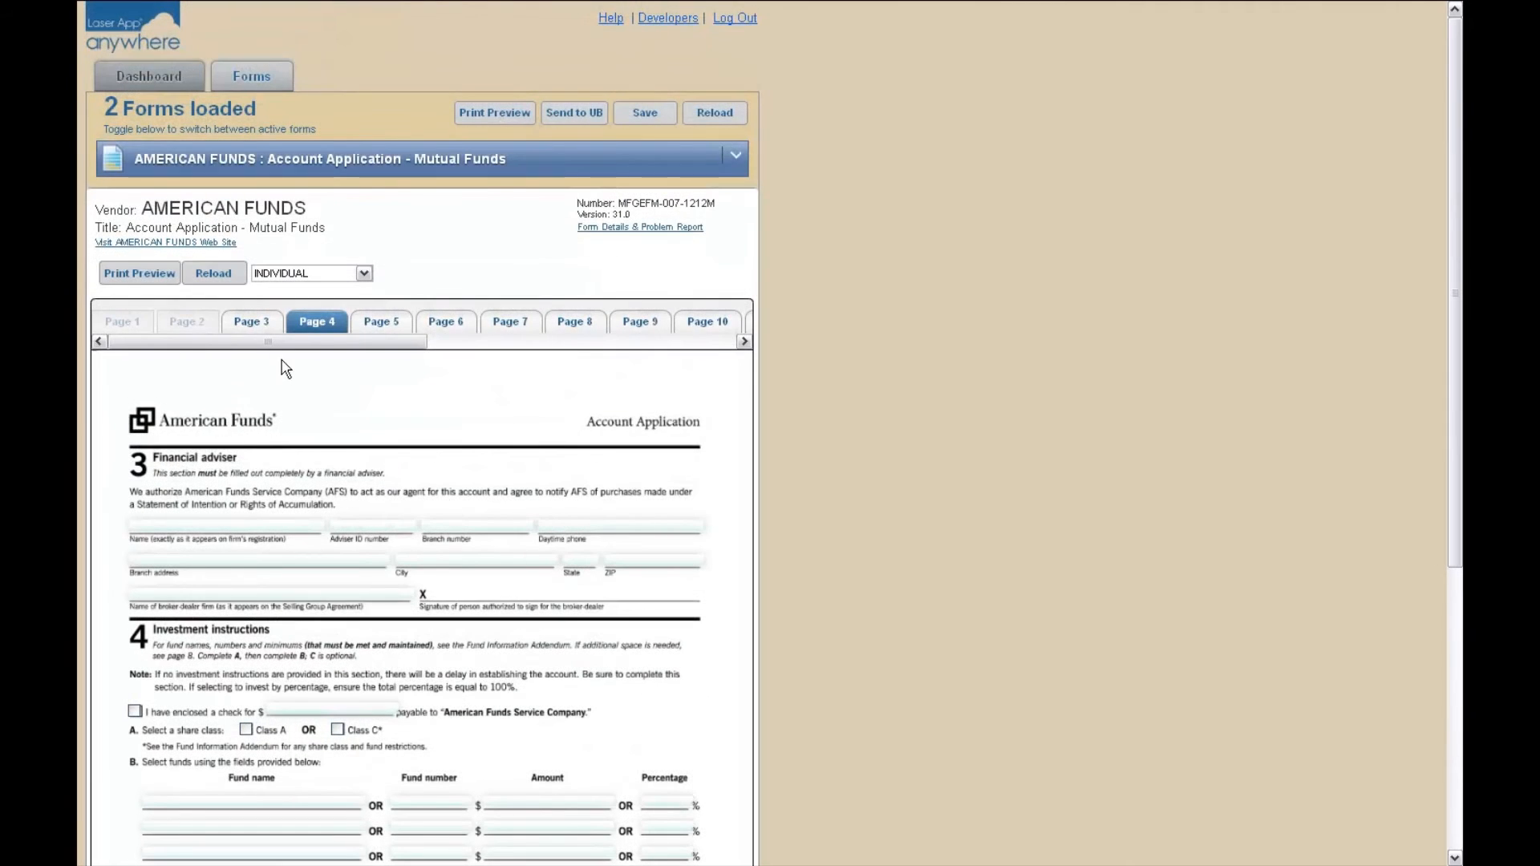
left_click(237, 329)
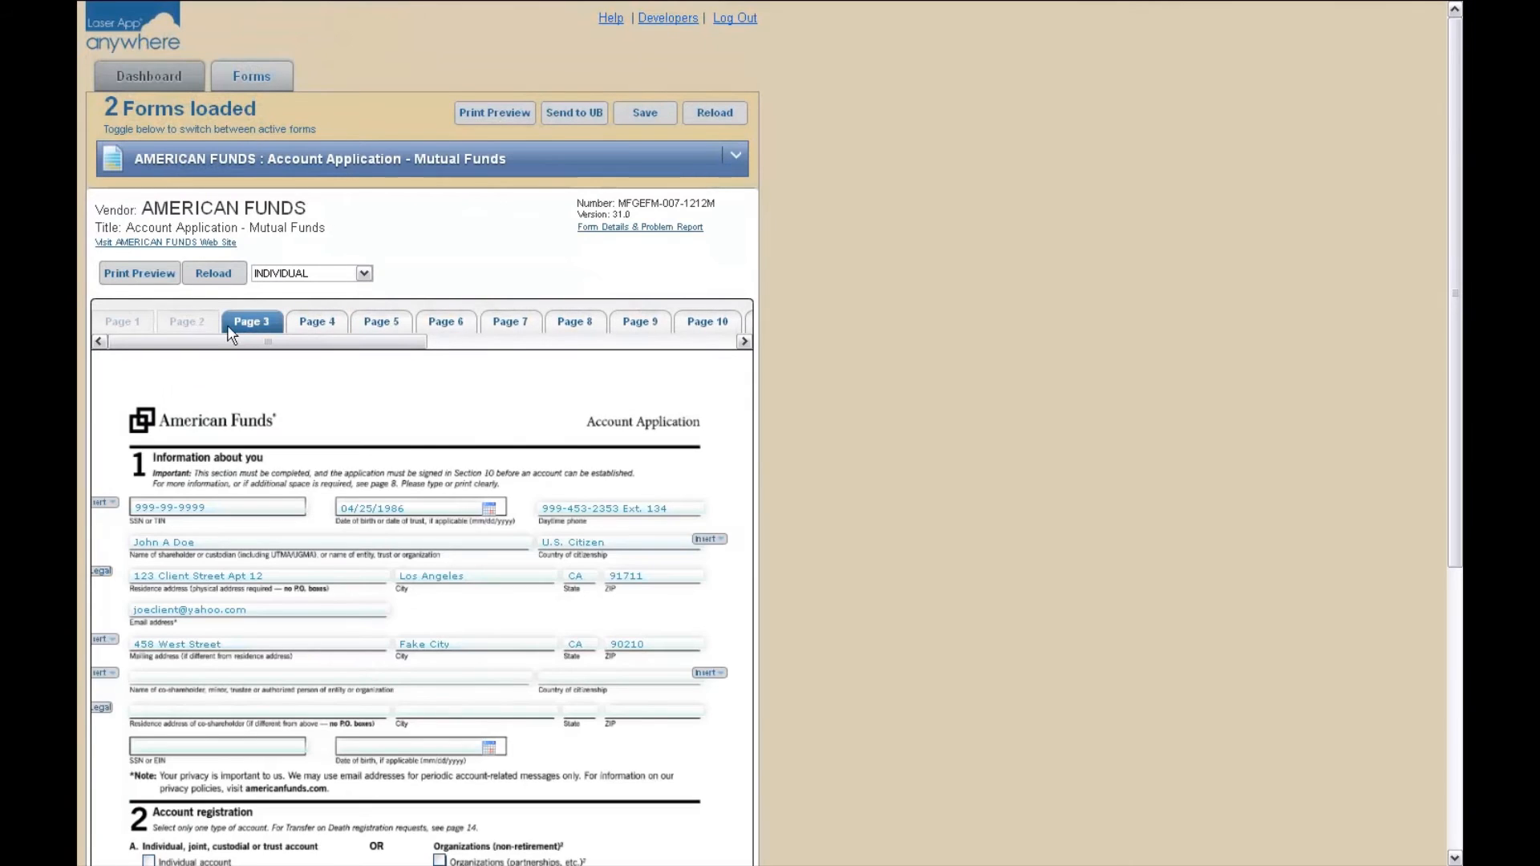
left_click(139, 277)
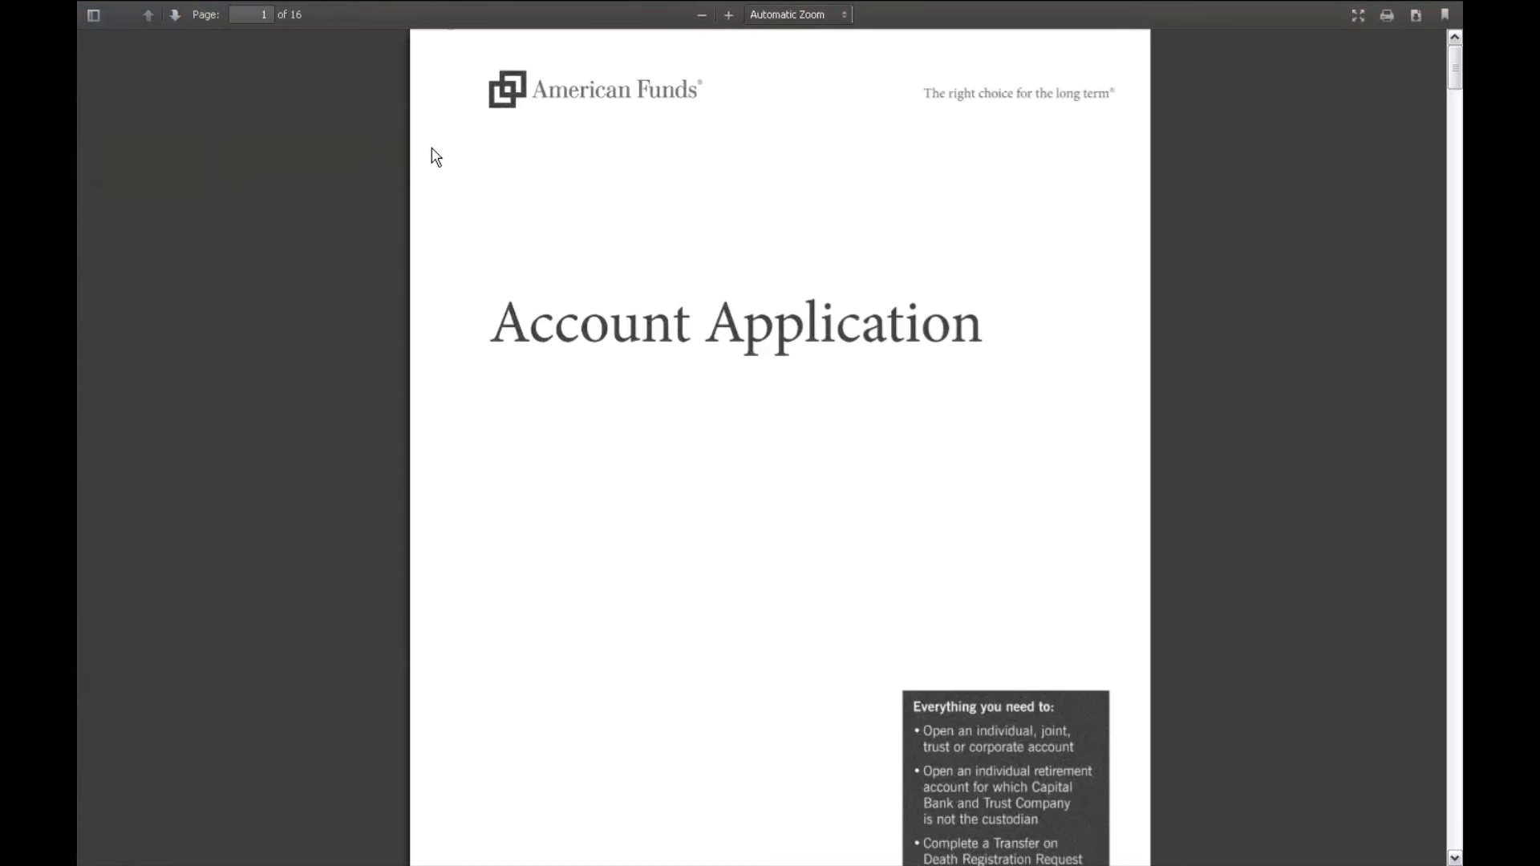
scroll(601, 256, "down", 10)
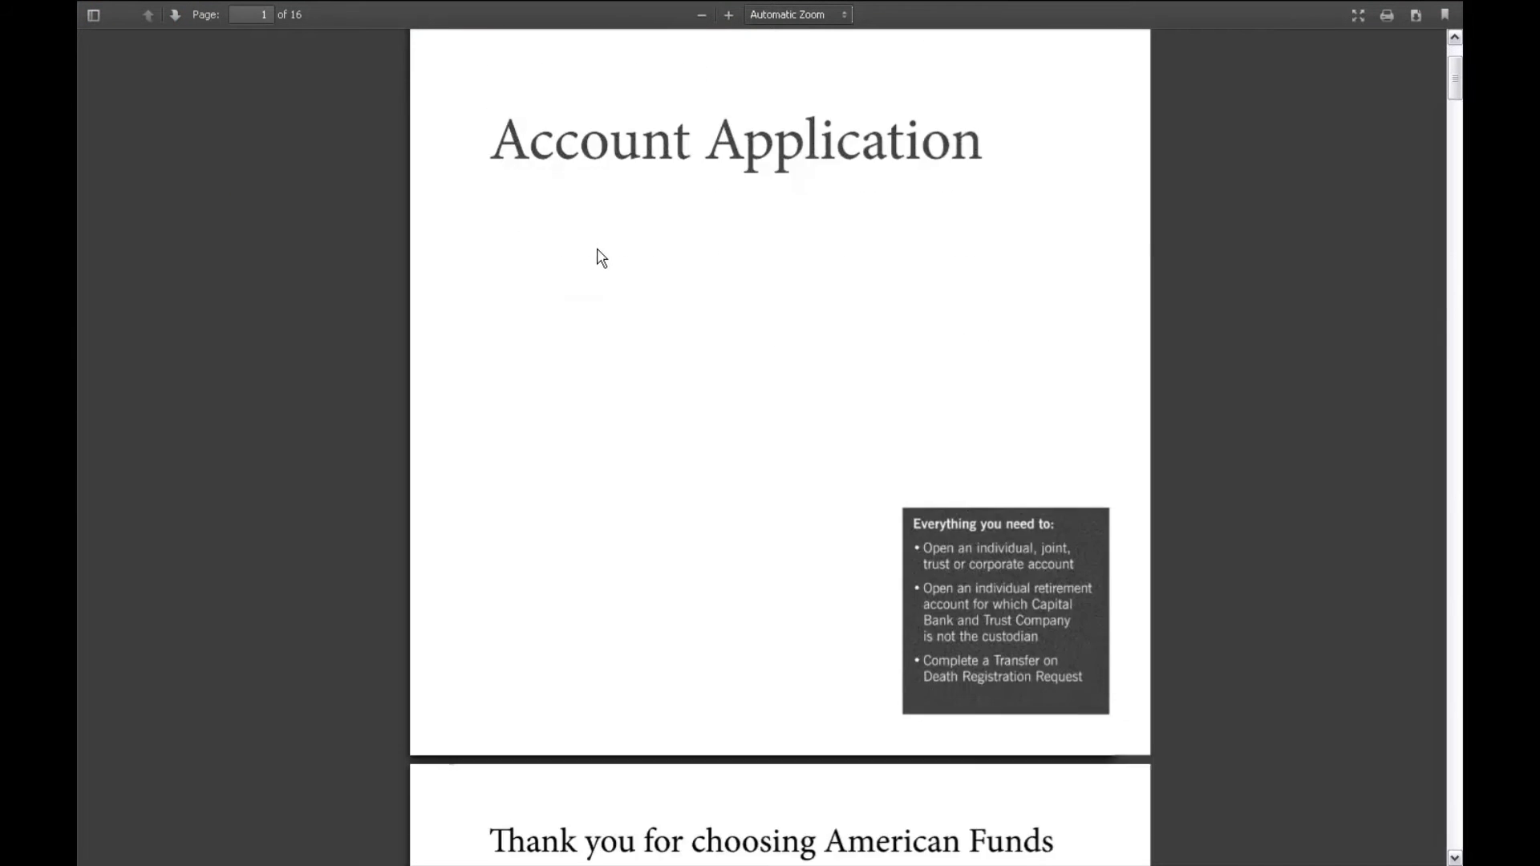
scroll(606, 255, "down", 14)
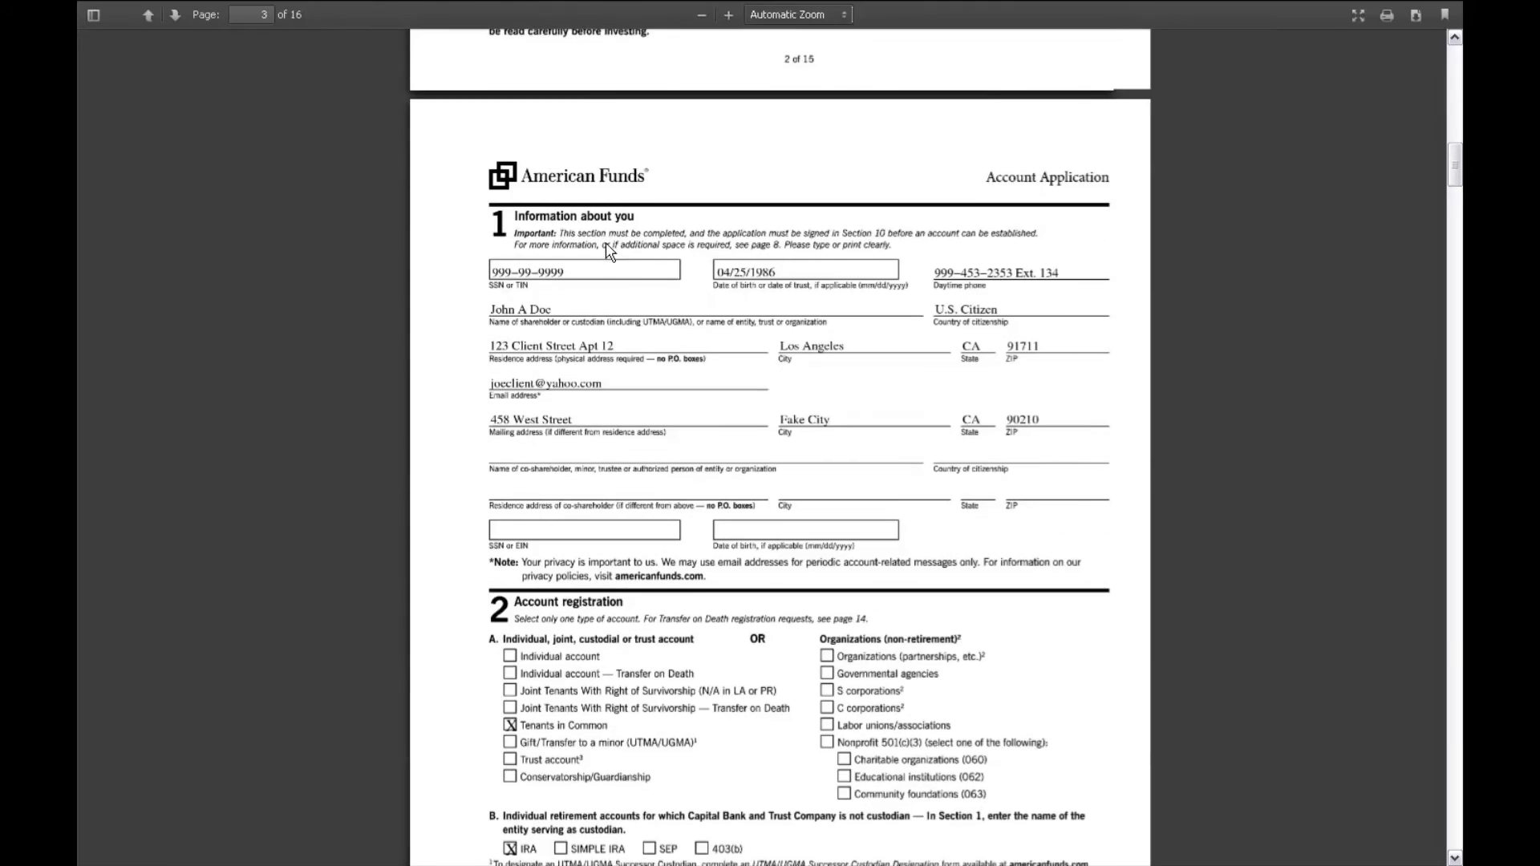
scroll(613, 252, "up", 15)
scroll(622, 251, "up", 10)
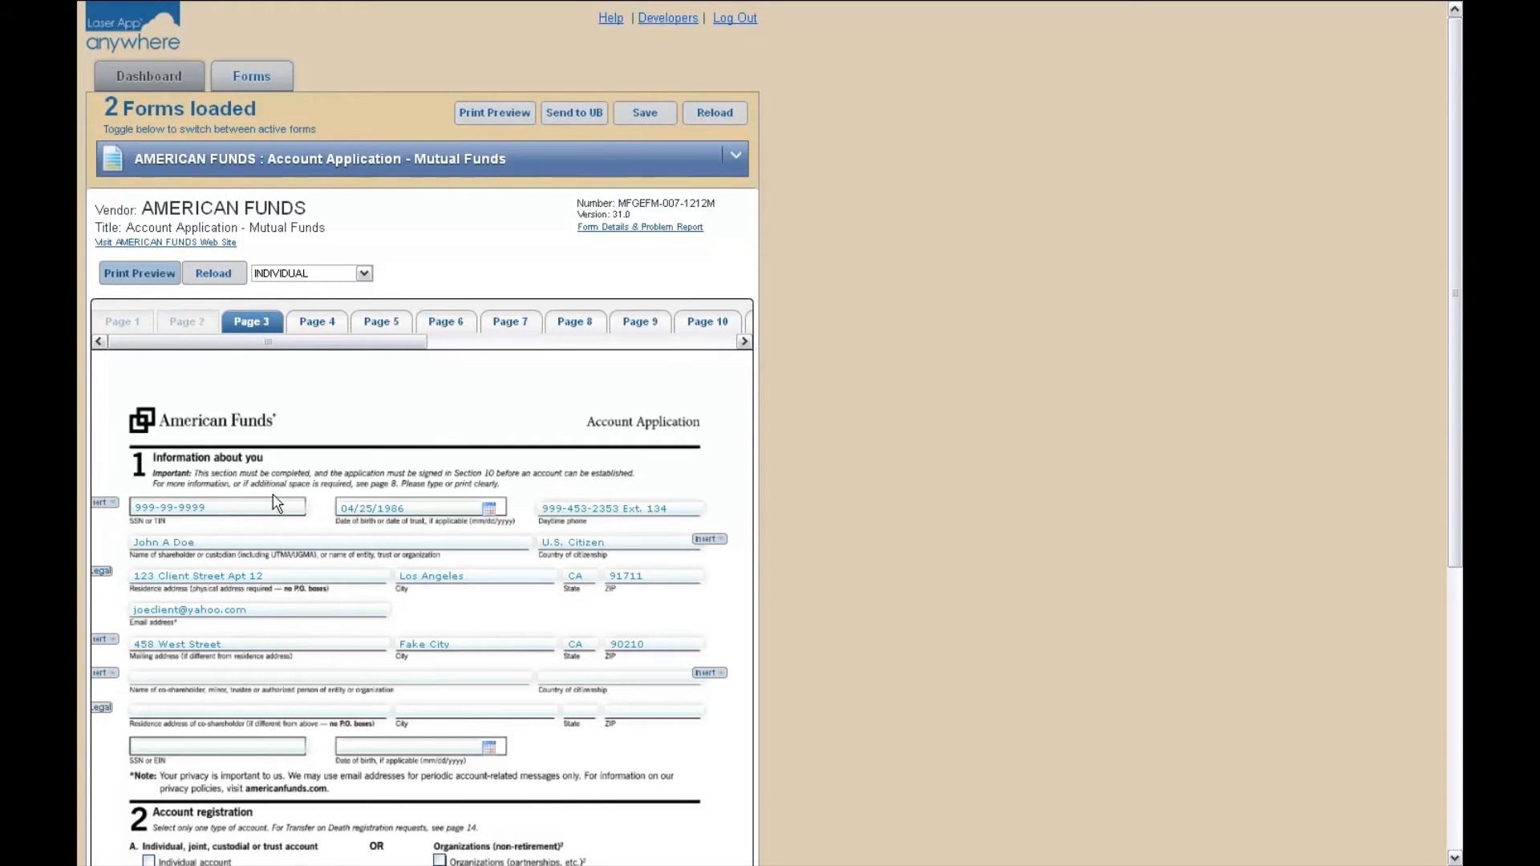
Step: Reload the Account Application, accepting that its form entries are cleared and the registration type is reset
left_click(210, 277)
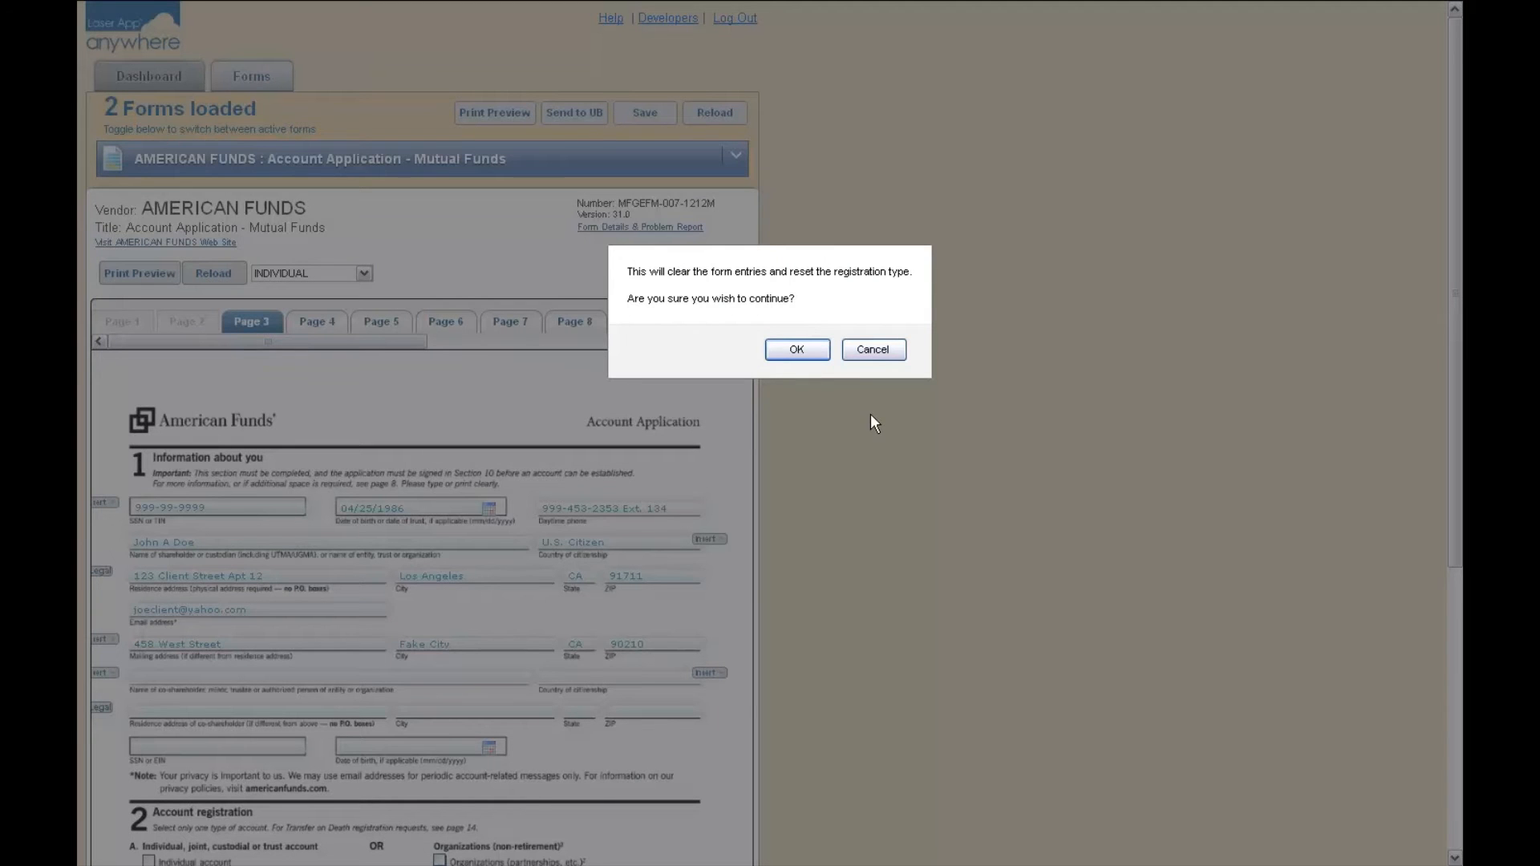
left_click(797, 350)
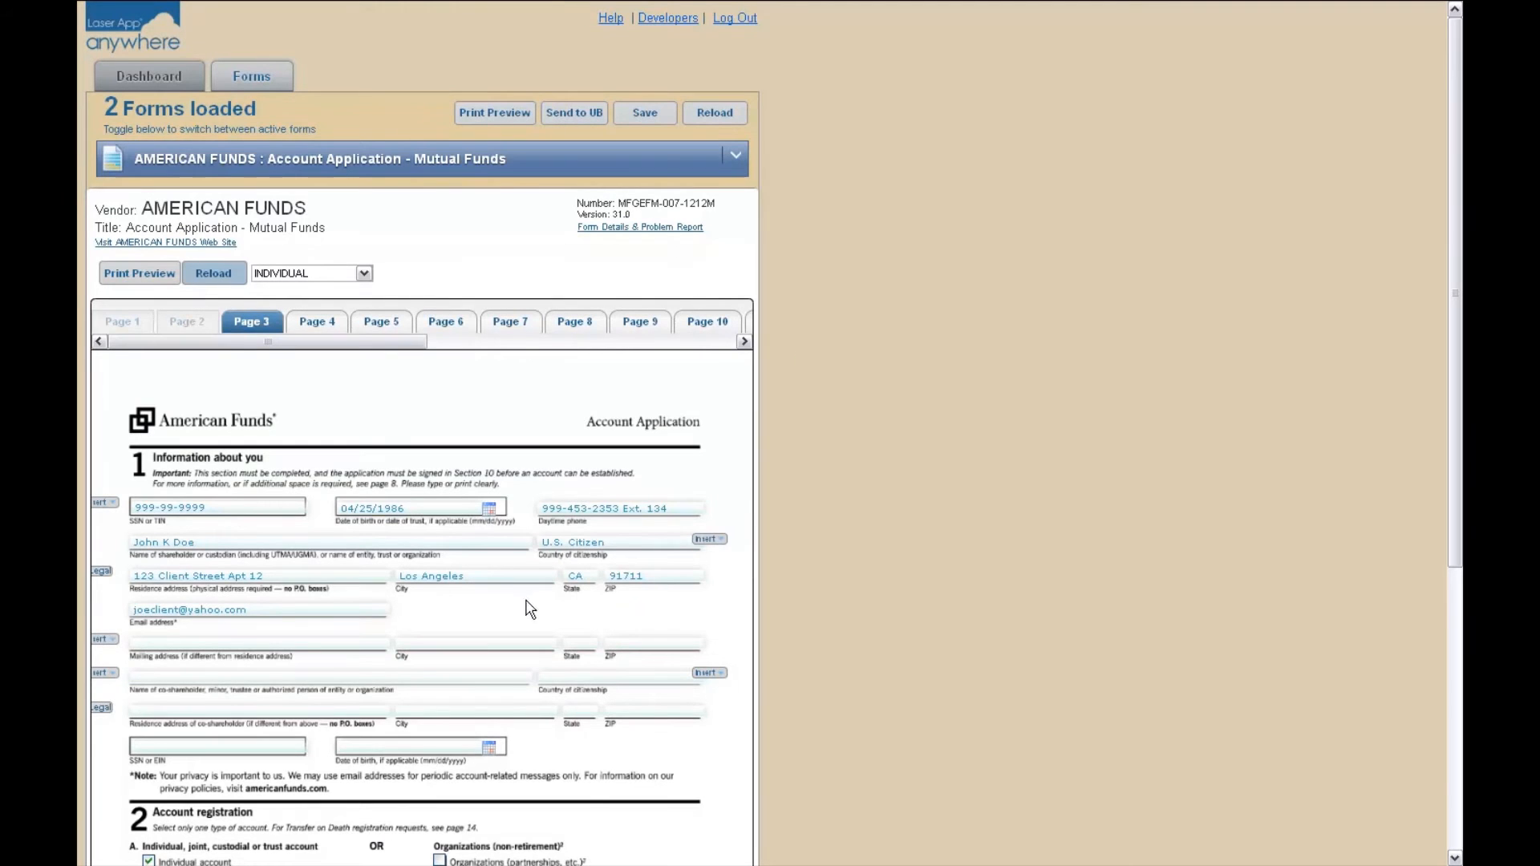
left_click(153, 646)
Step: Save the loaded forms as work in progress under the storage name "tu"
left_click(646, 115)
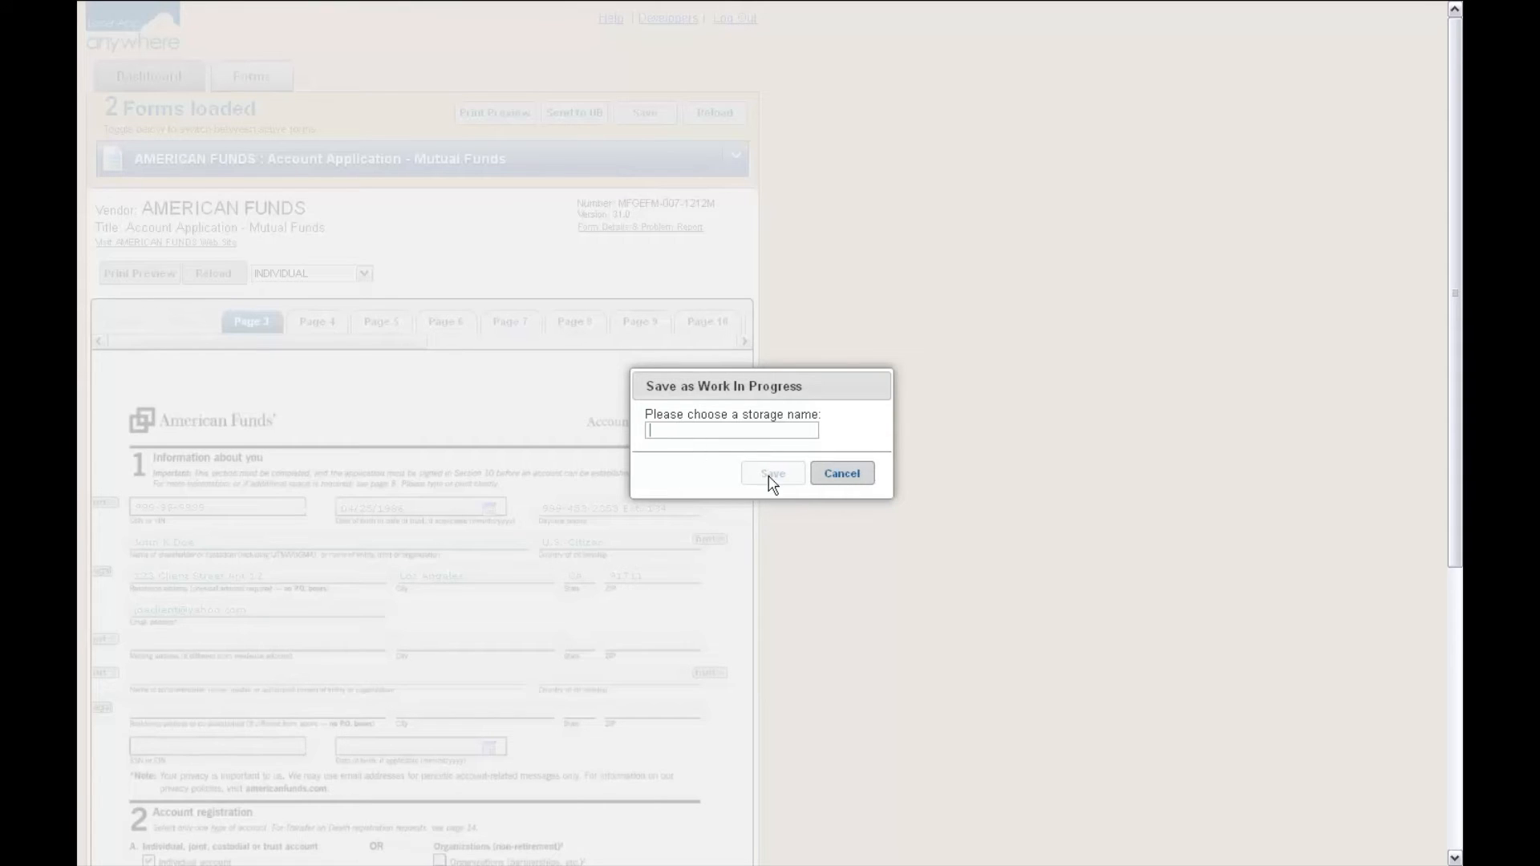
type("tu")
left_click(800, 480)
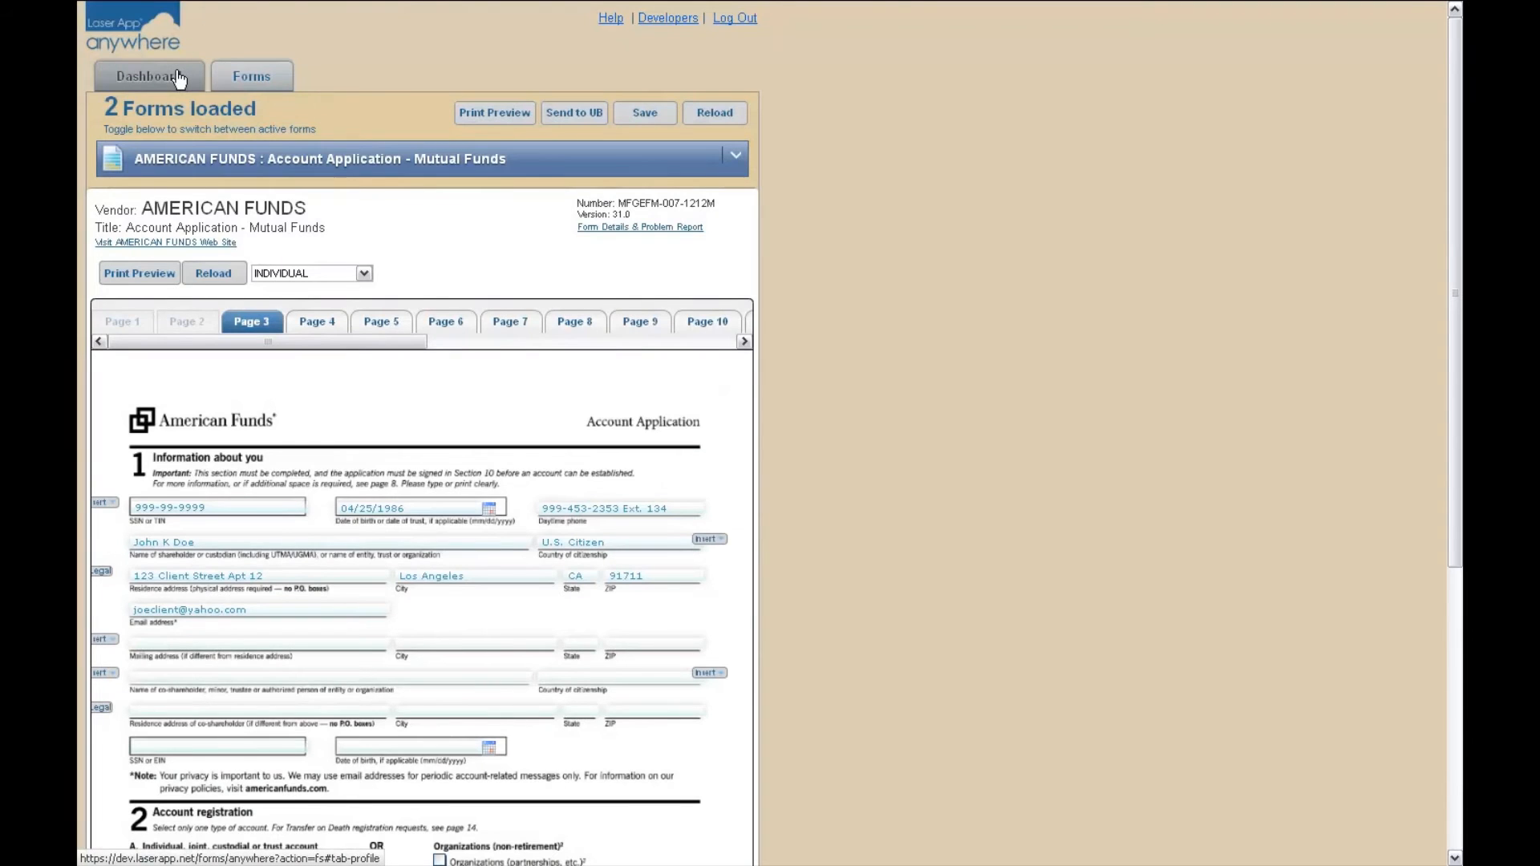
Step: Clear the form queue on the dashboard and reopen the saved work in progress
left_click(178, 77)
left_click(680, 179)
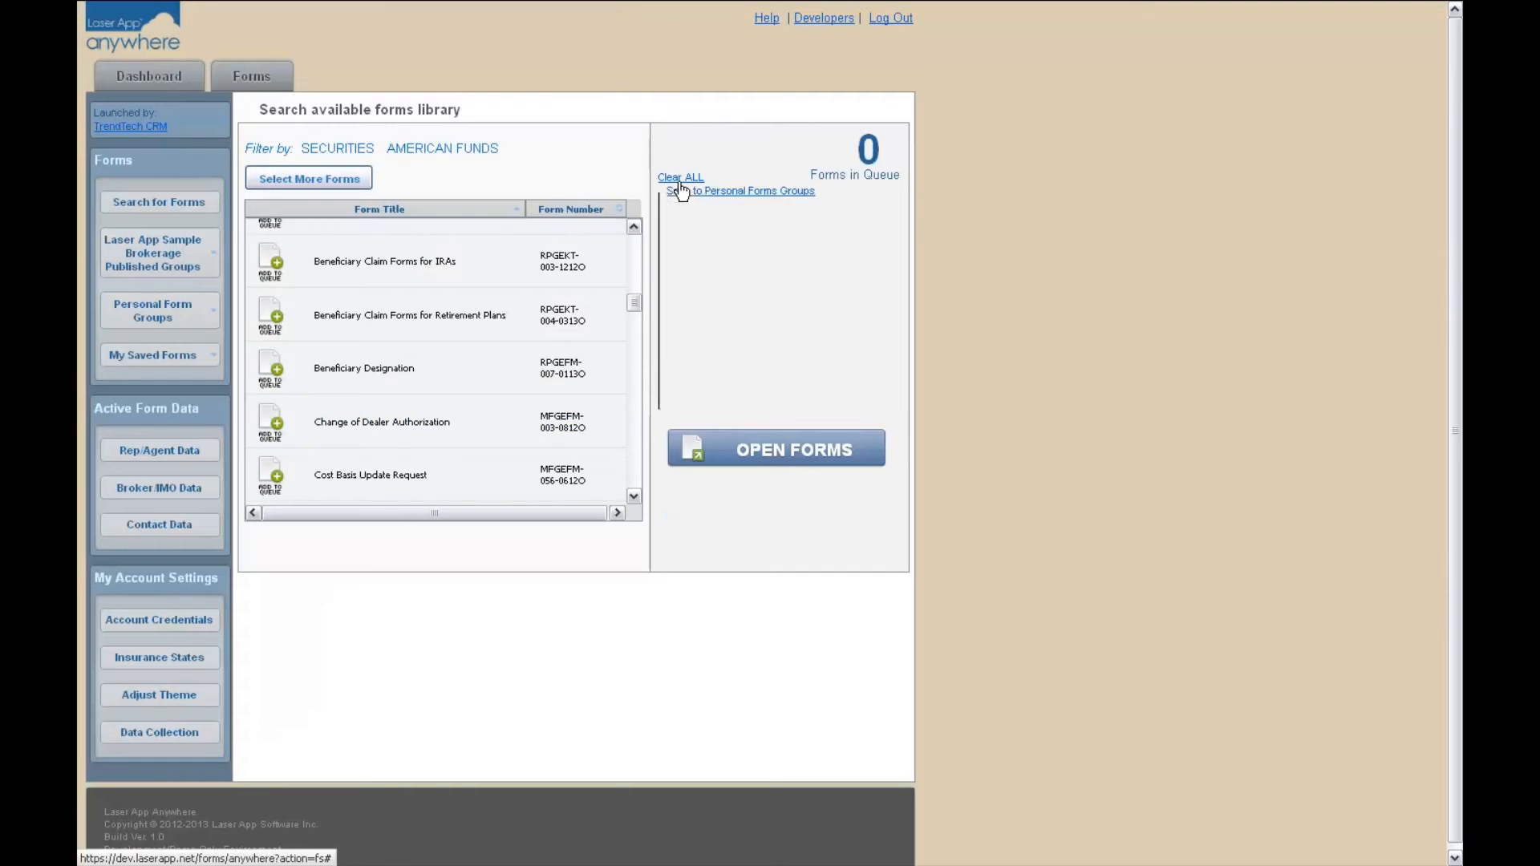
left_click(174, 360)
left_click(160, 388)
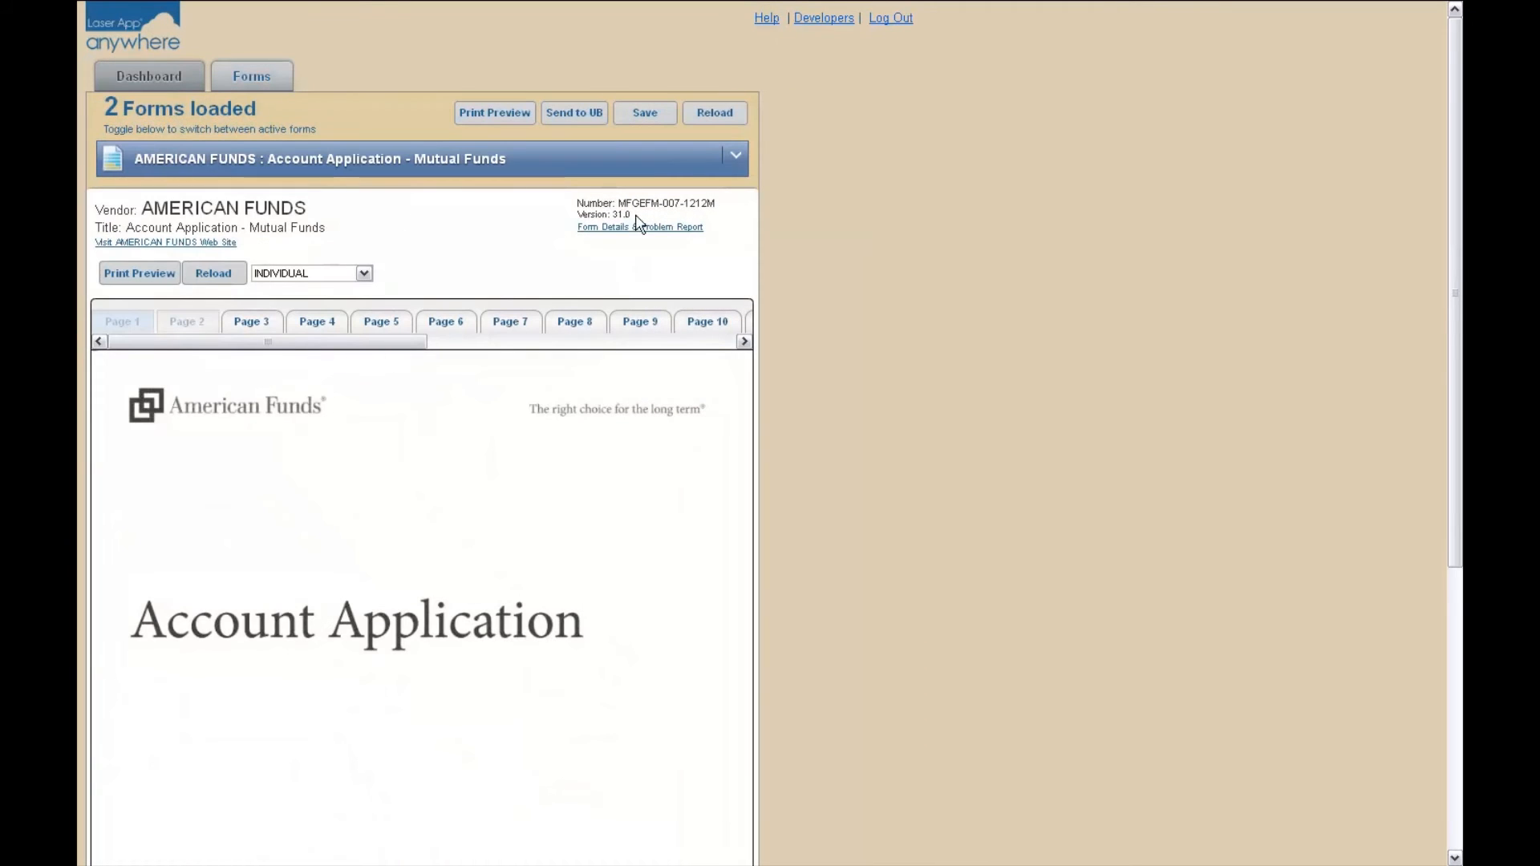
Step: Display the reopened Account Application - Mutual Funds form and check the restored client data on page 3
left_click(733, 156)
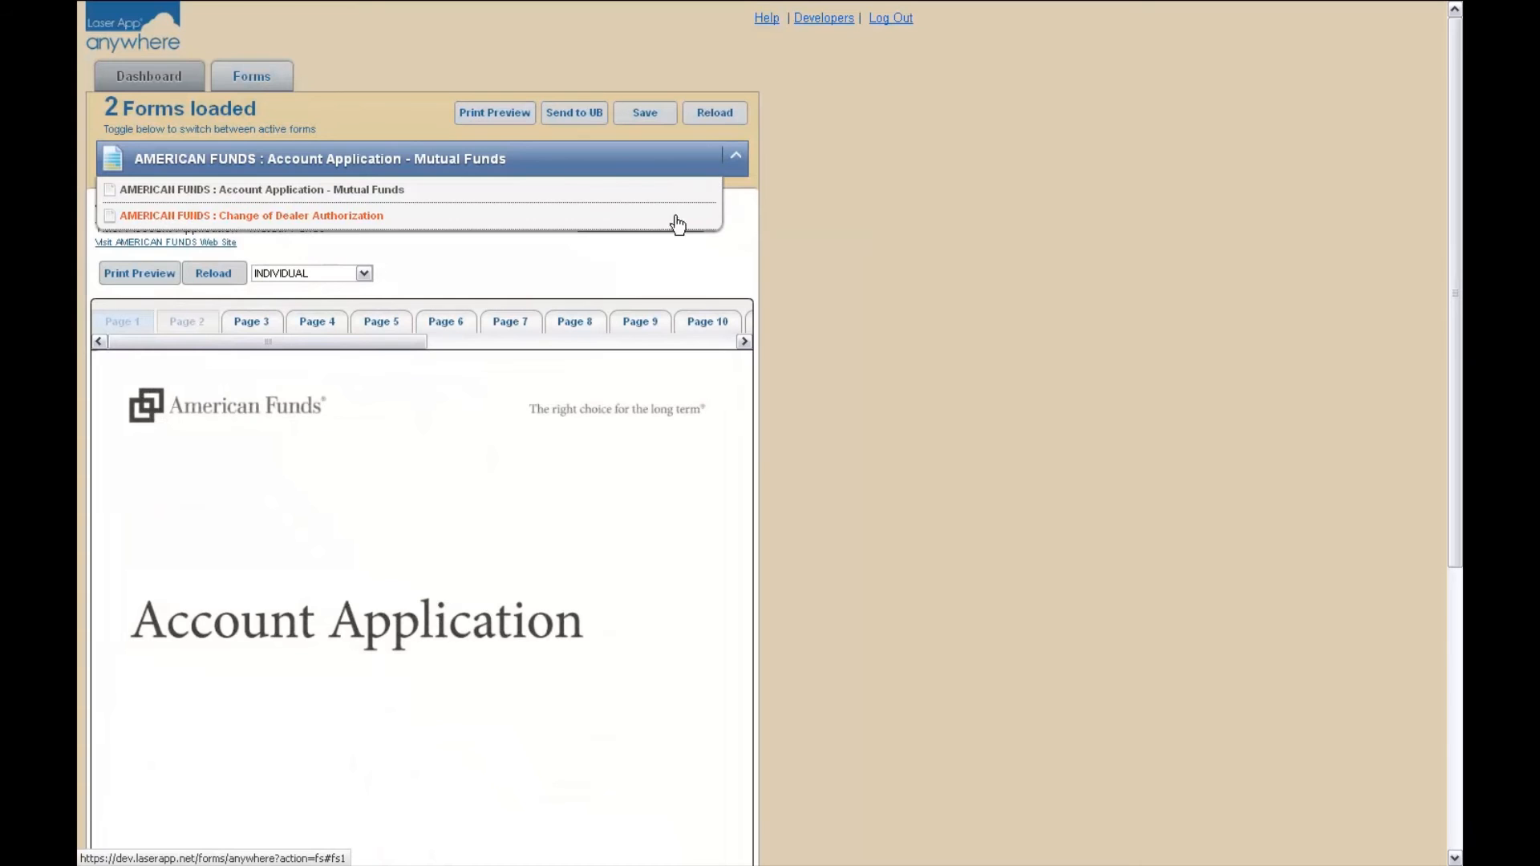
left_click(391, 199)
left_click(269, 344)
scroll(403, 482, "down", 3)
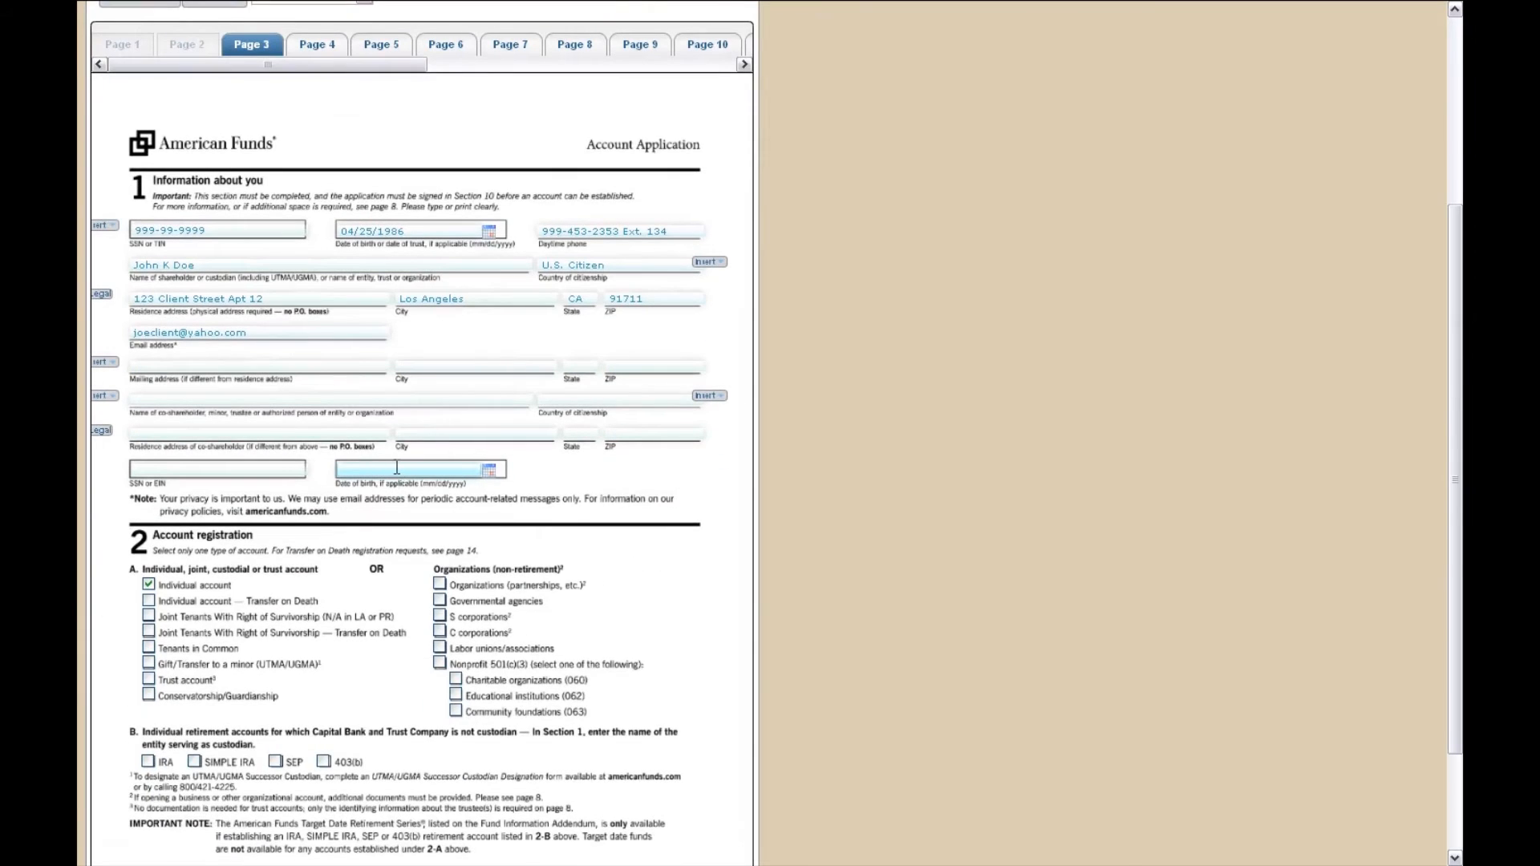
Step: Open the Account Application's form details and problem report, and go to the problem description
scroll(397, 469, "up", 3)
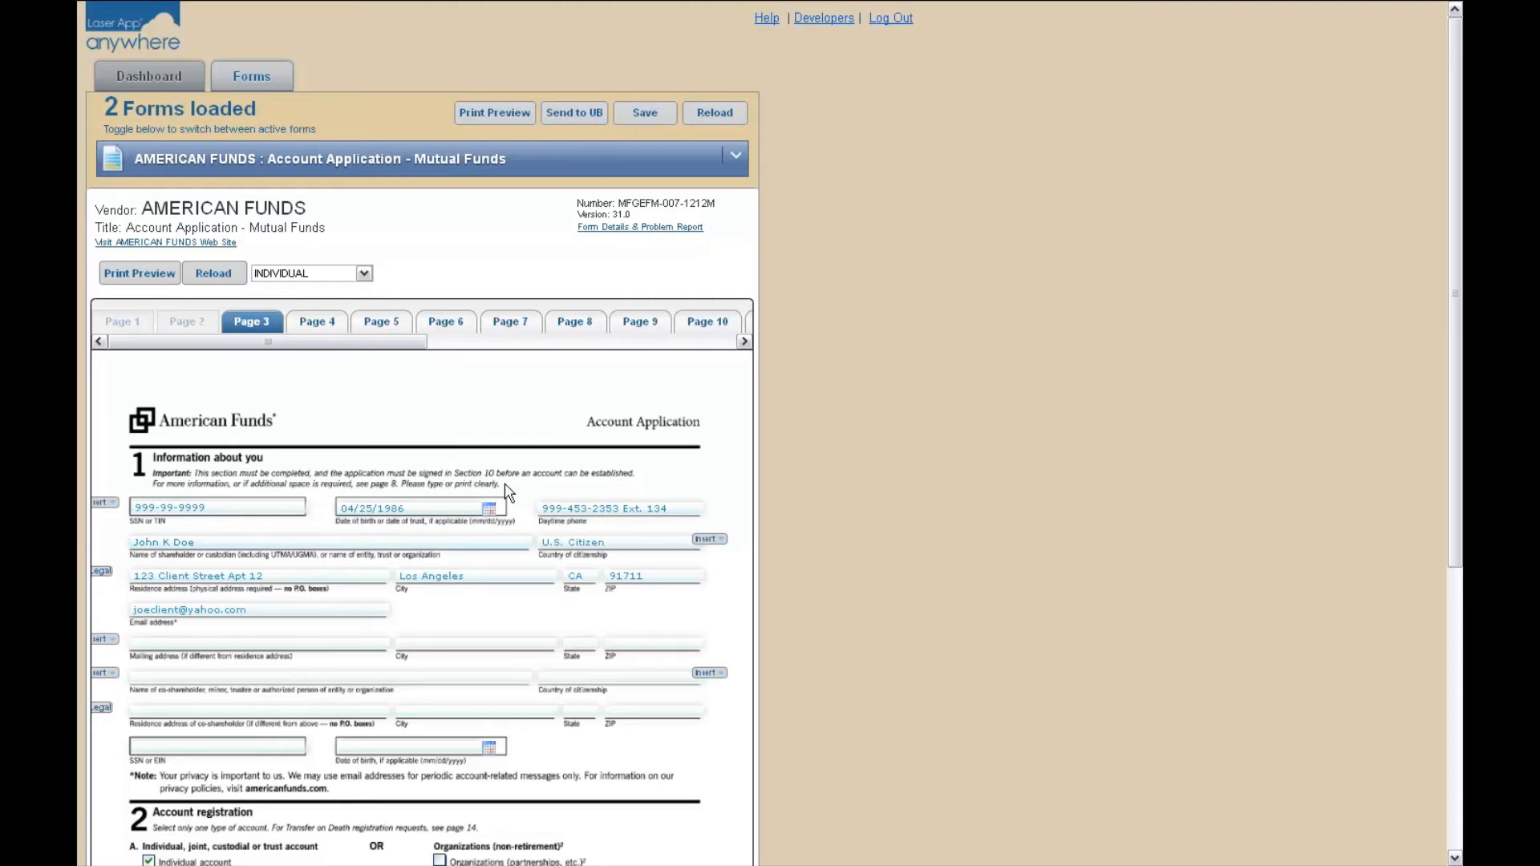
left_click(642, 230)
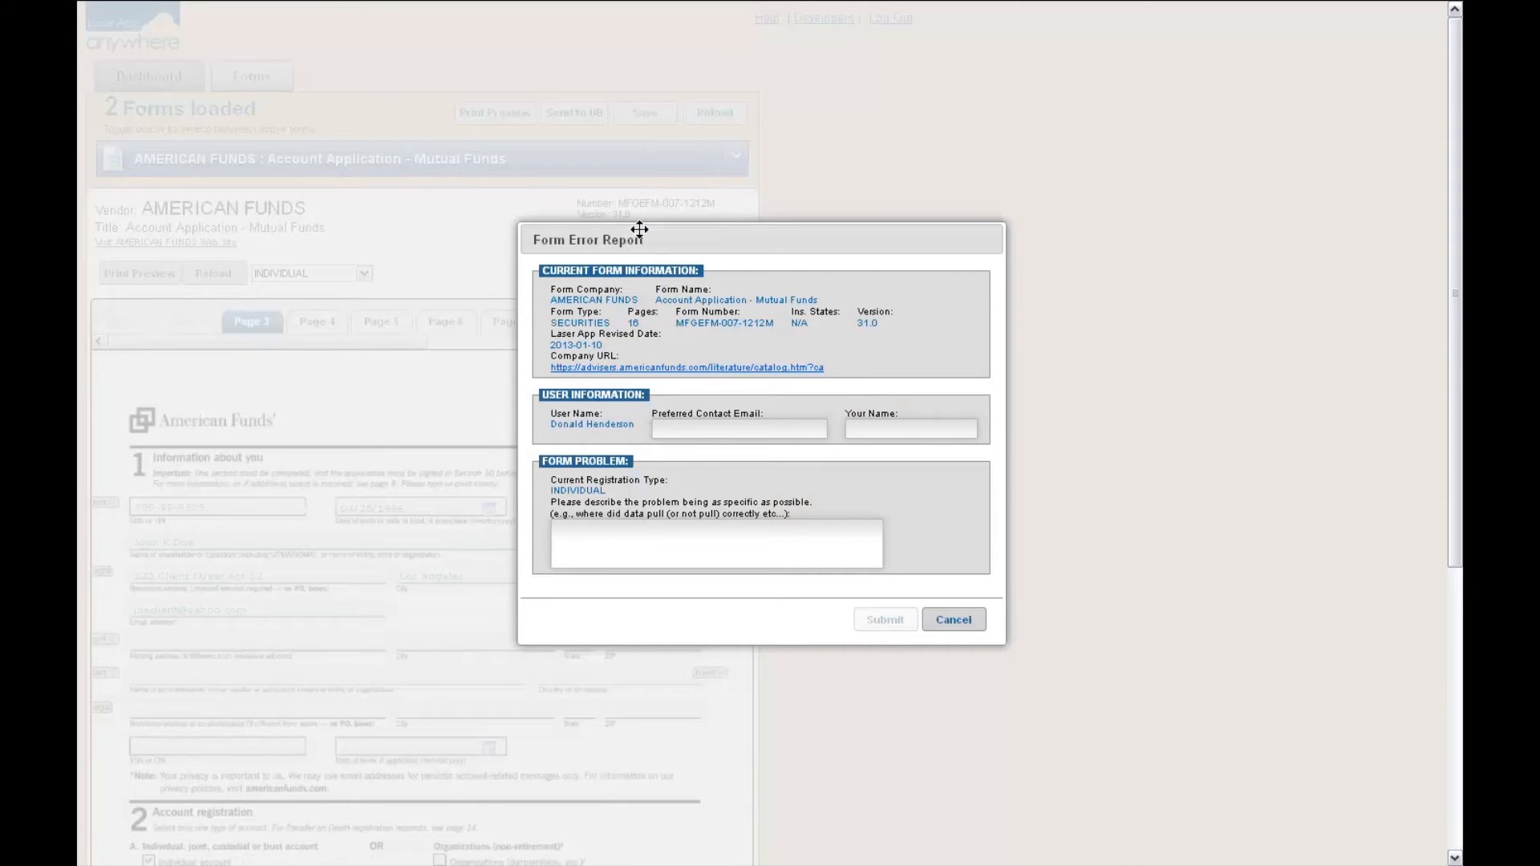
left_click(710, 545)
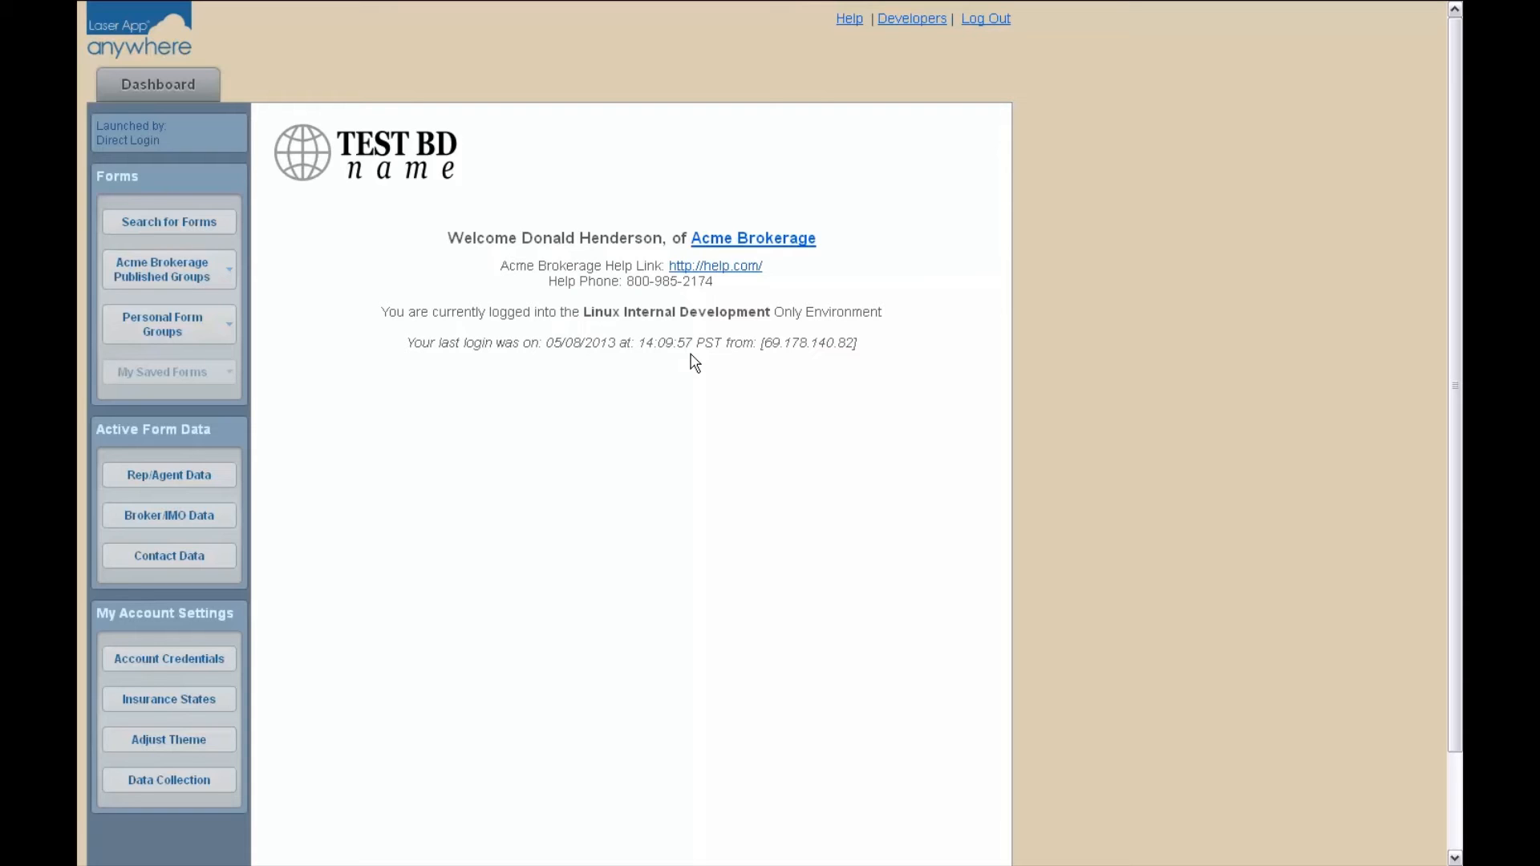
Step: Search the available forms library for securities forms from the vendor American Funds
left_click(209, 232)
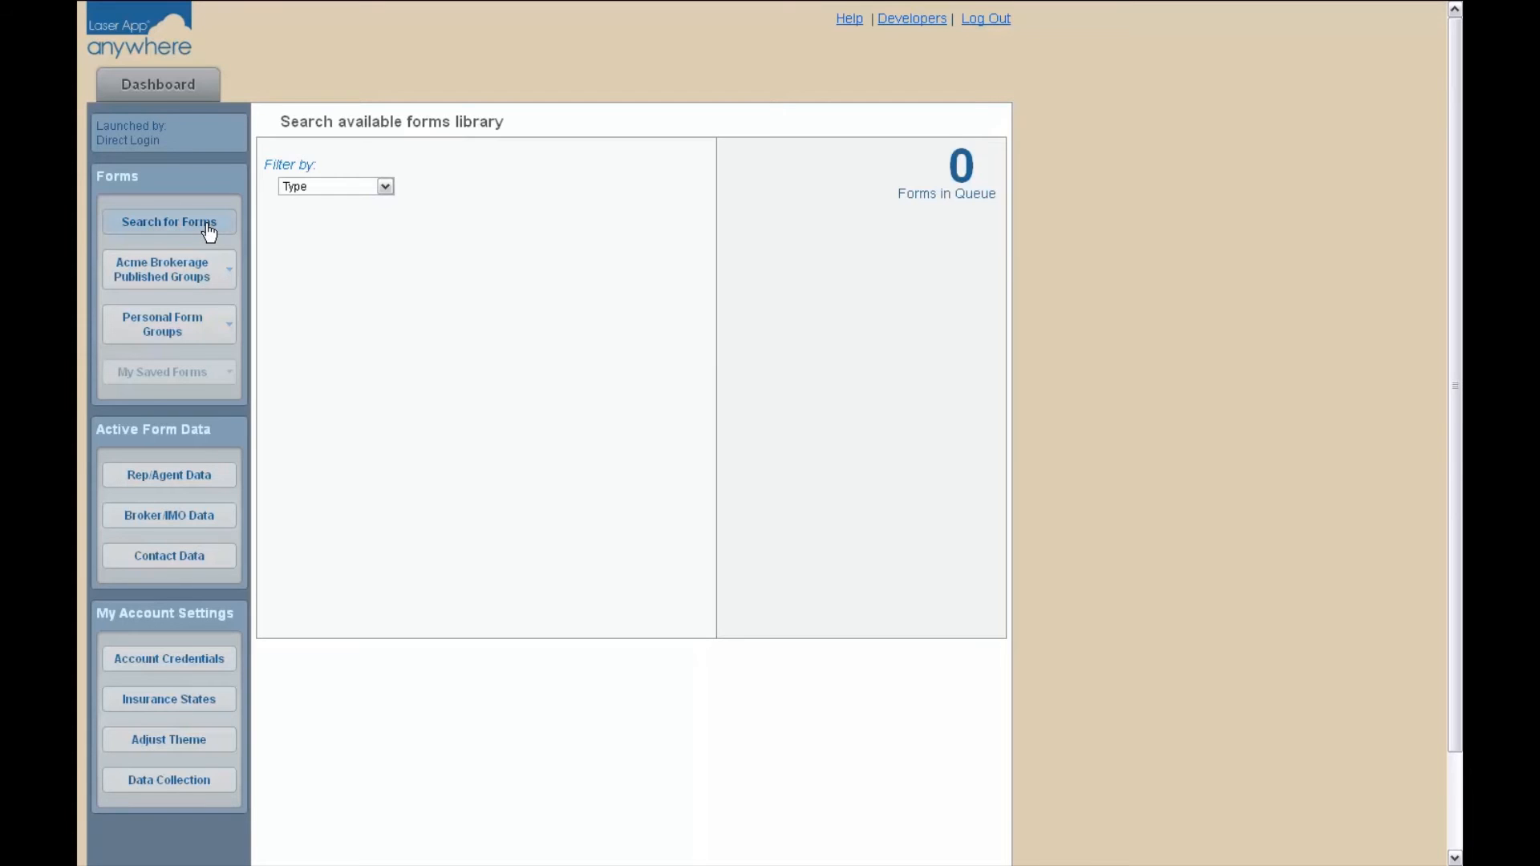
left_click(384, 186)
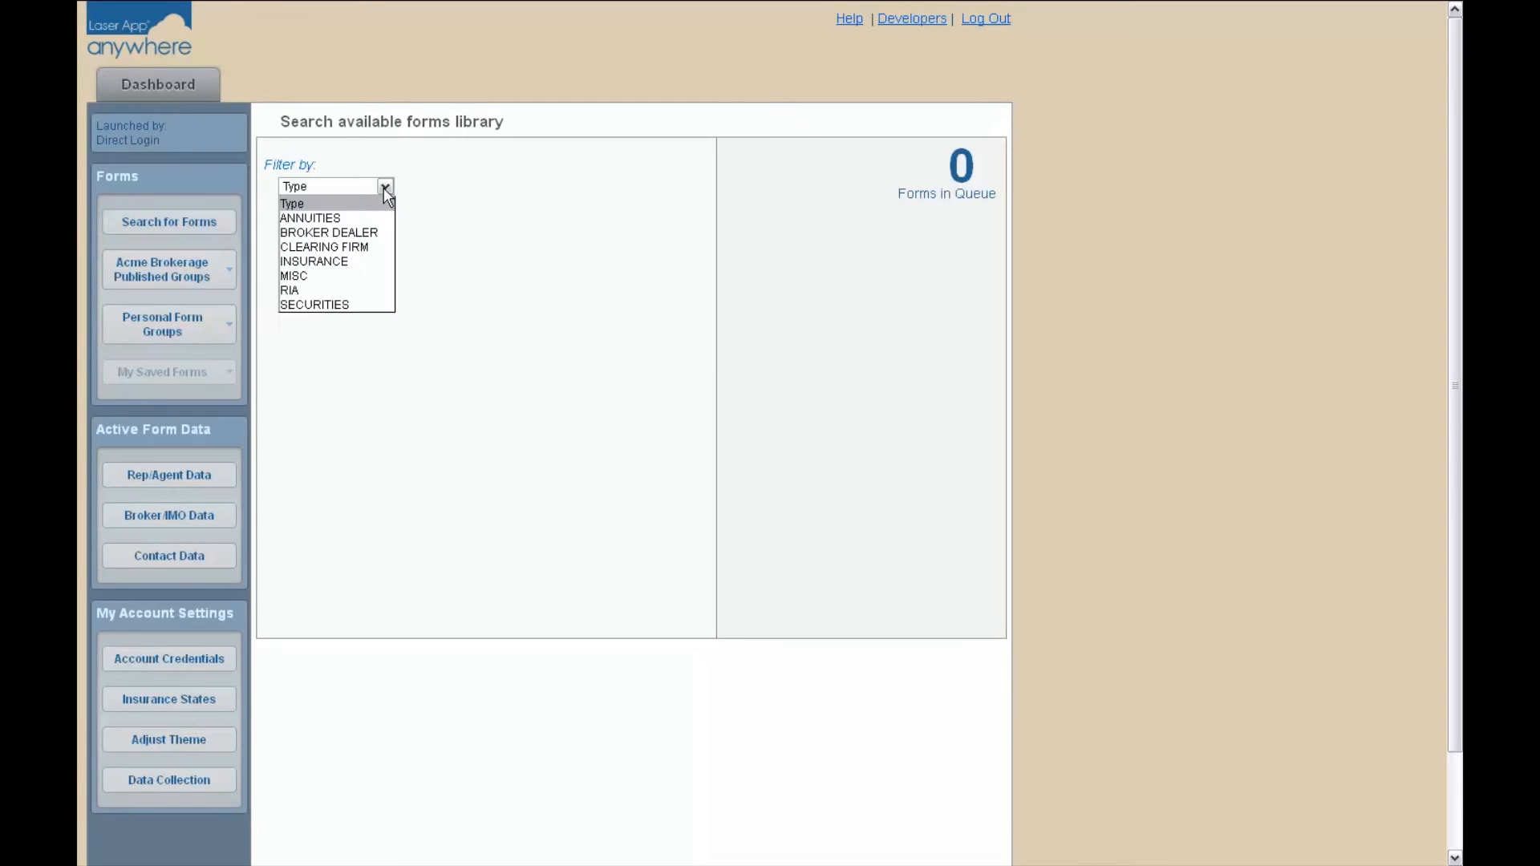
left_click(365, 307)
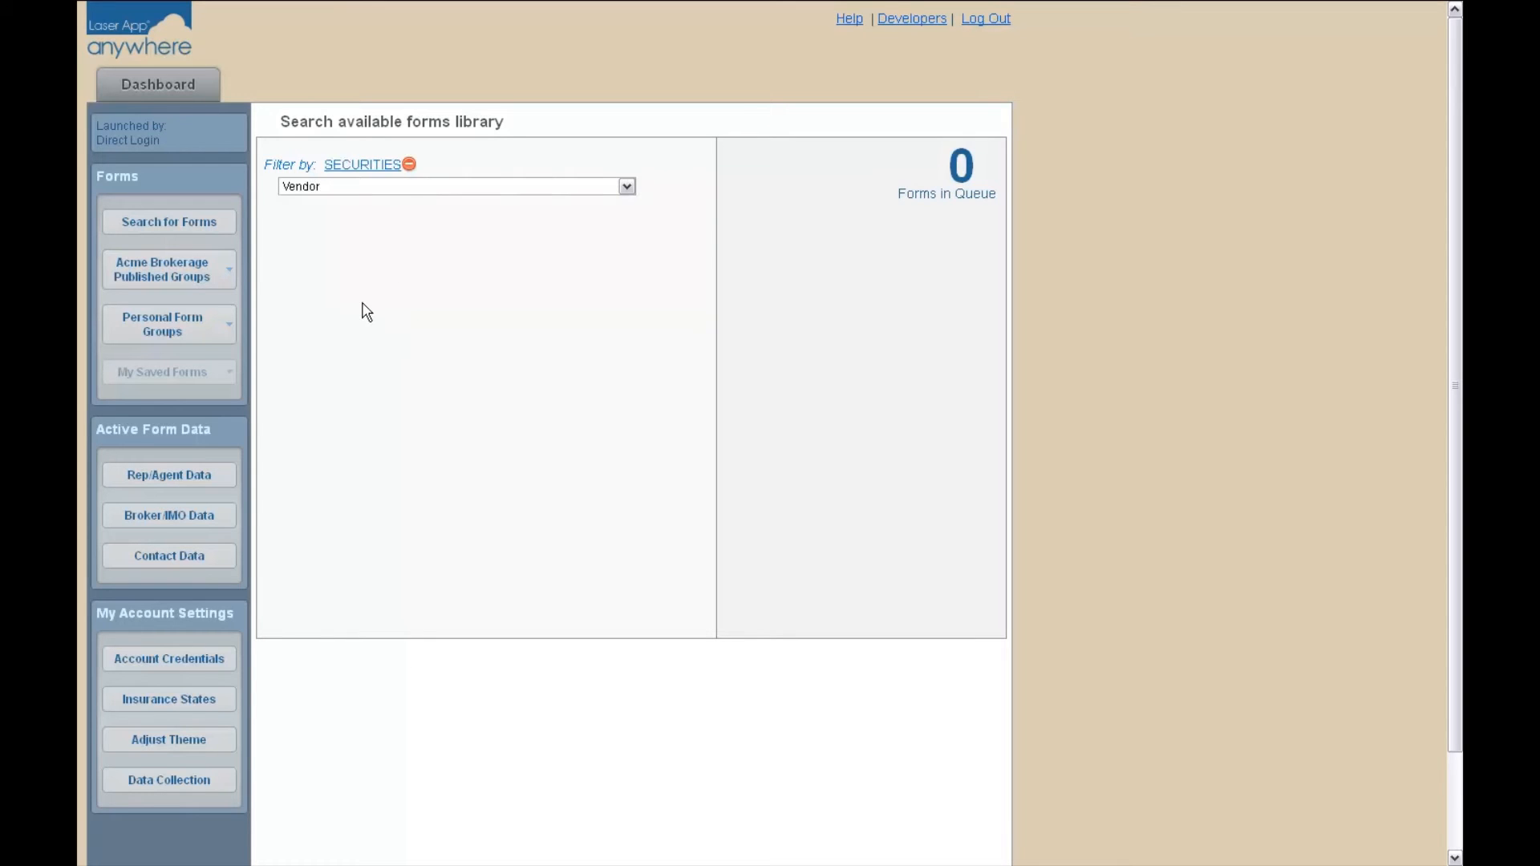
left_click(351, 186)
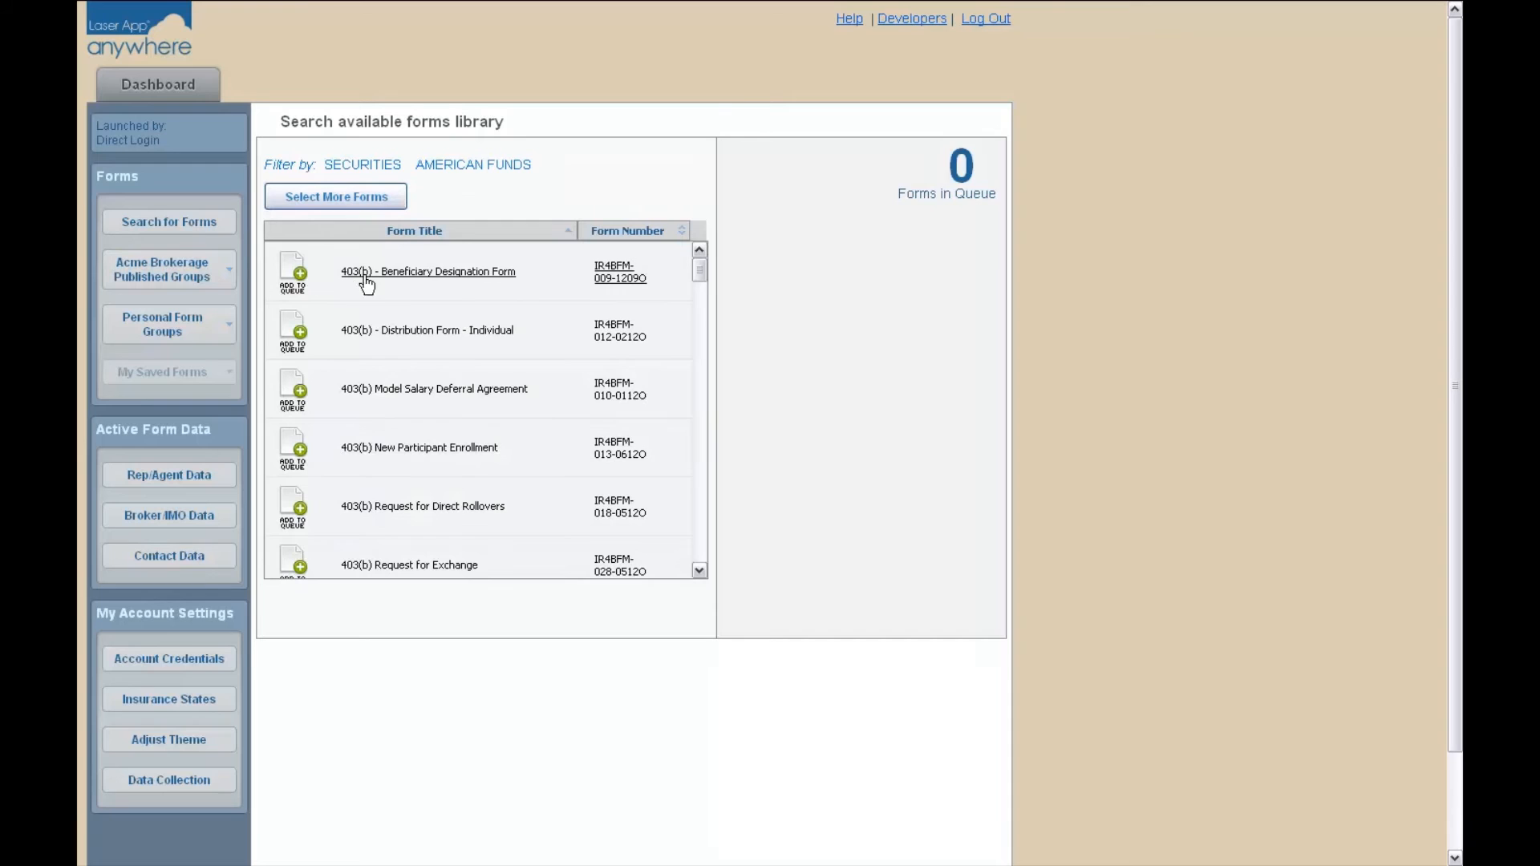
Step: Add the 403(b) Beneficiary Designation Form, Distribution Form - Individual and Model Salary Deferral Agreement to the queue
left_click(367, 277)
left_click(397, 331)
left_click(429, 390)
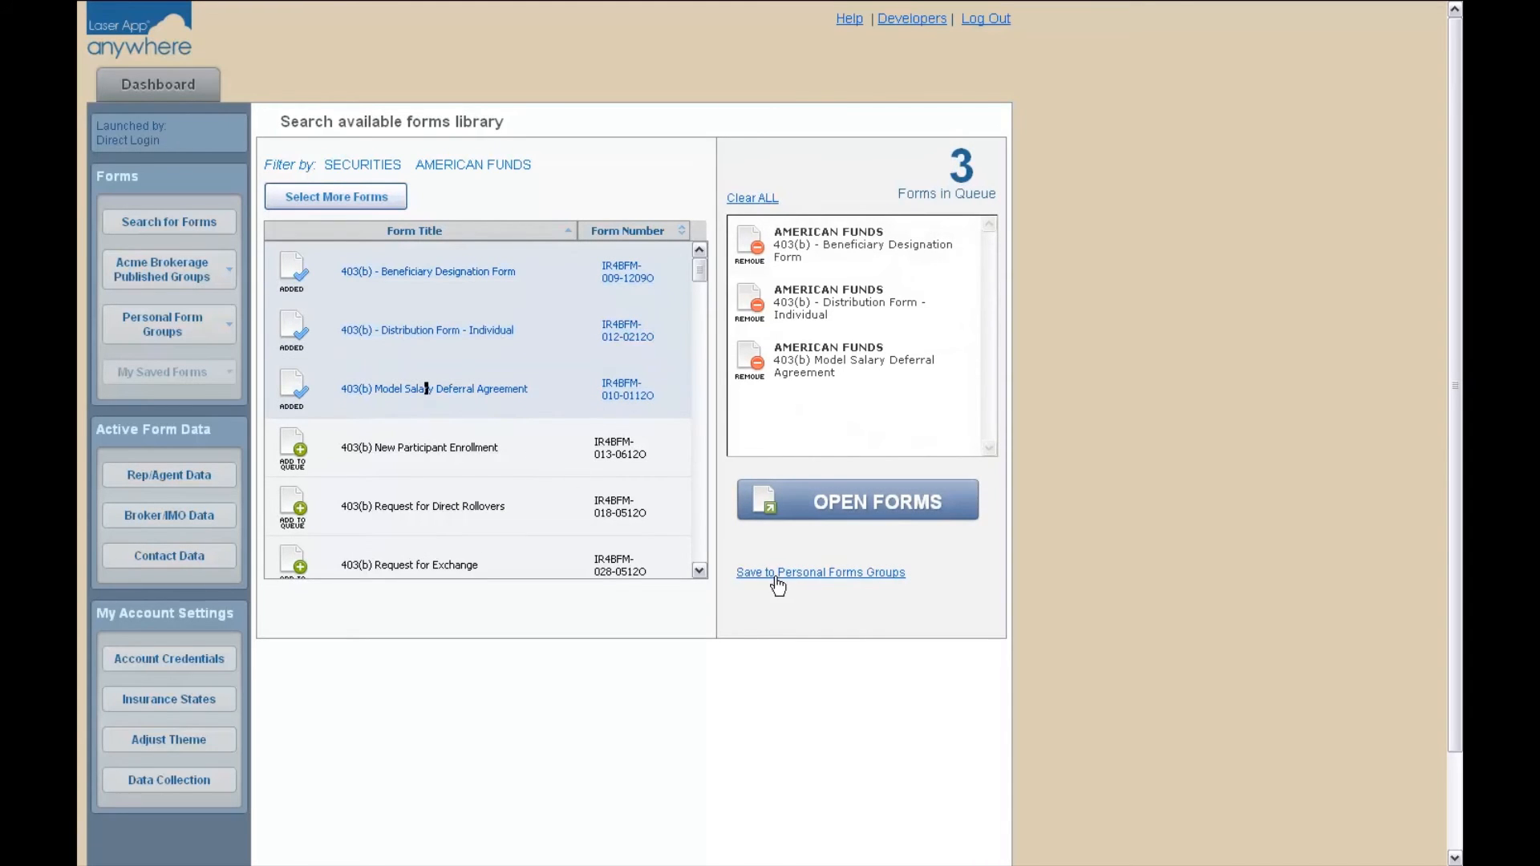
Step: Save the queued forms to the existing Anywhere category as a new personal group named Tutorial, and clear the queue
left_click(820, 579)
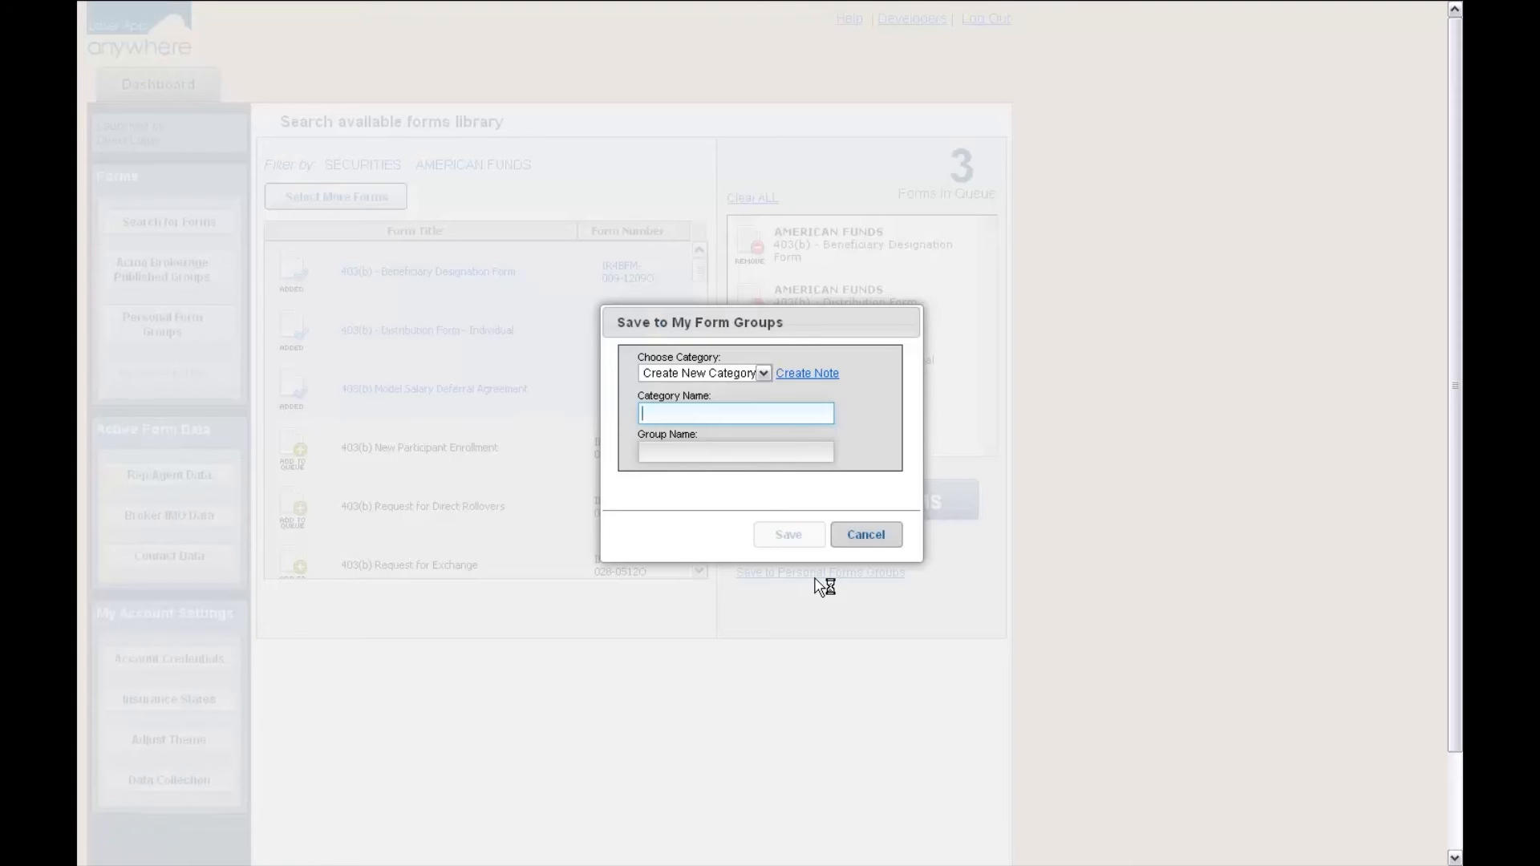
left_click(764, 373)
left_click(693, 406)
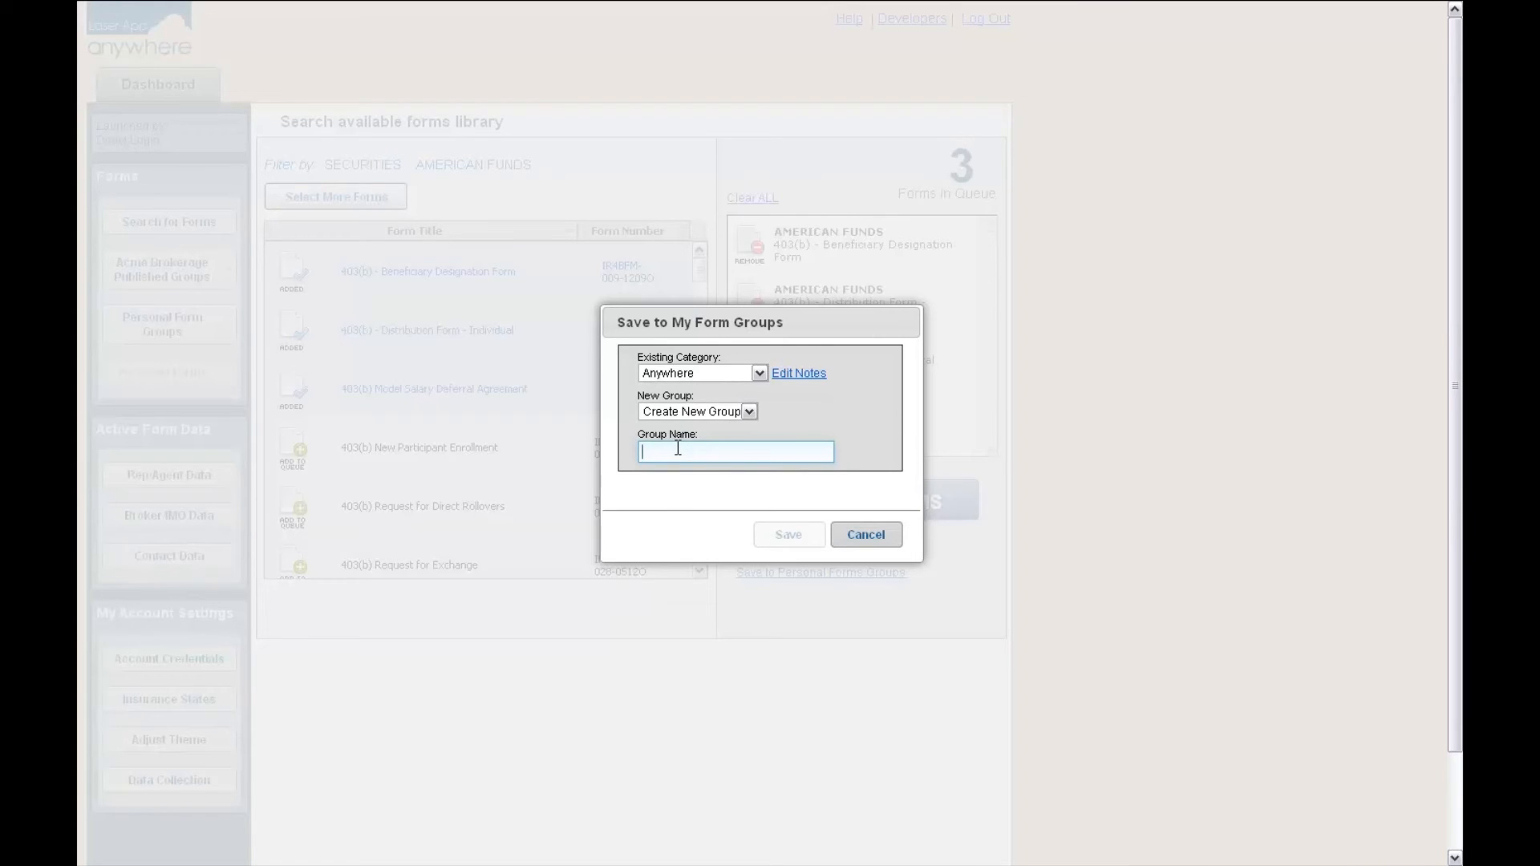
type("Tutorial")
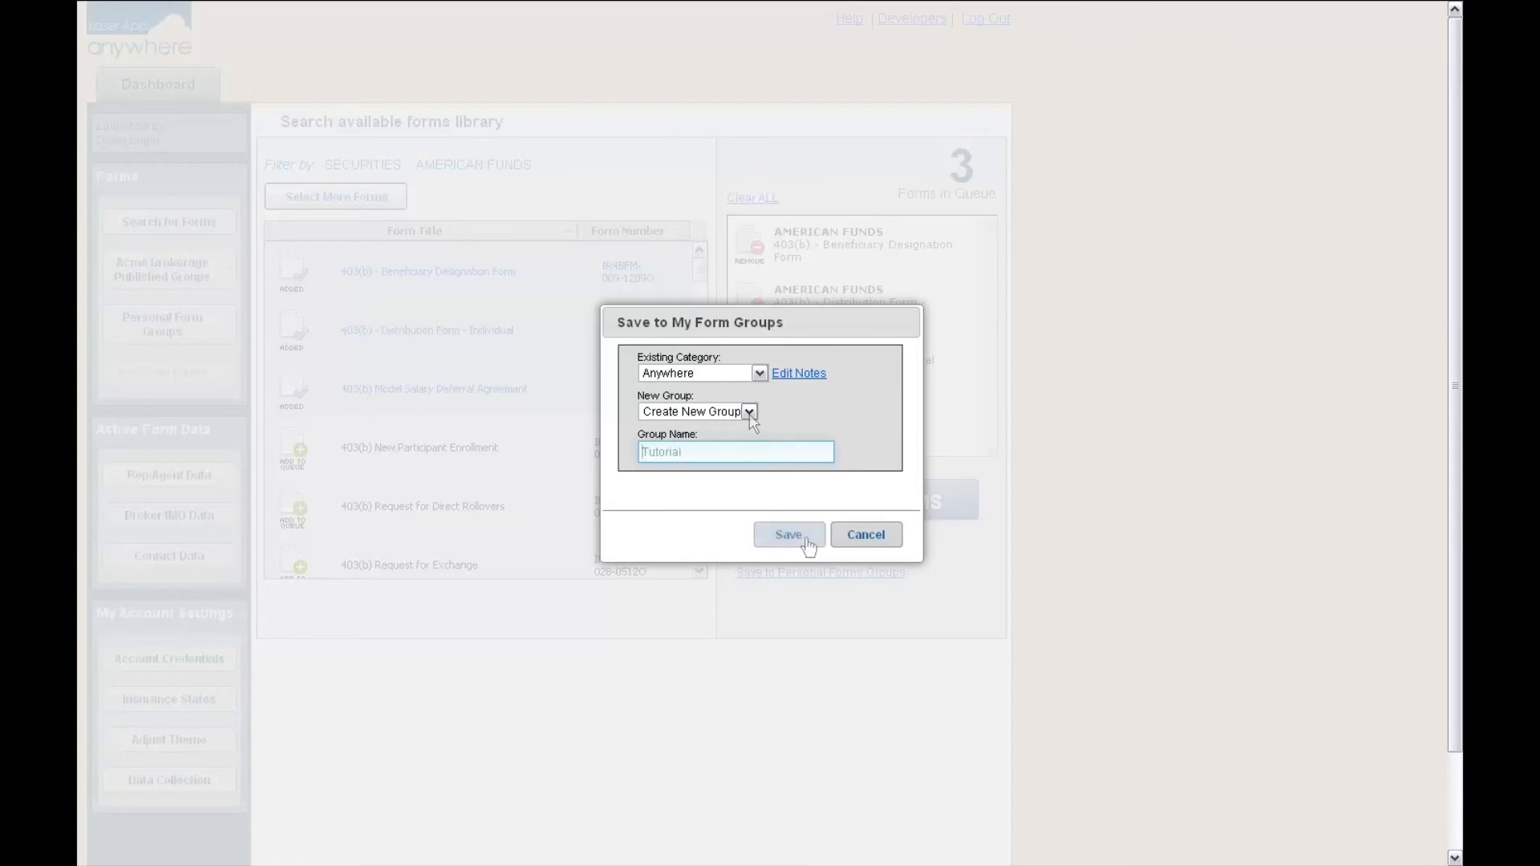
left_click(808, 546)
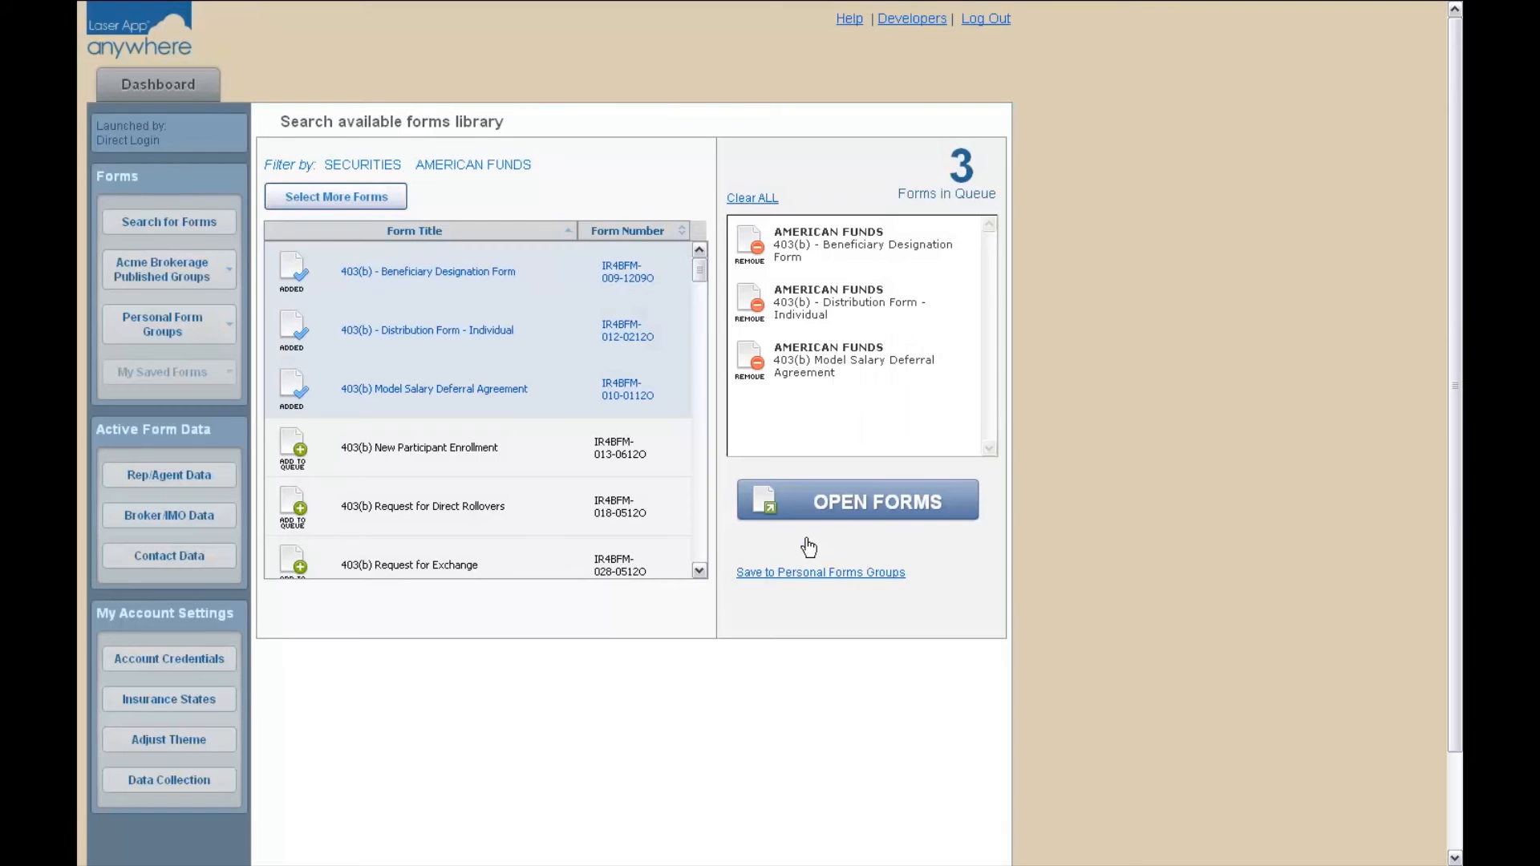
left_click(753, 199)
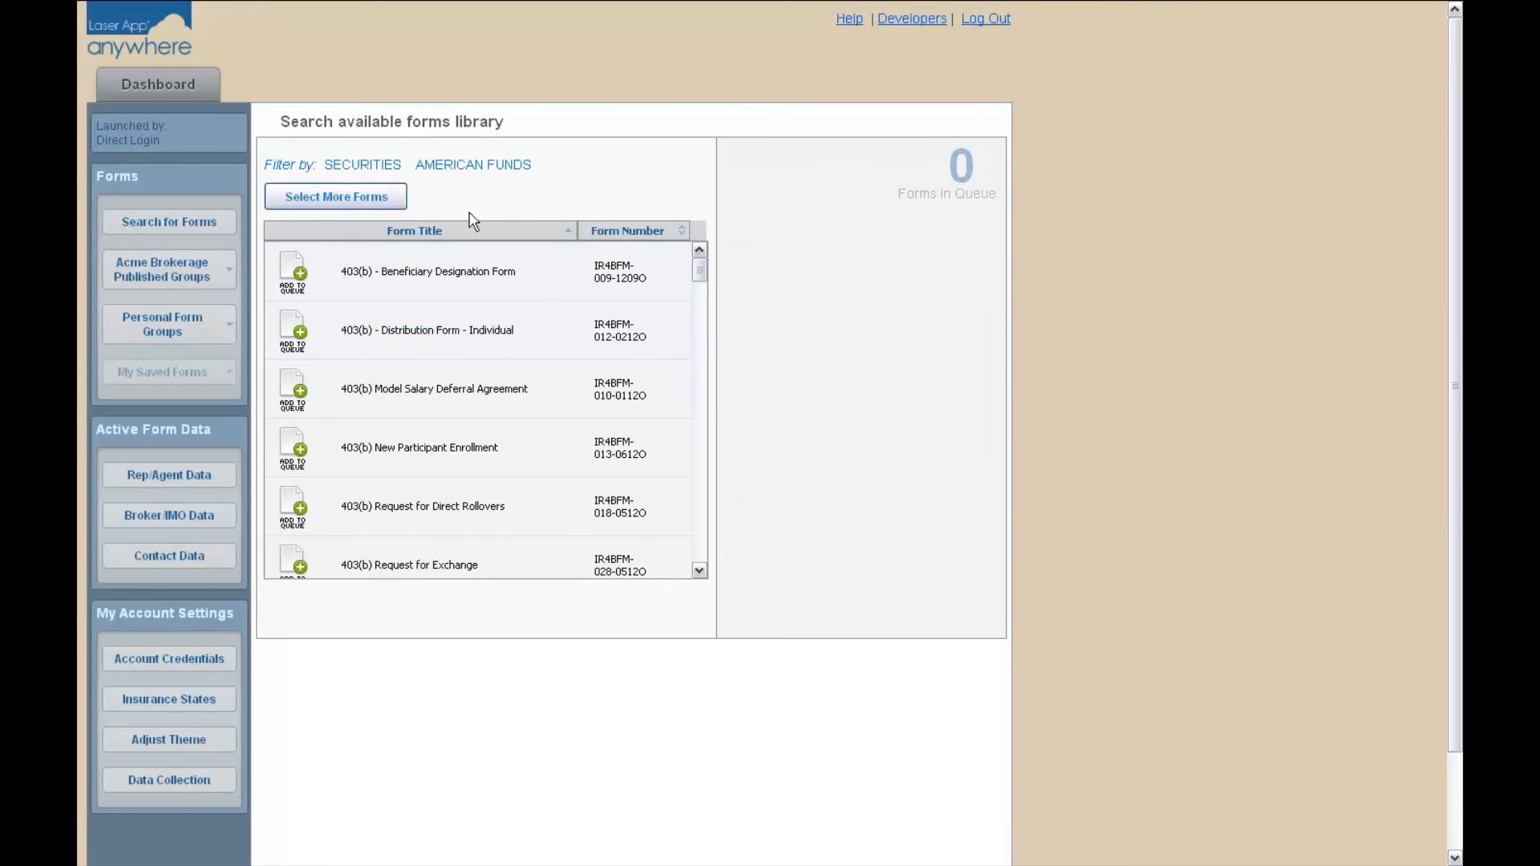
Step: From the dashboard, queue the Tutorial group in the Anywhere category of the personal form groups and open its forms
left_click(192, 90)
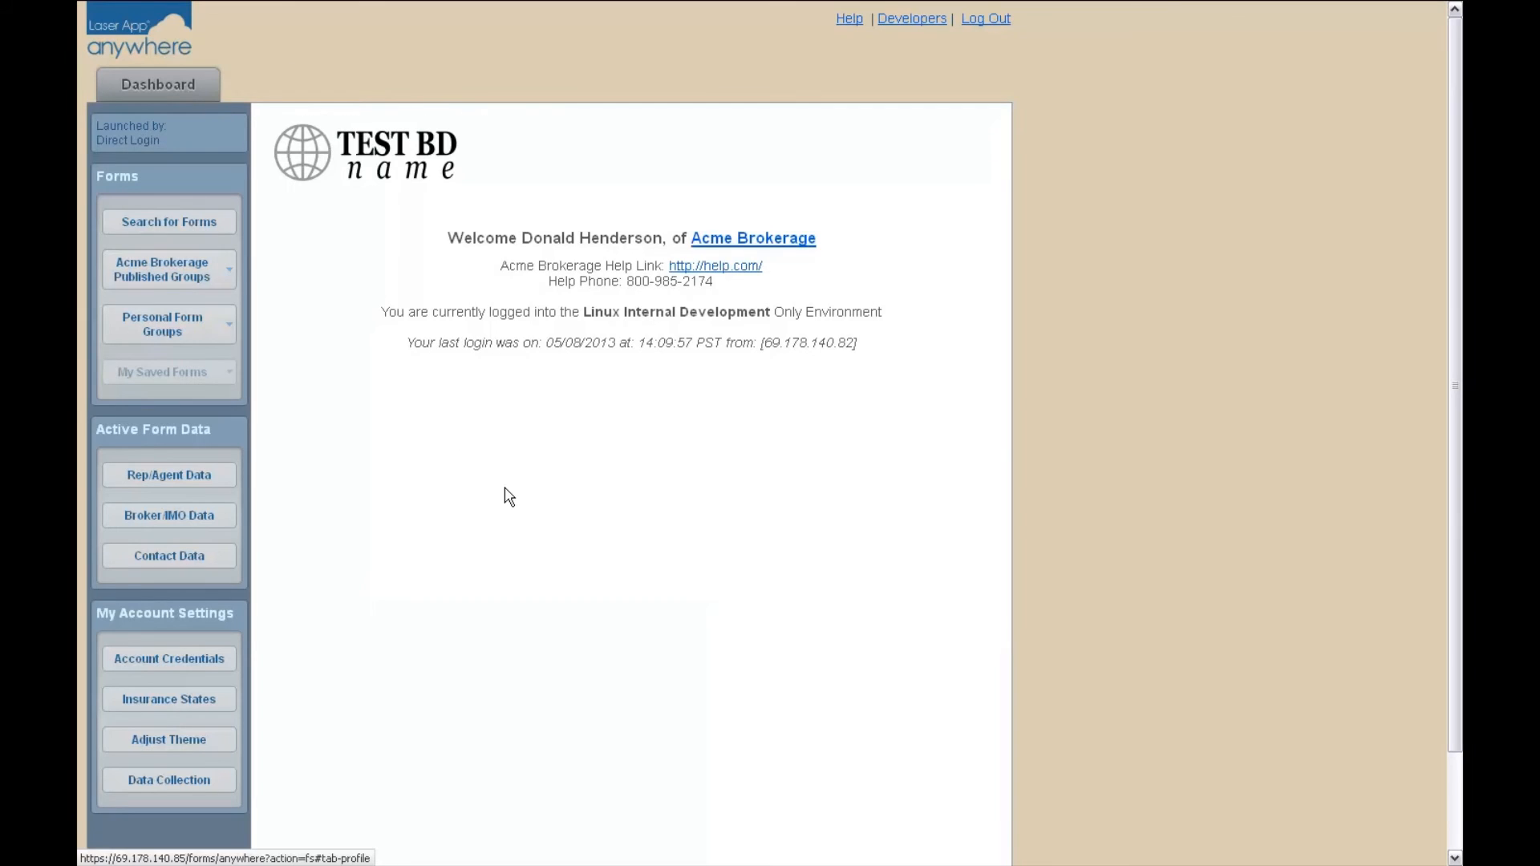
left_click(219, 332)
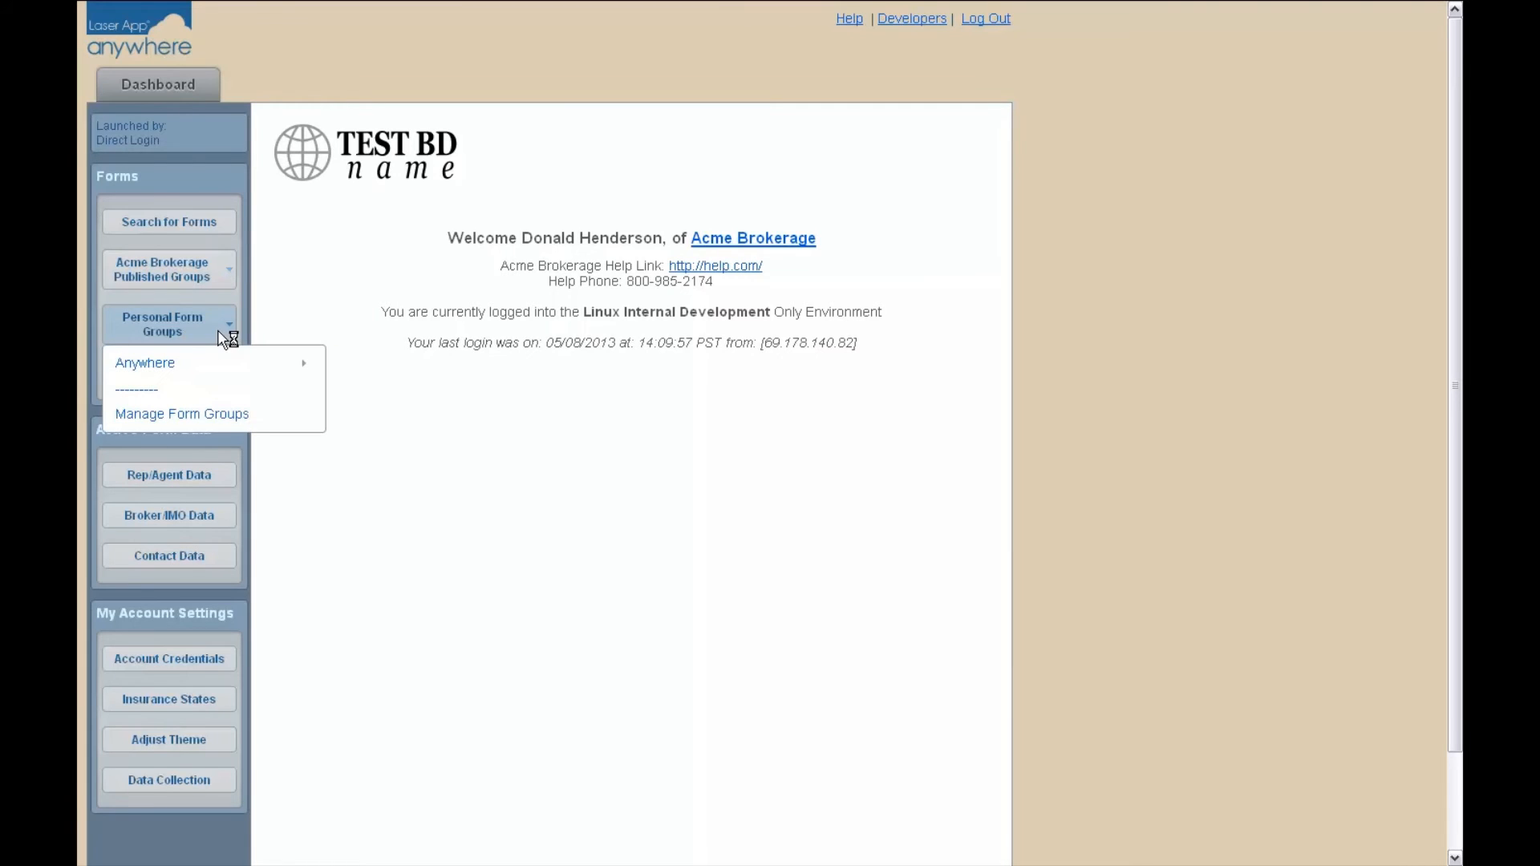
mouse_move(230, 363)
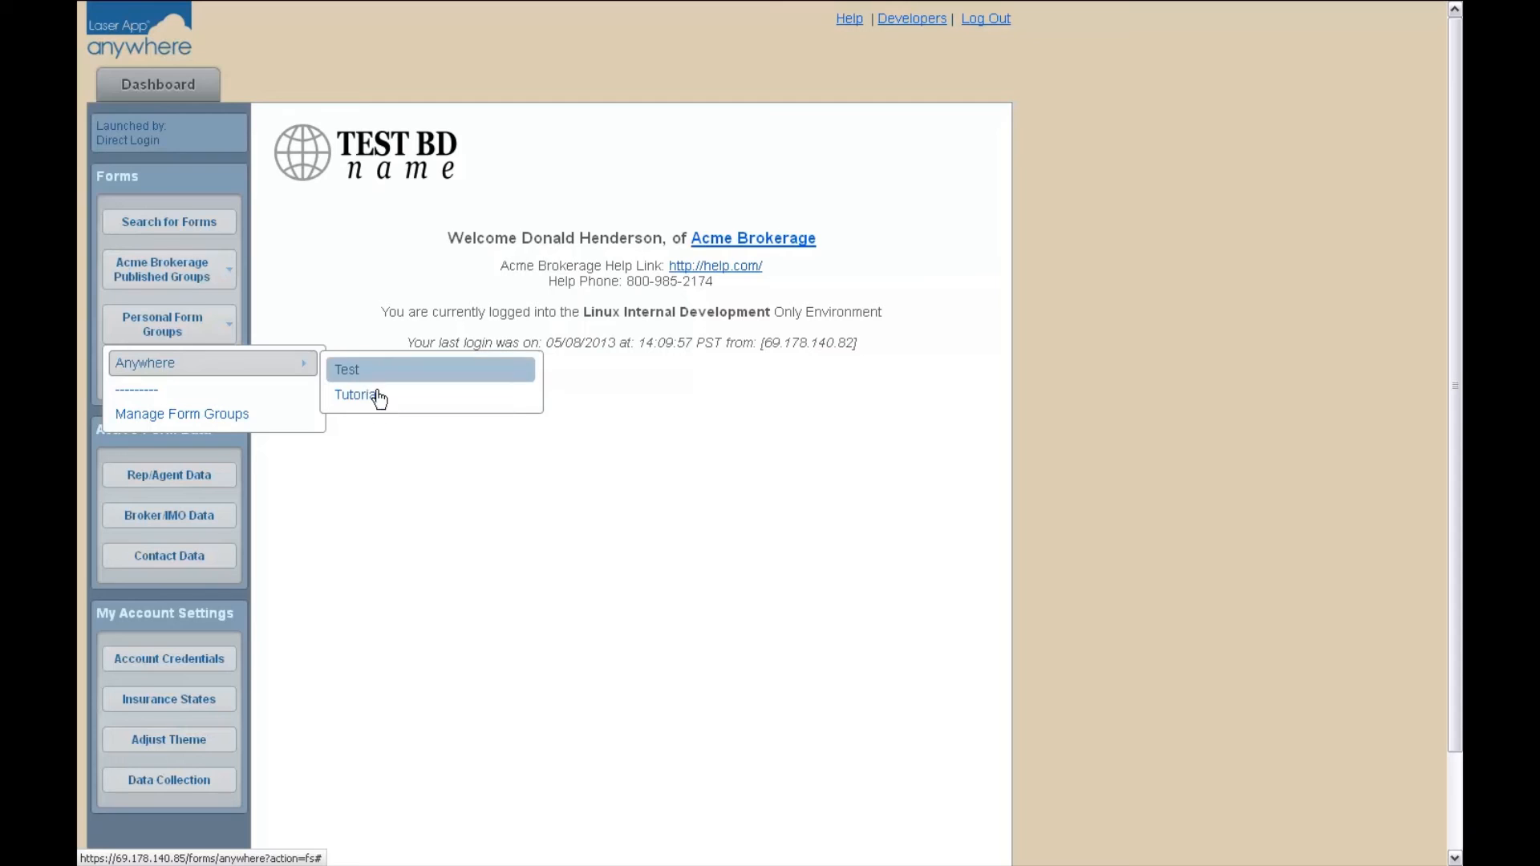
mouse_move(382, 405)
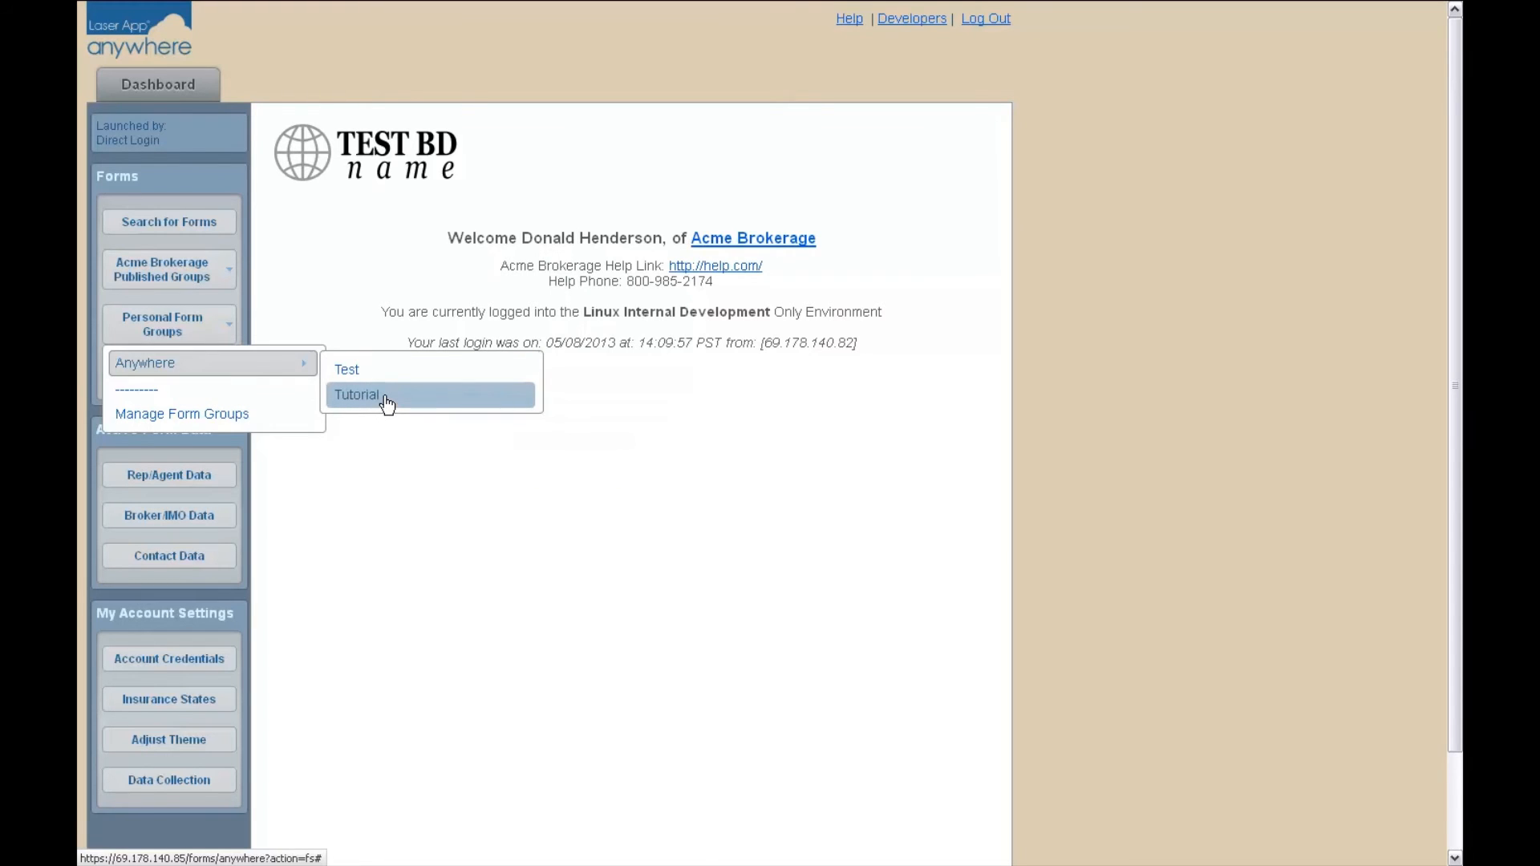
left_click(388, 399)
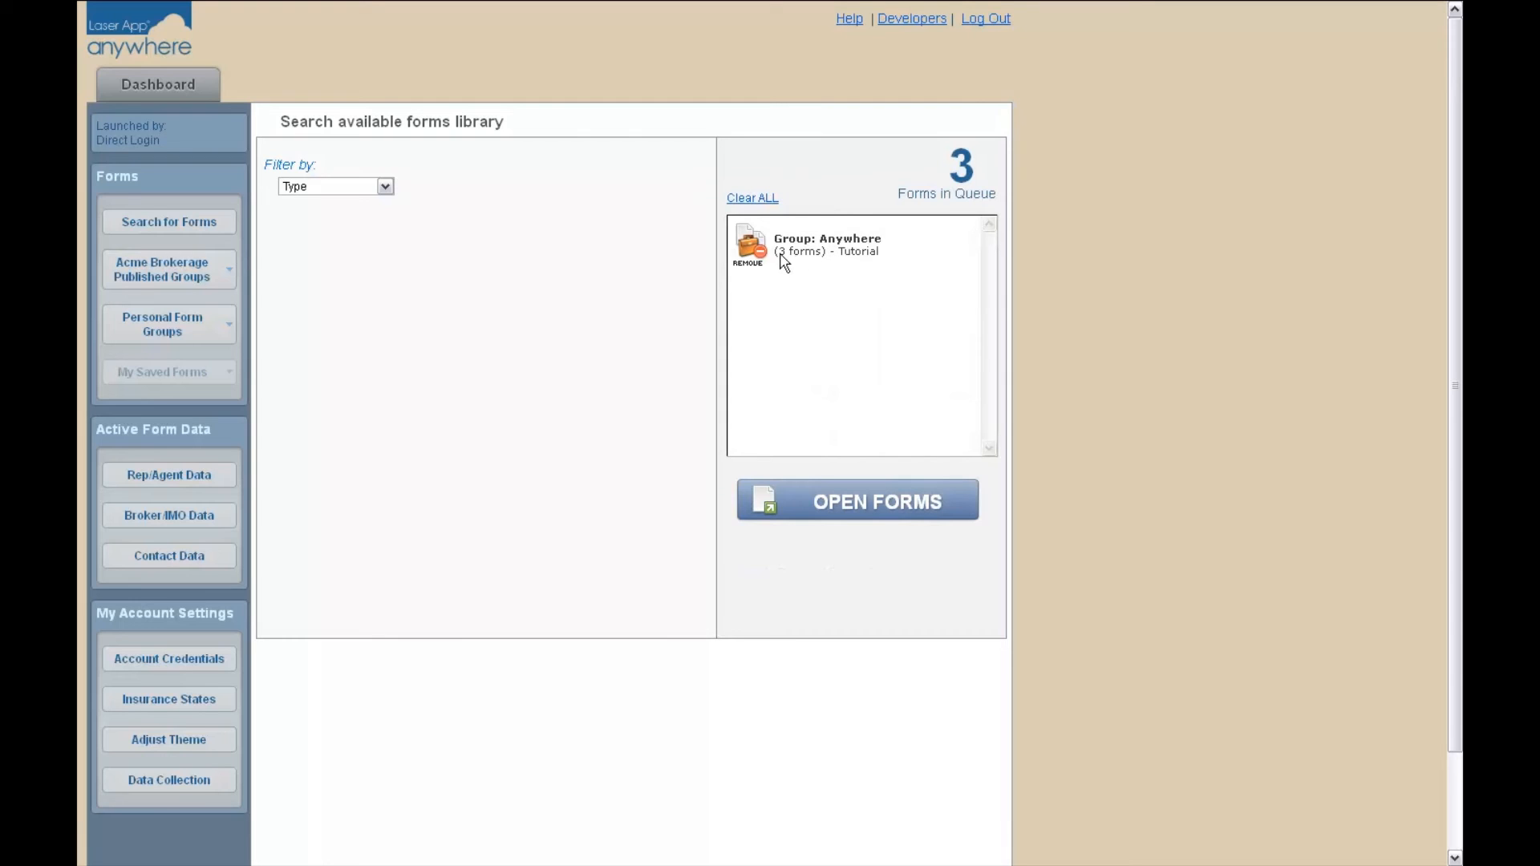
left_click(868, 505)
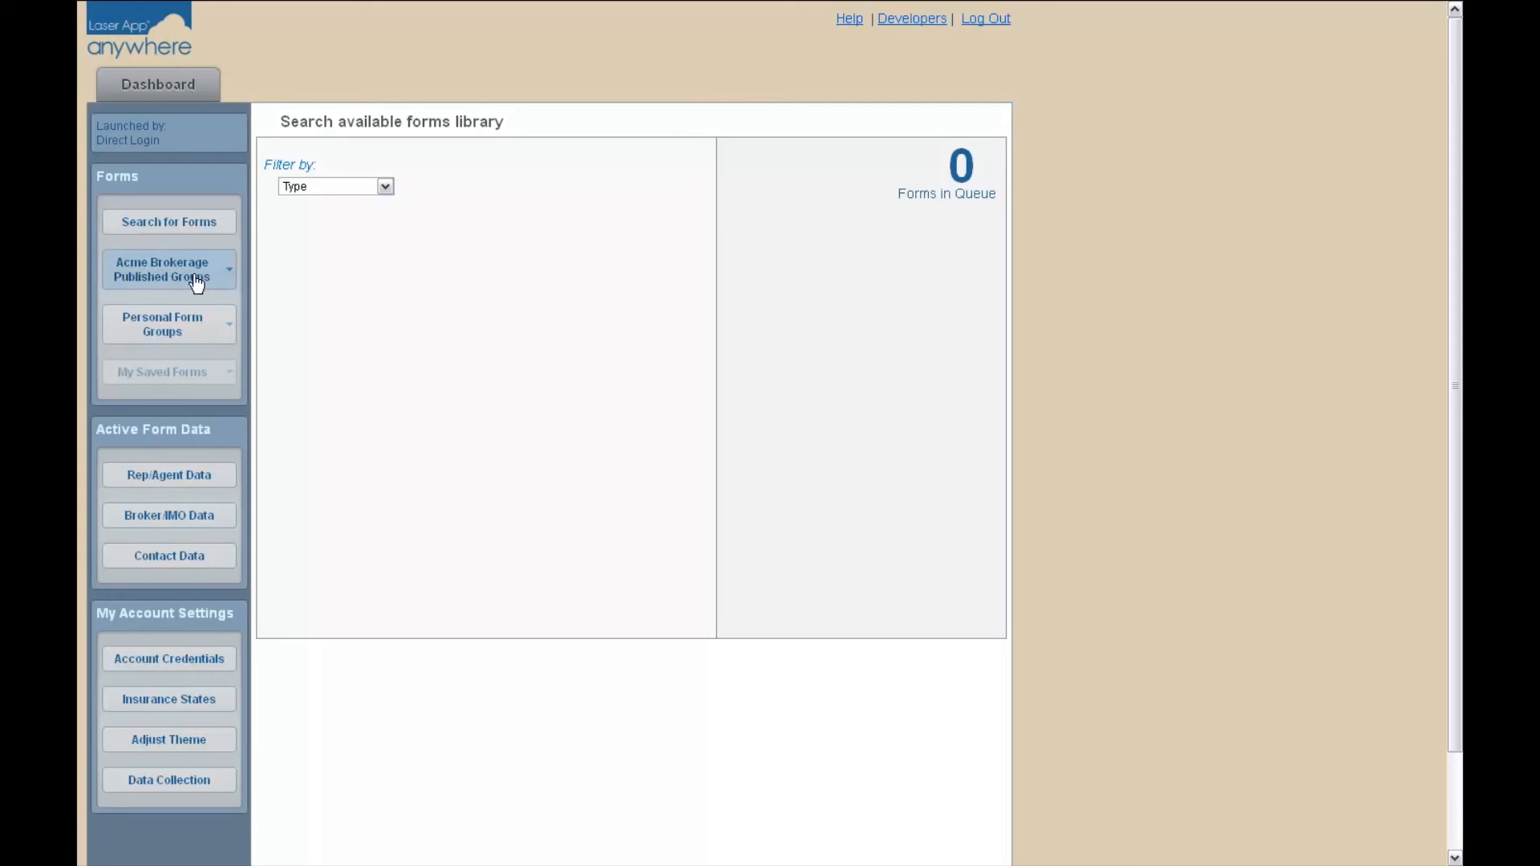
Step: Browse the form groups under the Laser App category of the Acme Brokerage published groups
left_click(225, 280)
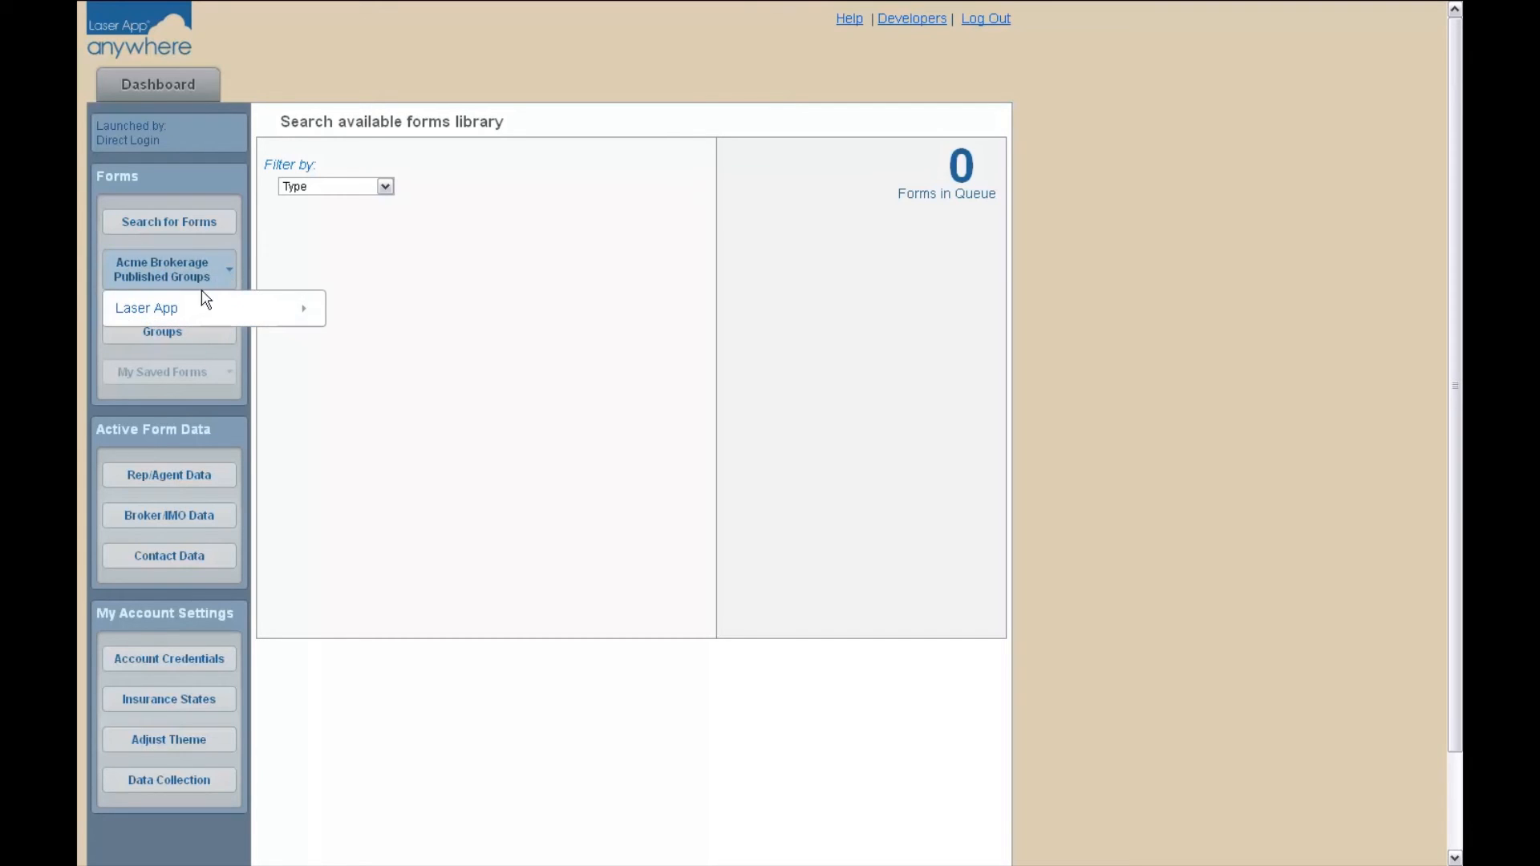
mouse_move(240, 315)
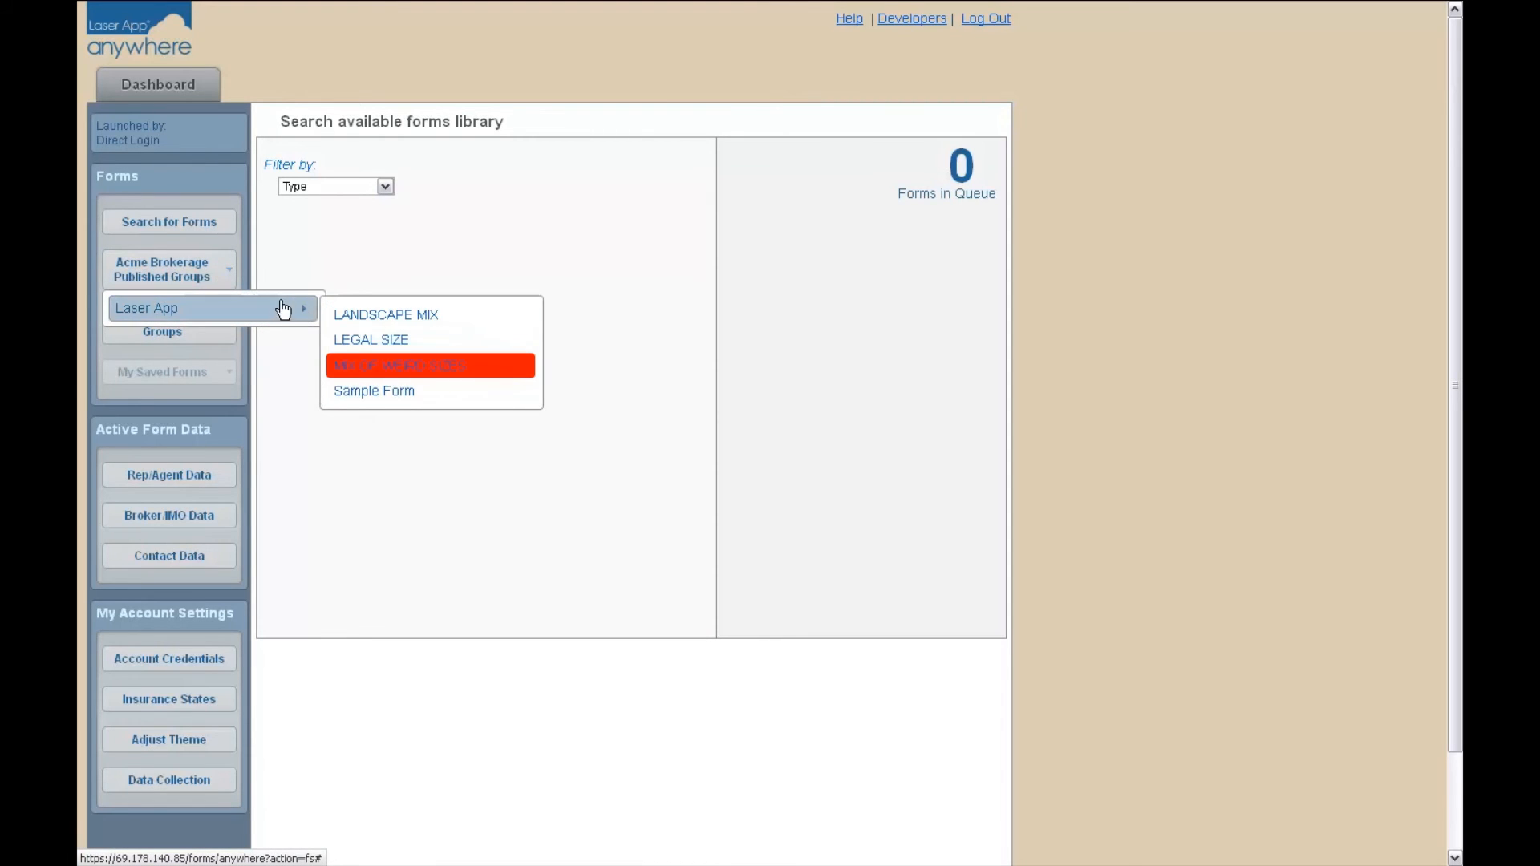
left_click(213, 276)
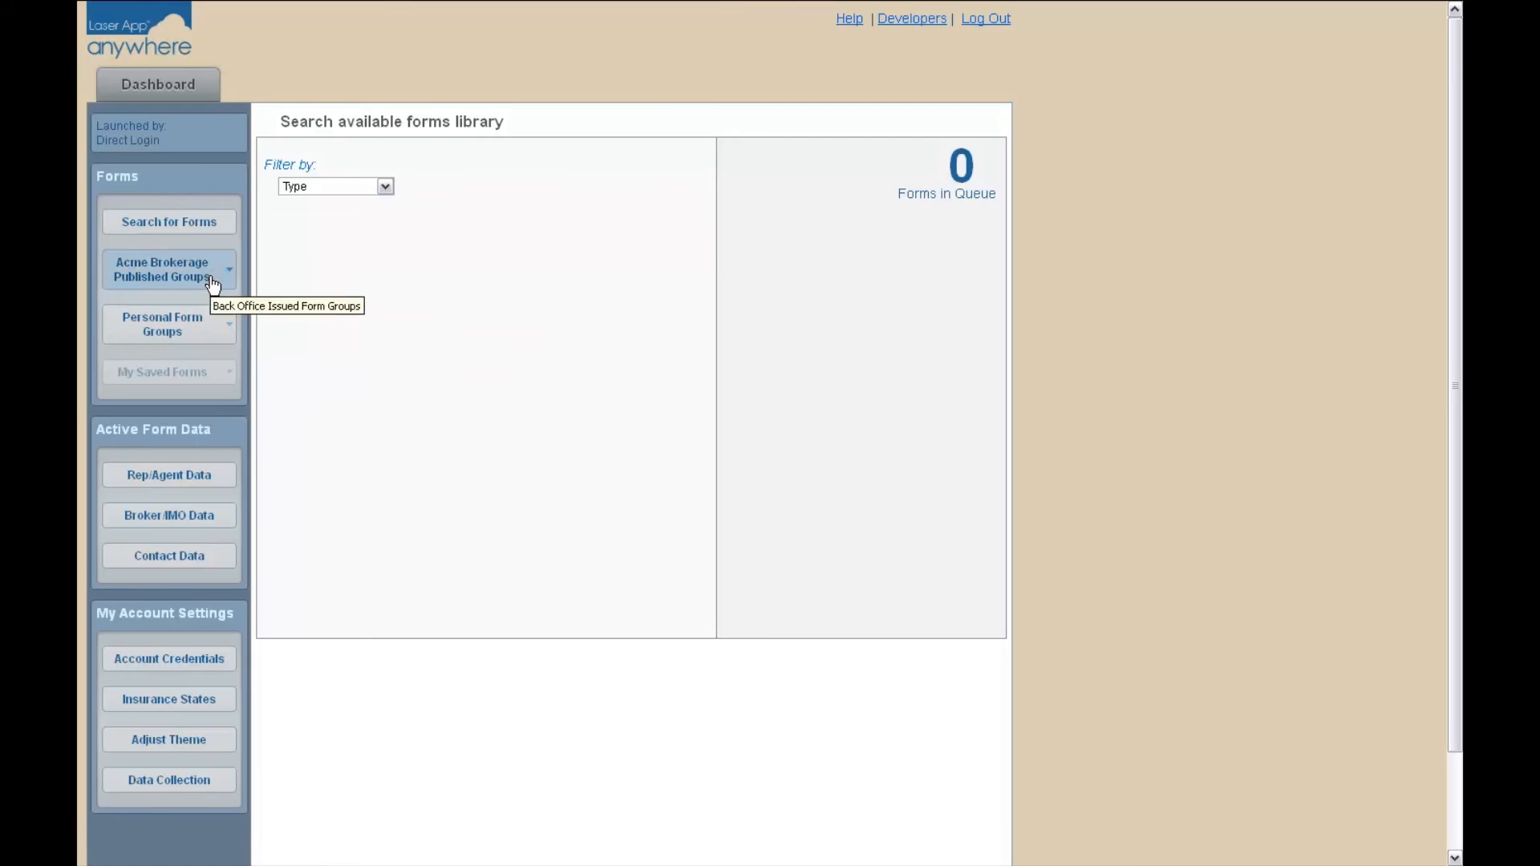
Step: Delete the Test group from the Anywhere category of the personal form groups and check the forms listed in the Tutorial group
left_click(229, 329)
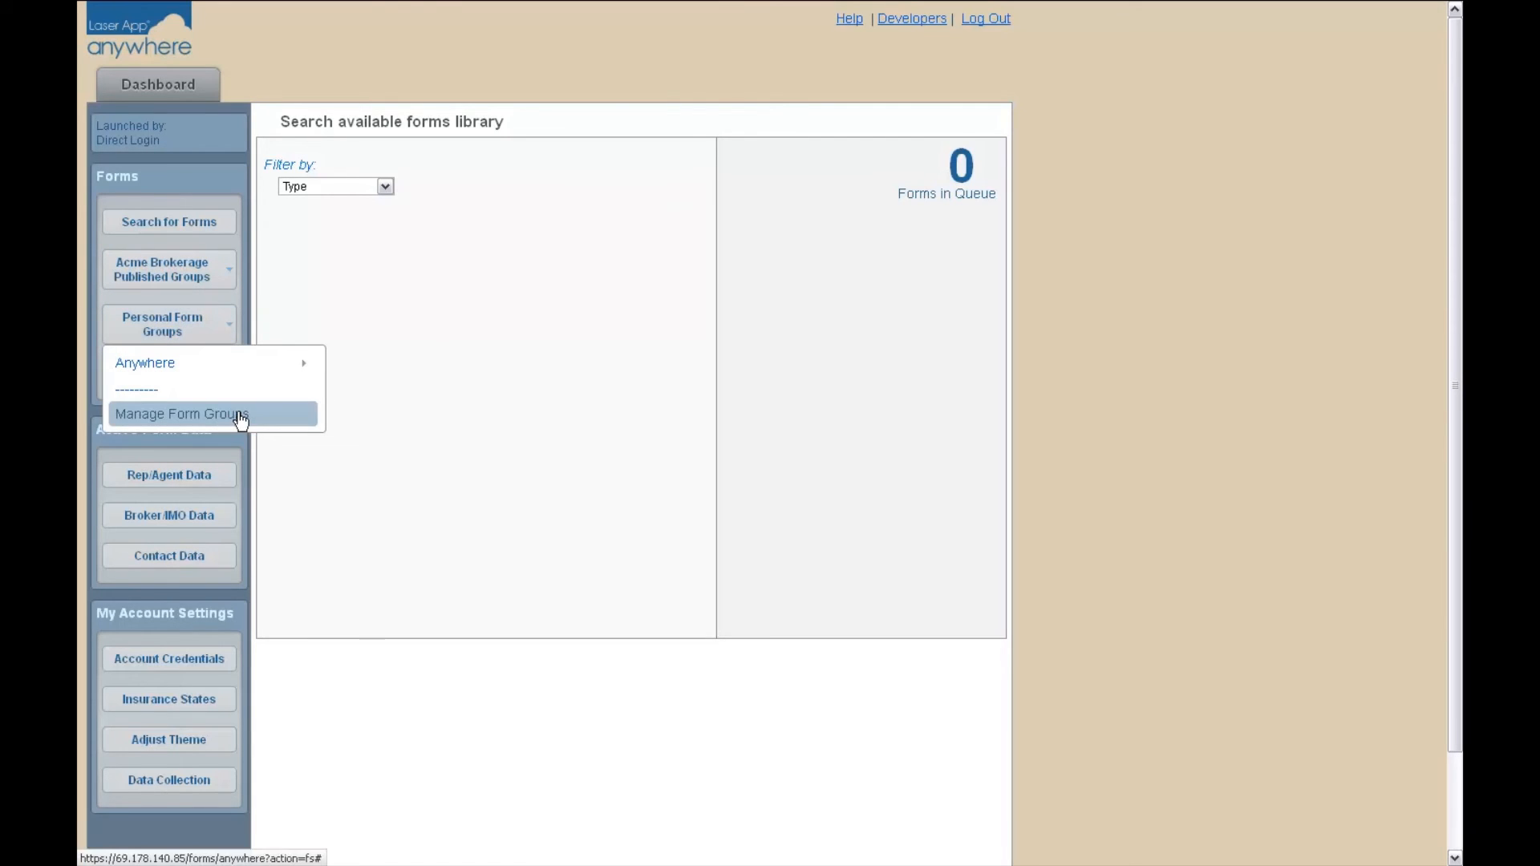
left_click(241, 415)
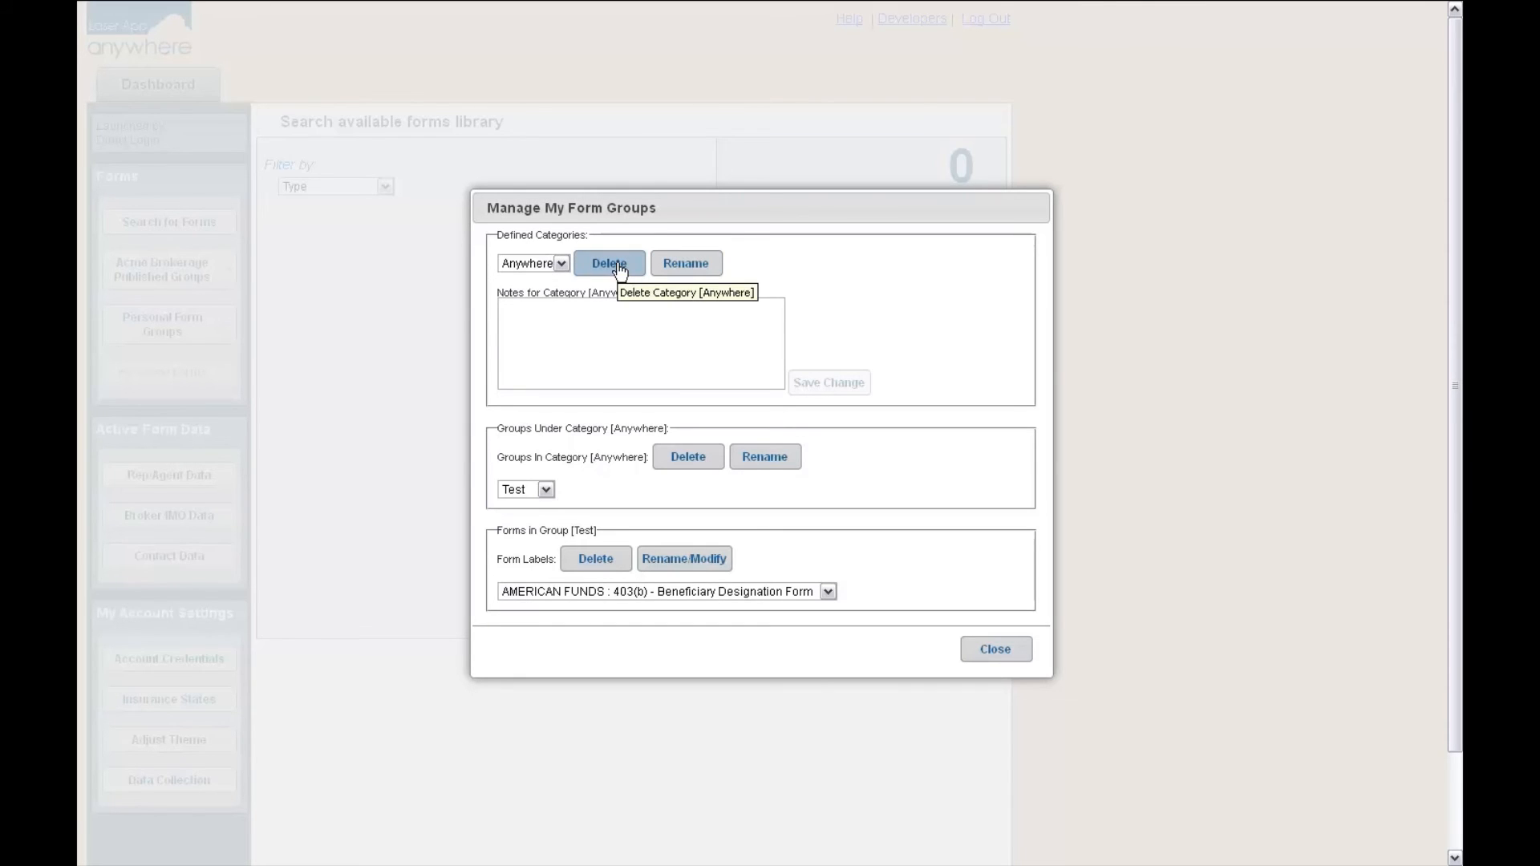
left_click(546, 491)
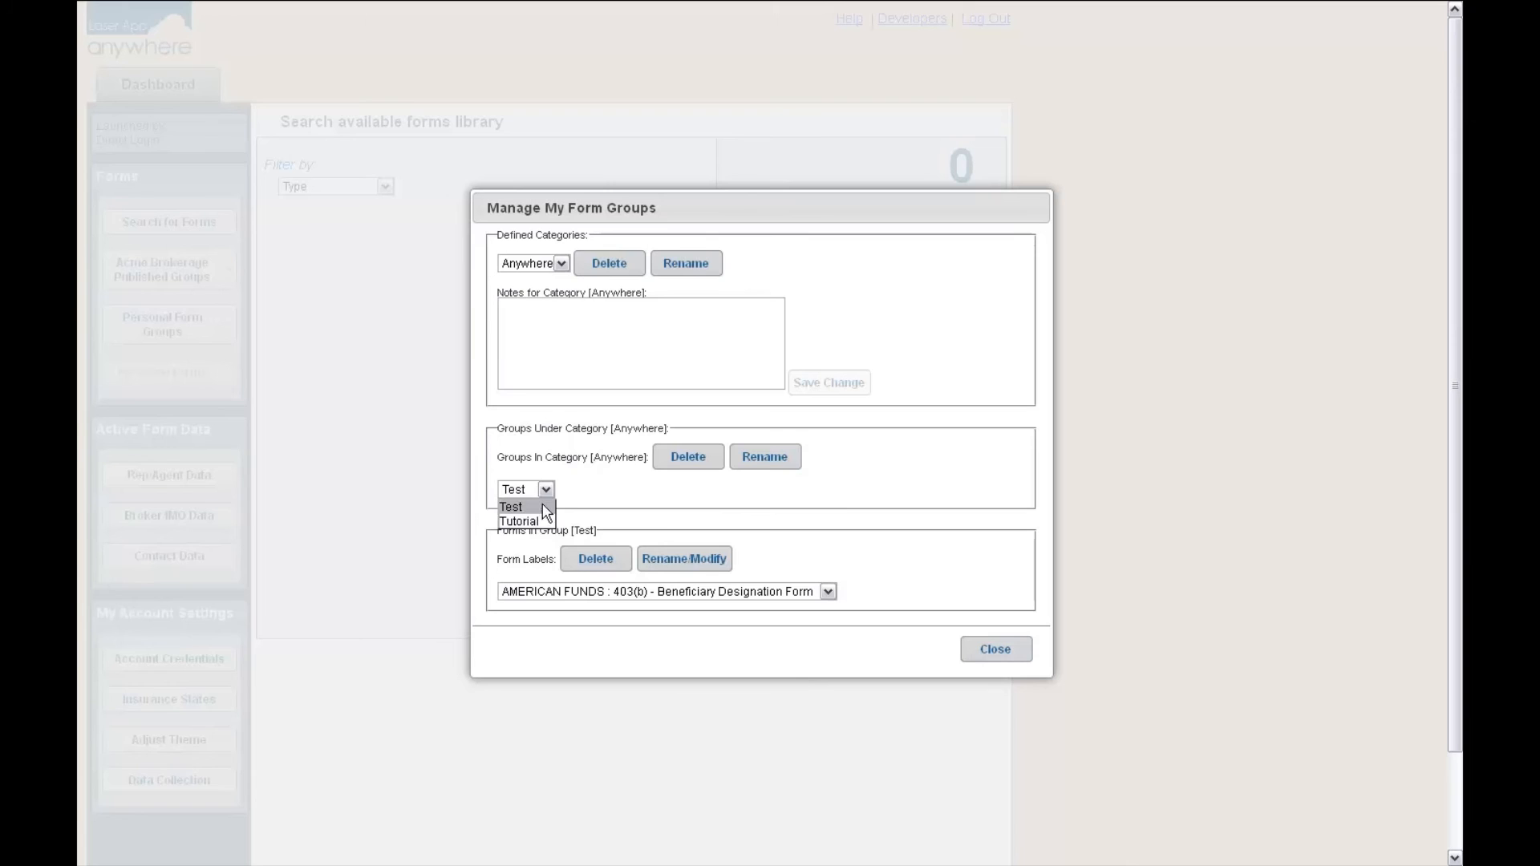
left_click(540, 507)
left_click(674, 472)
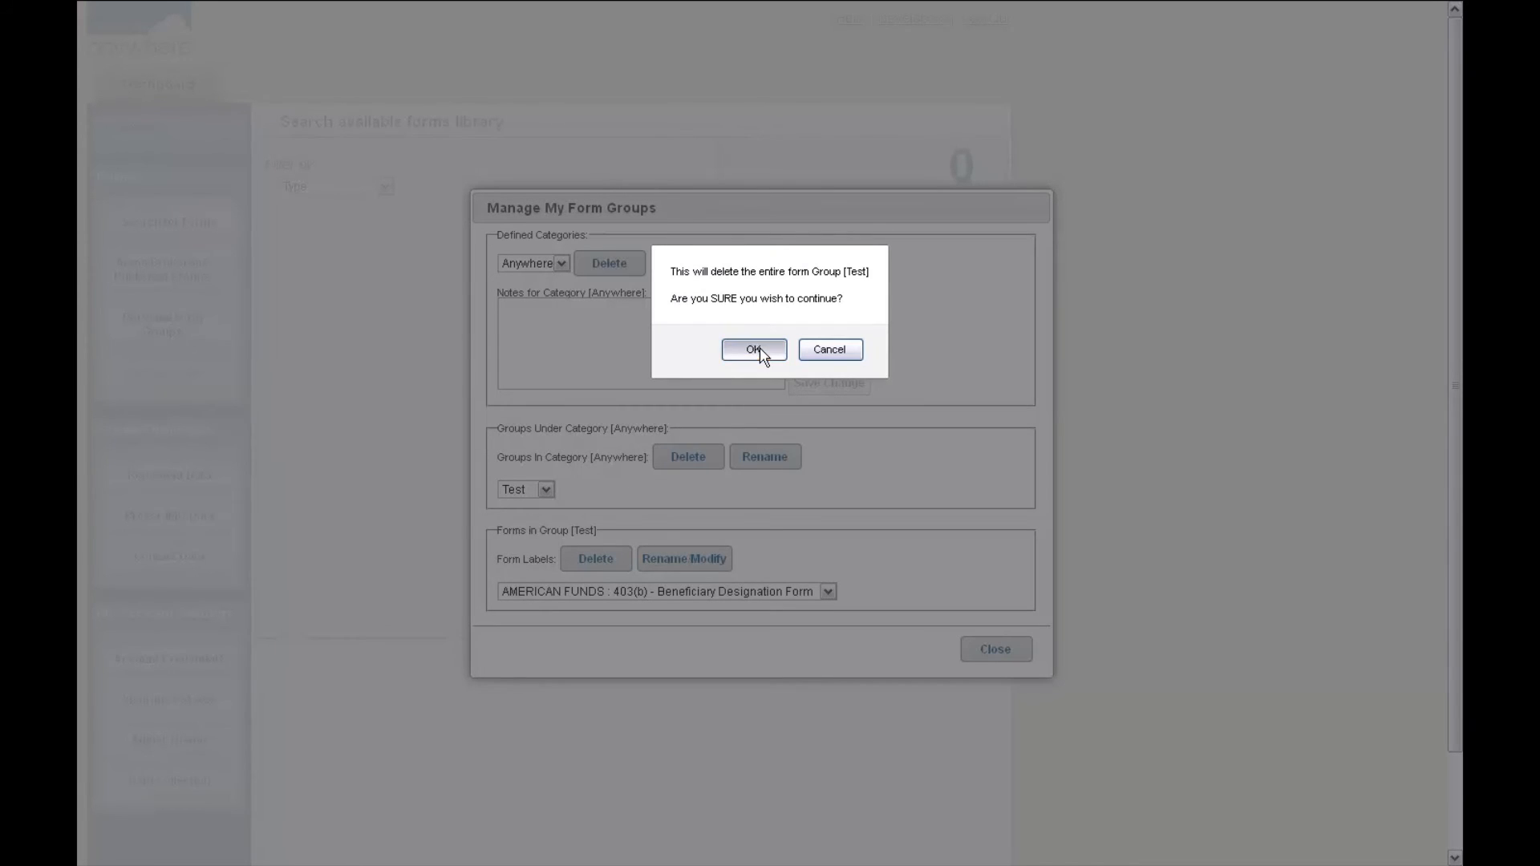
left_click(757, 349)
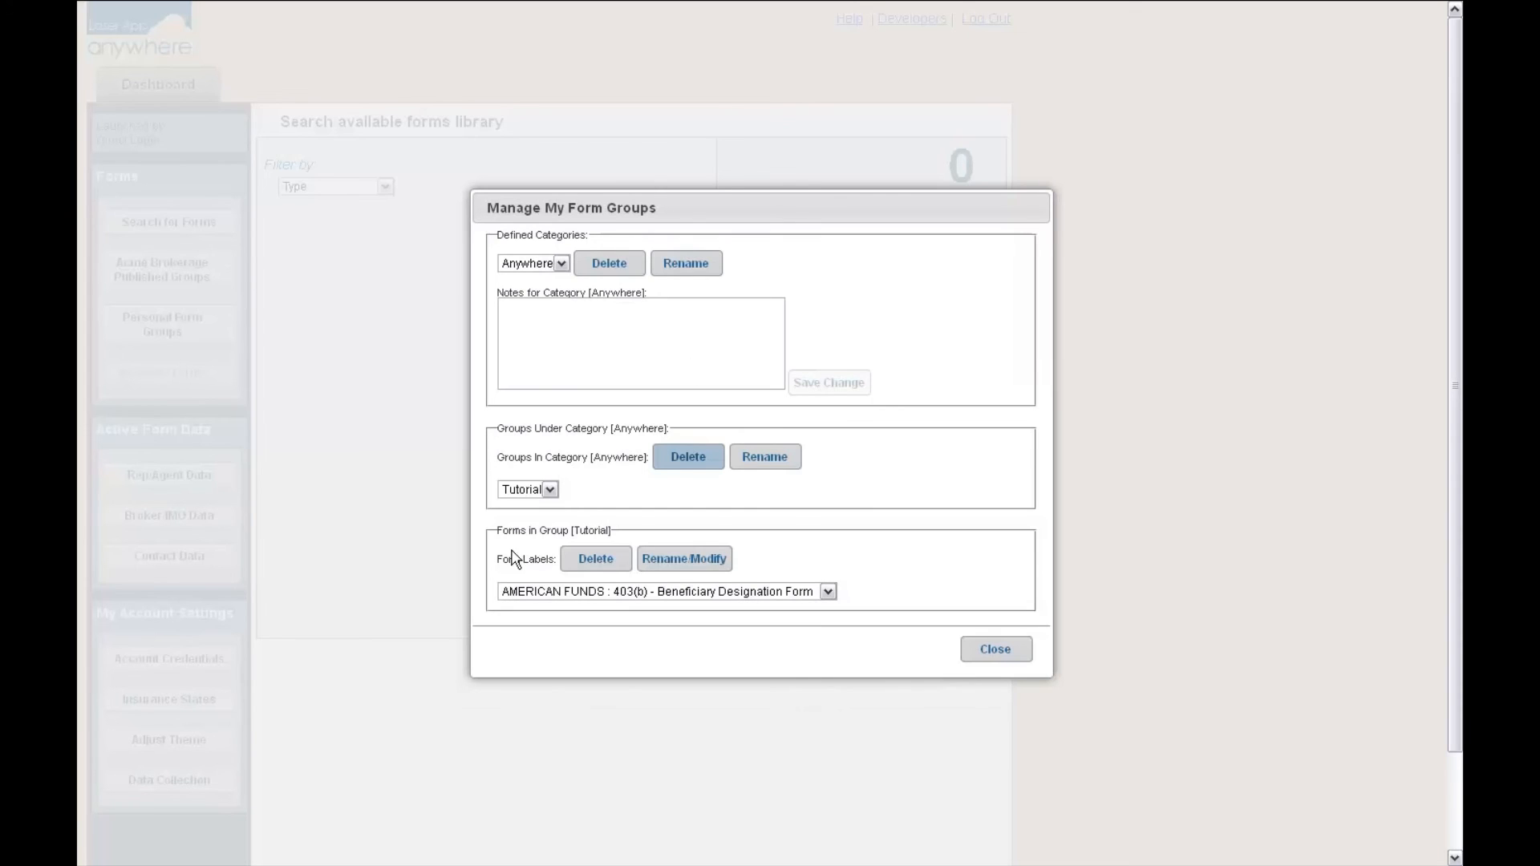
left_click(828, 592)
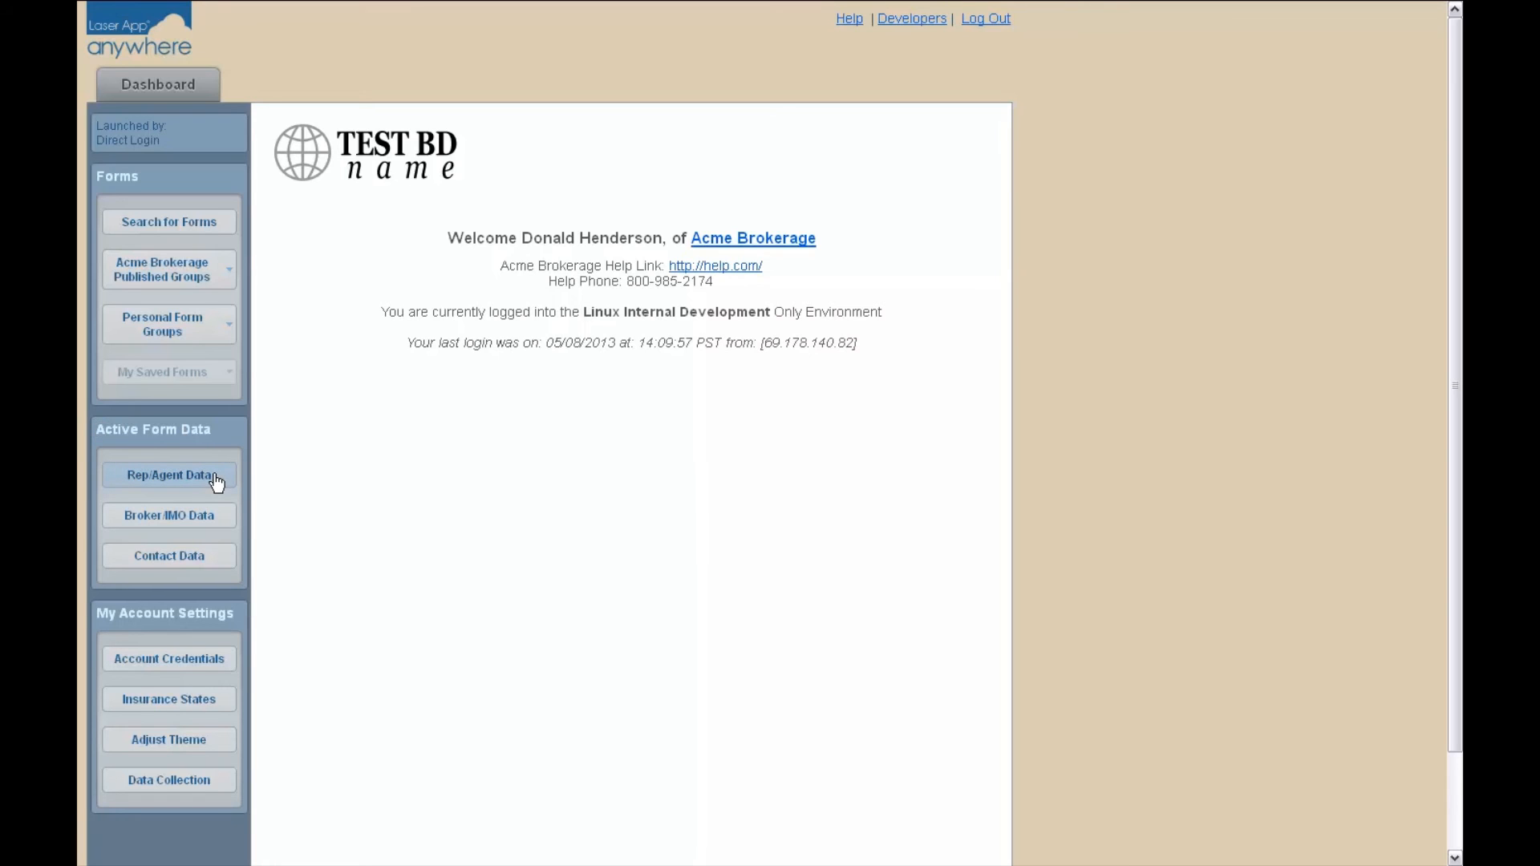
Step: Review the current rep/agent information and the current broker/IMO data used to prefill forms
left_click(181, 483)
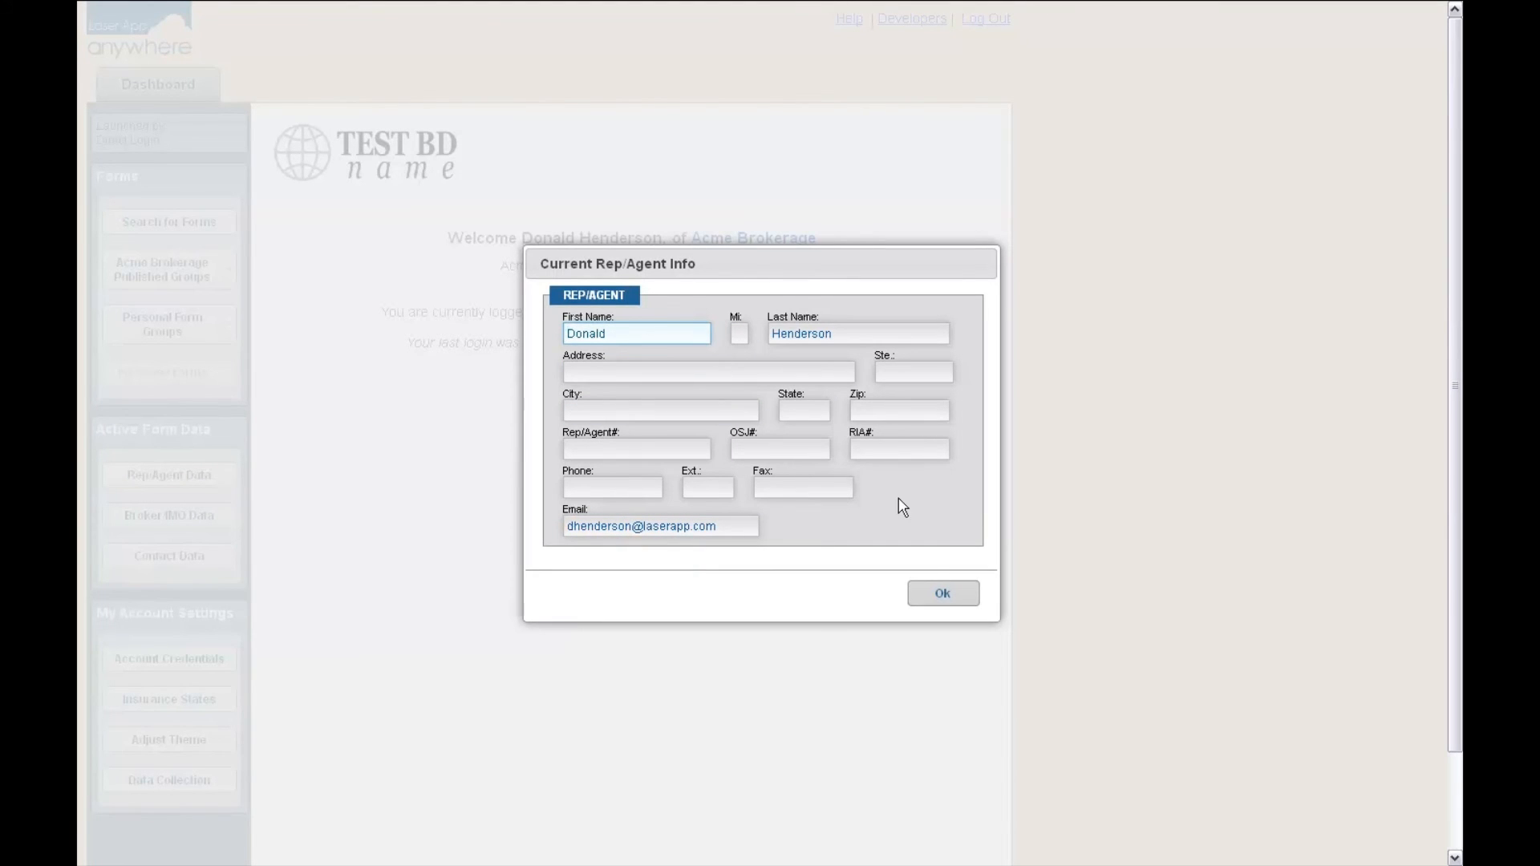
left_click(952, 600)
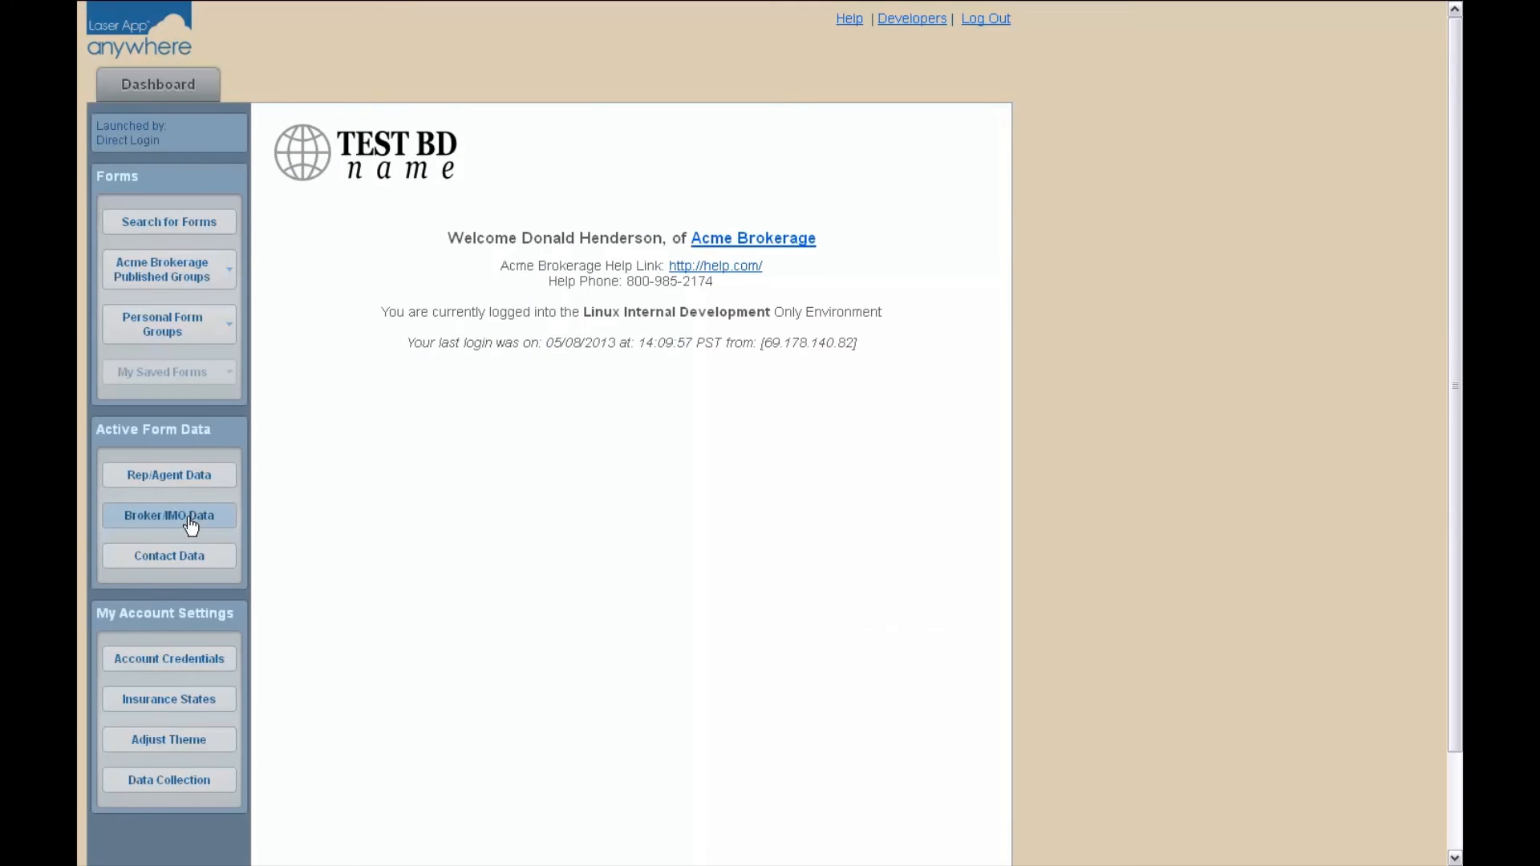
left_click(191, 526)
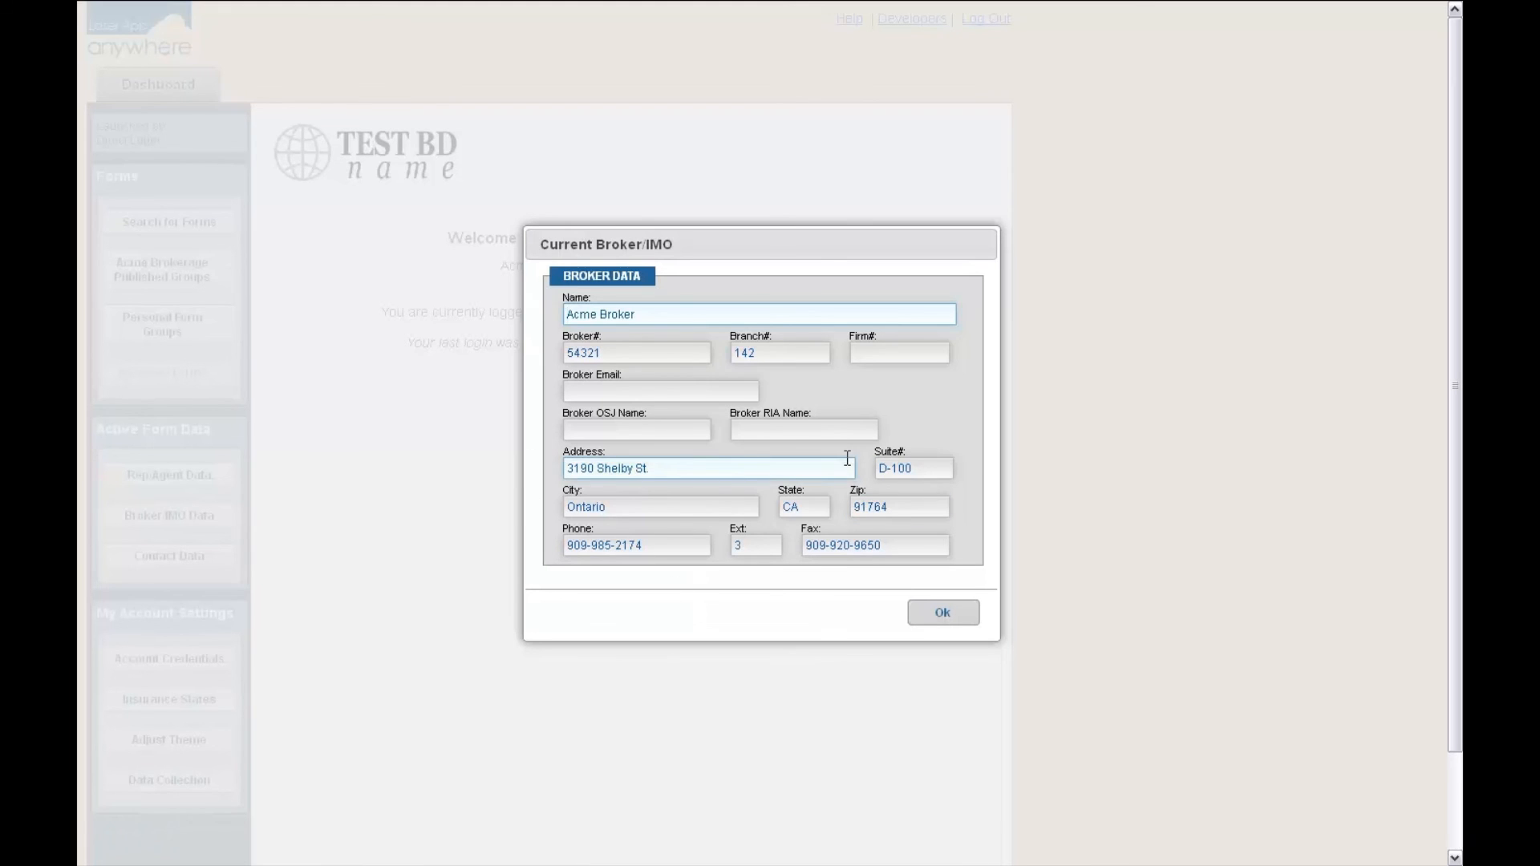
left_click(943, 614)
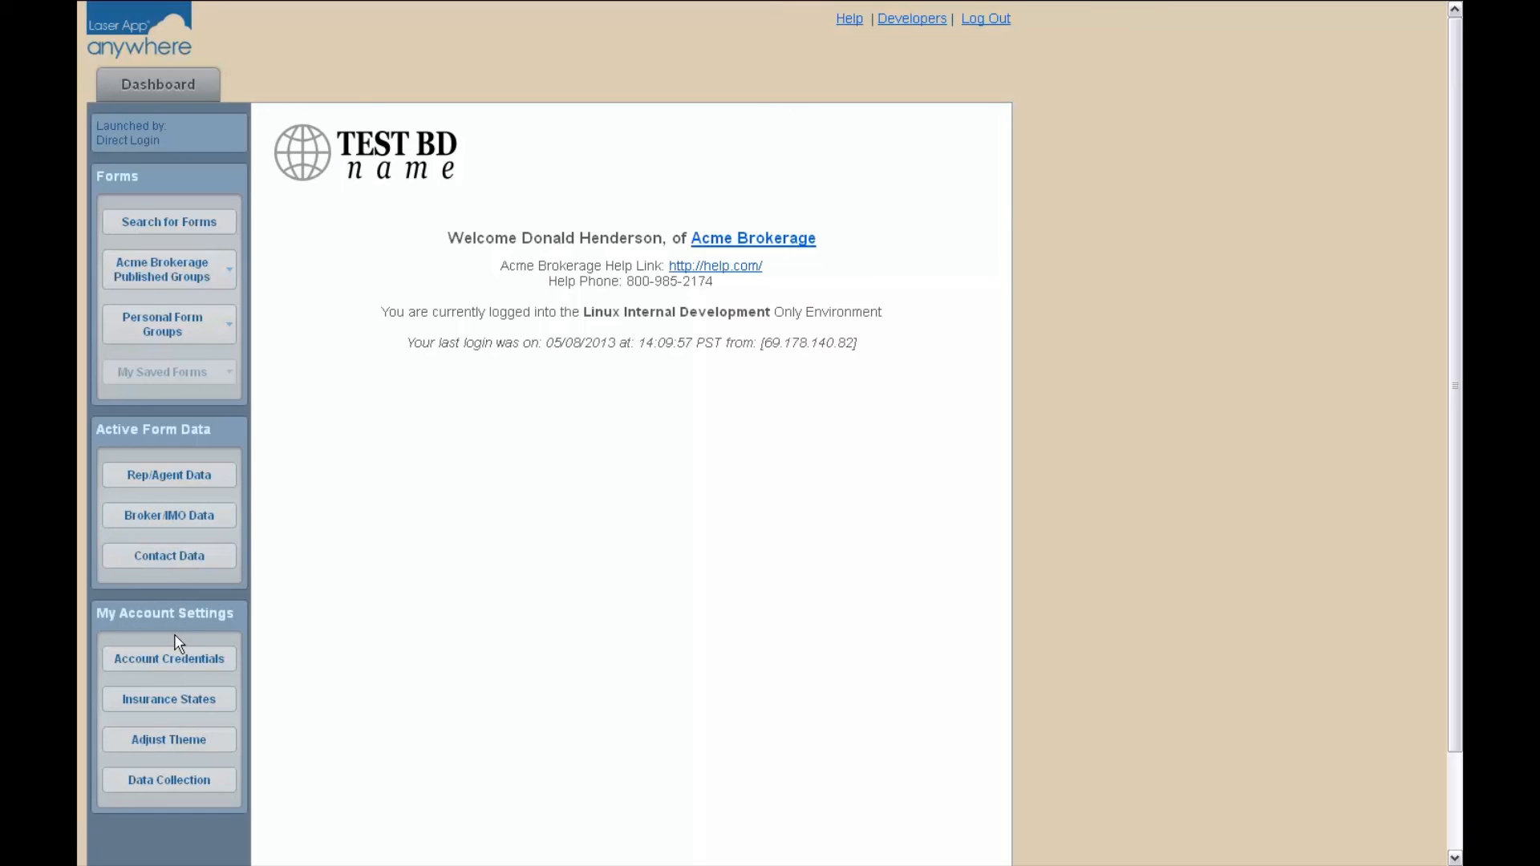
Step: Review the account credential settings for password, email login, security question and remote signing
left_click(193, 673)
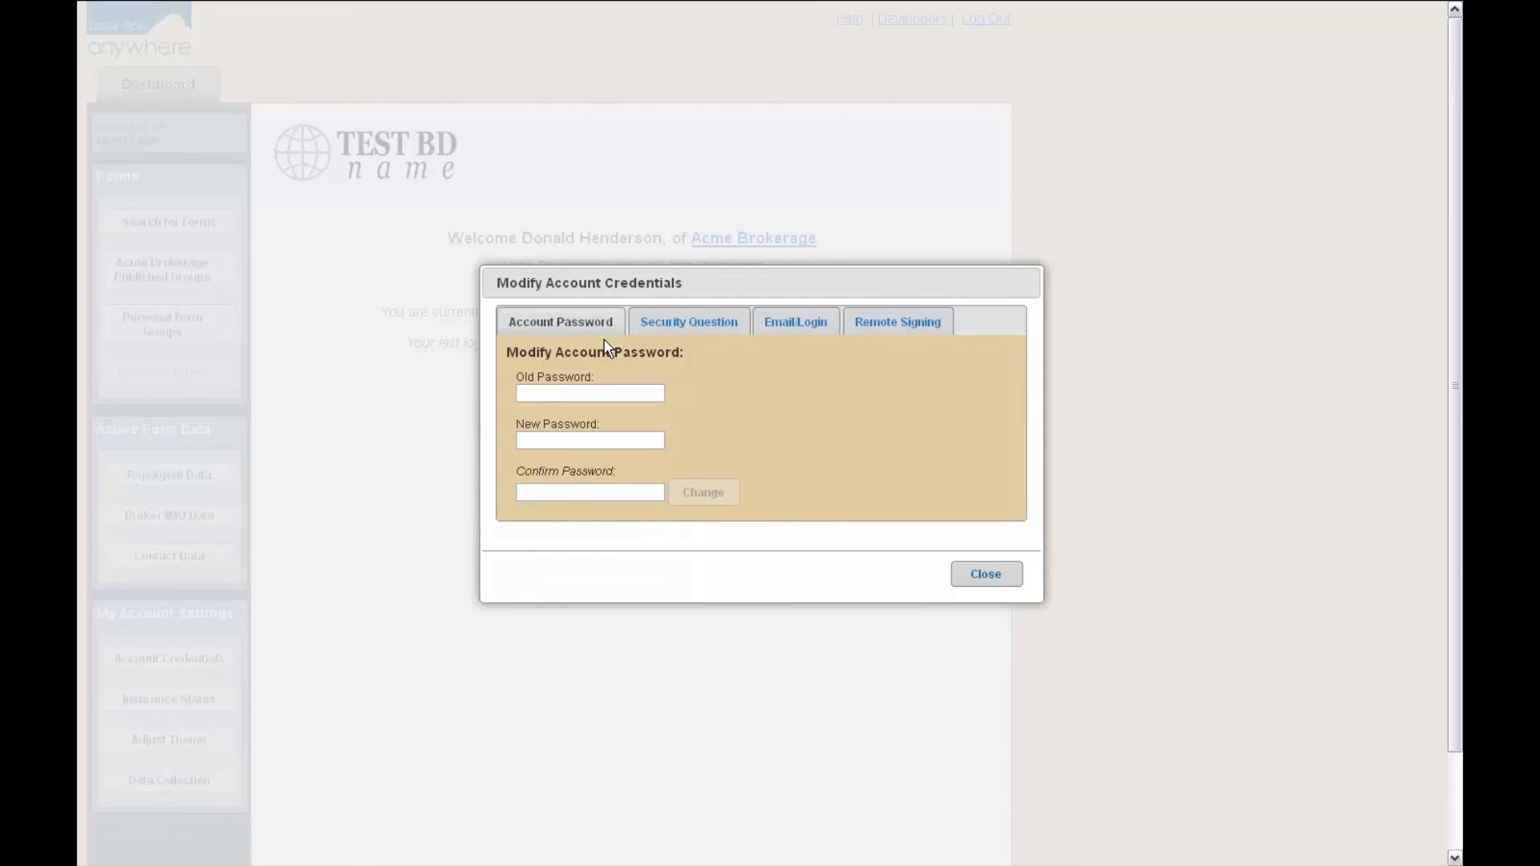
left_click(784, 329)
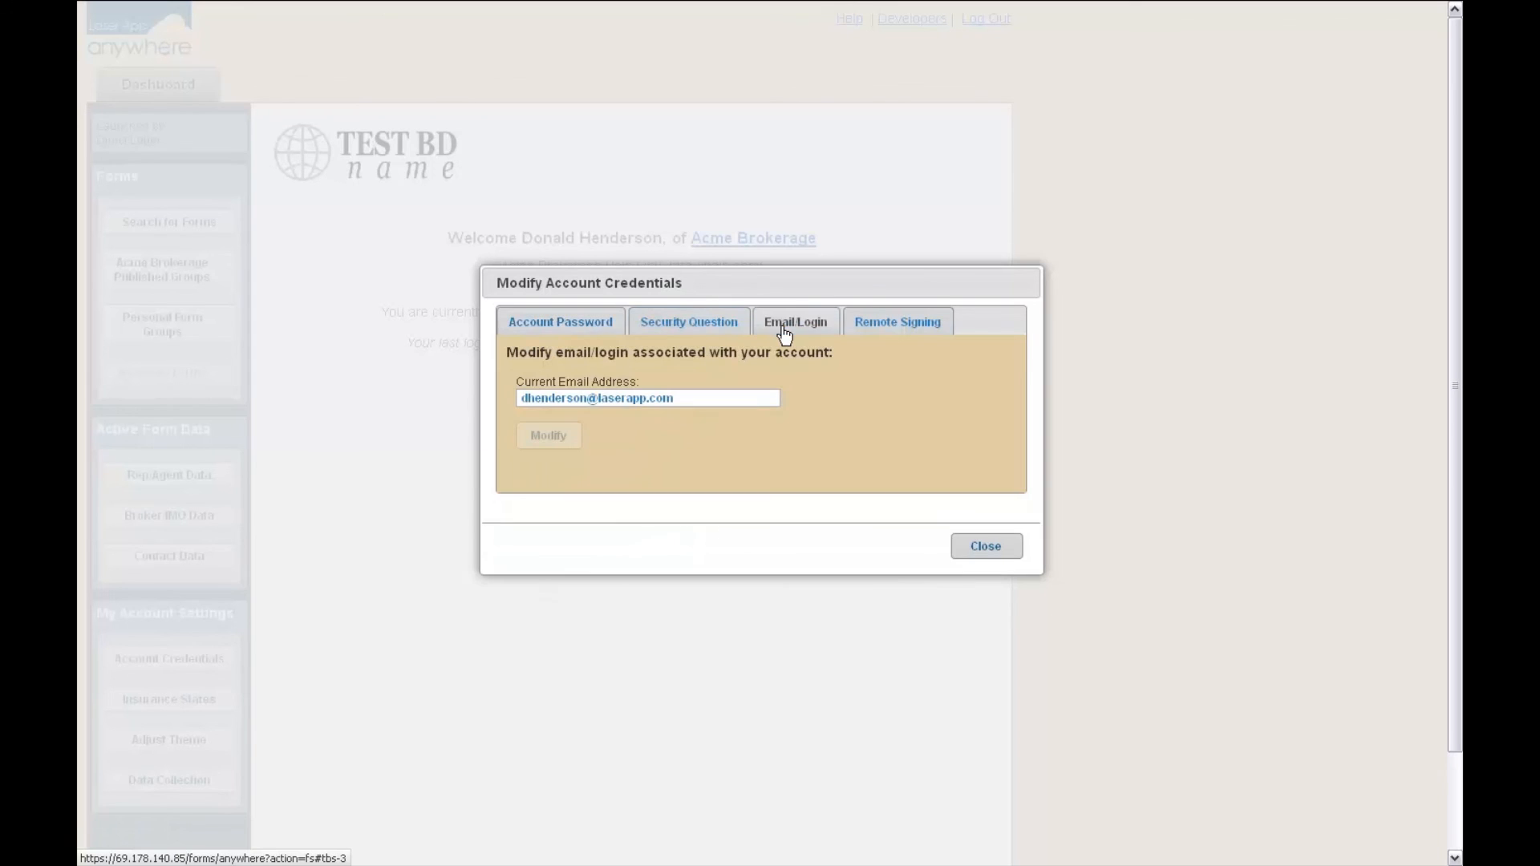
left_click(730, 329)
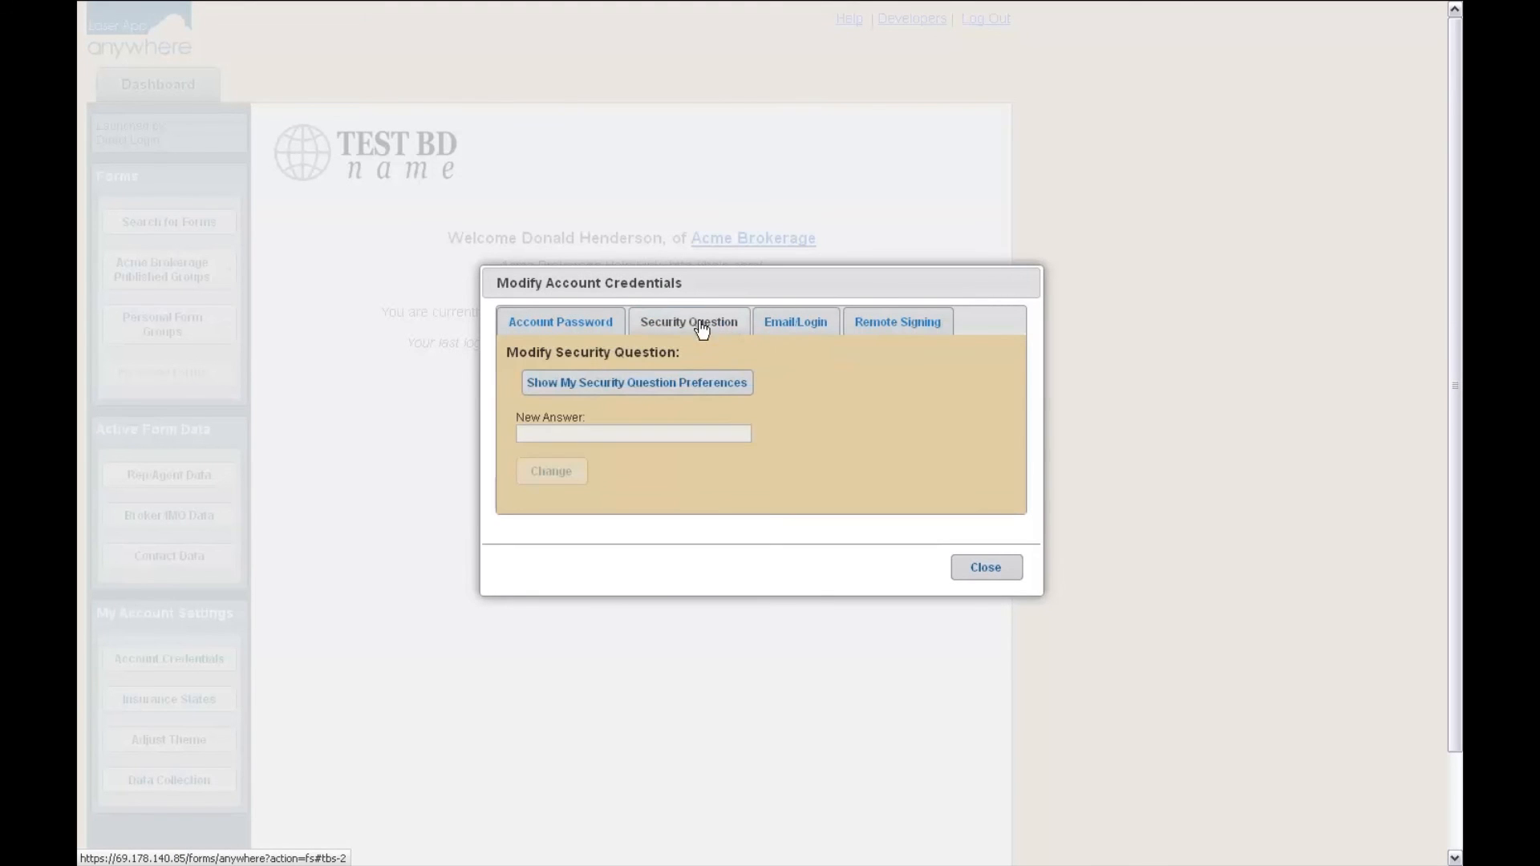
left_click(894, 335)
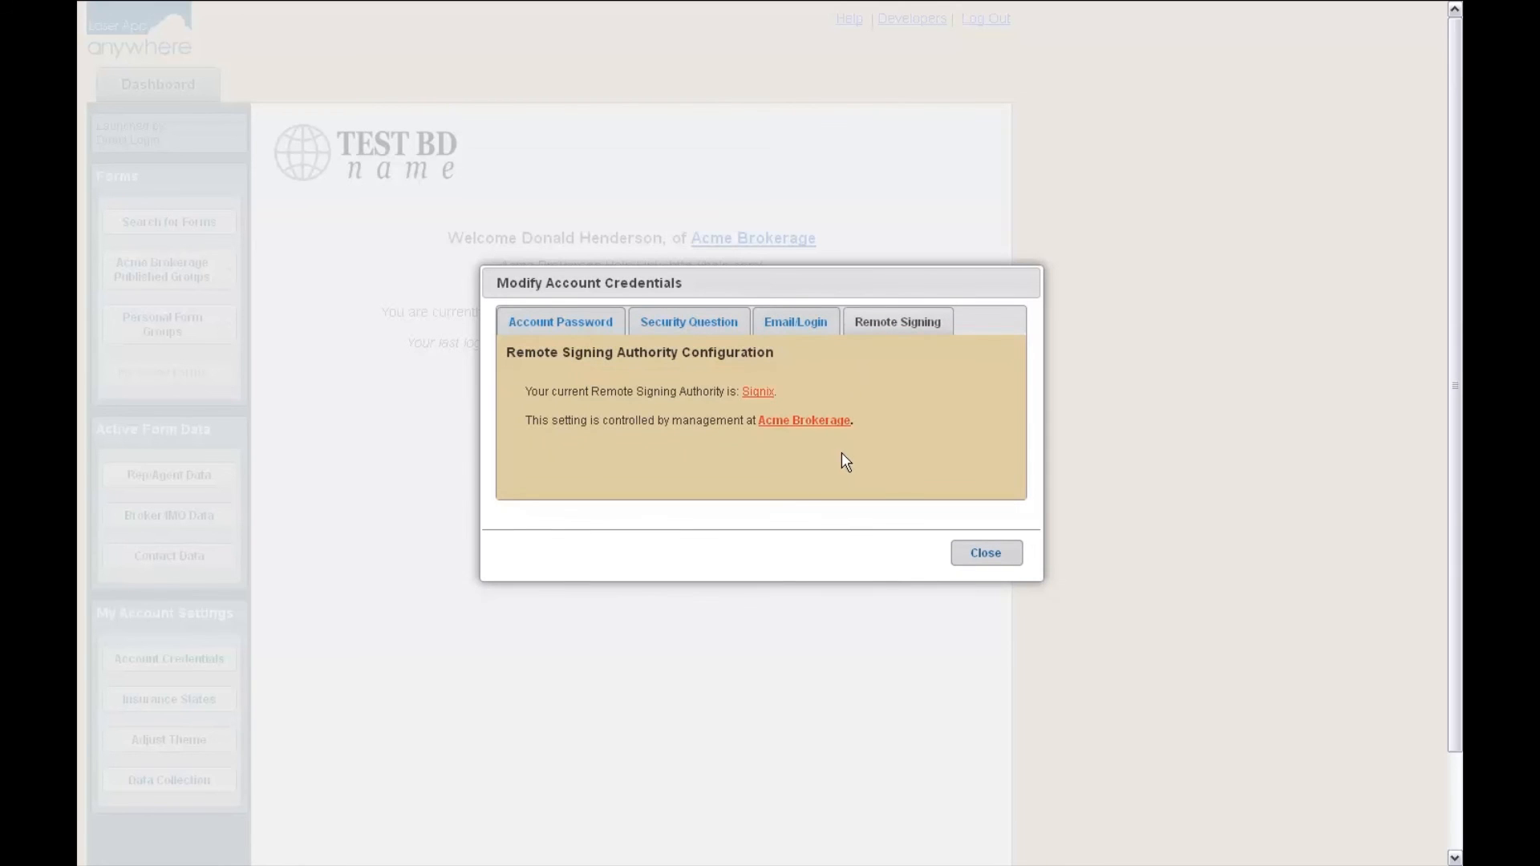
left_click(985, 554)
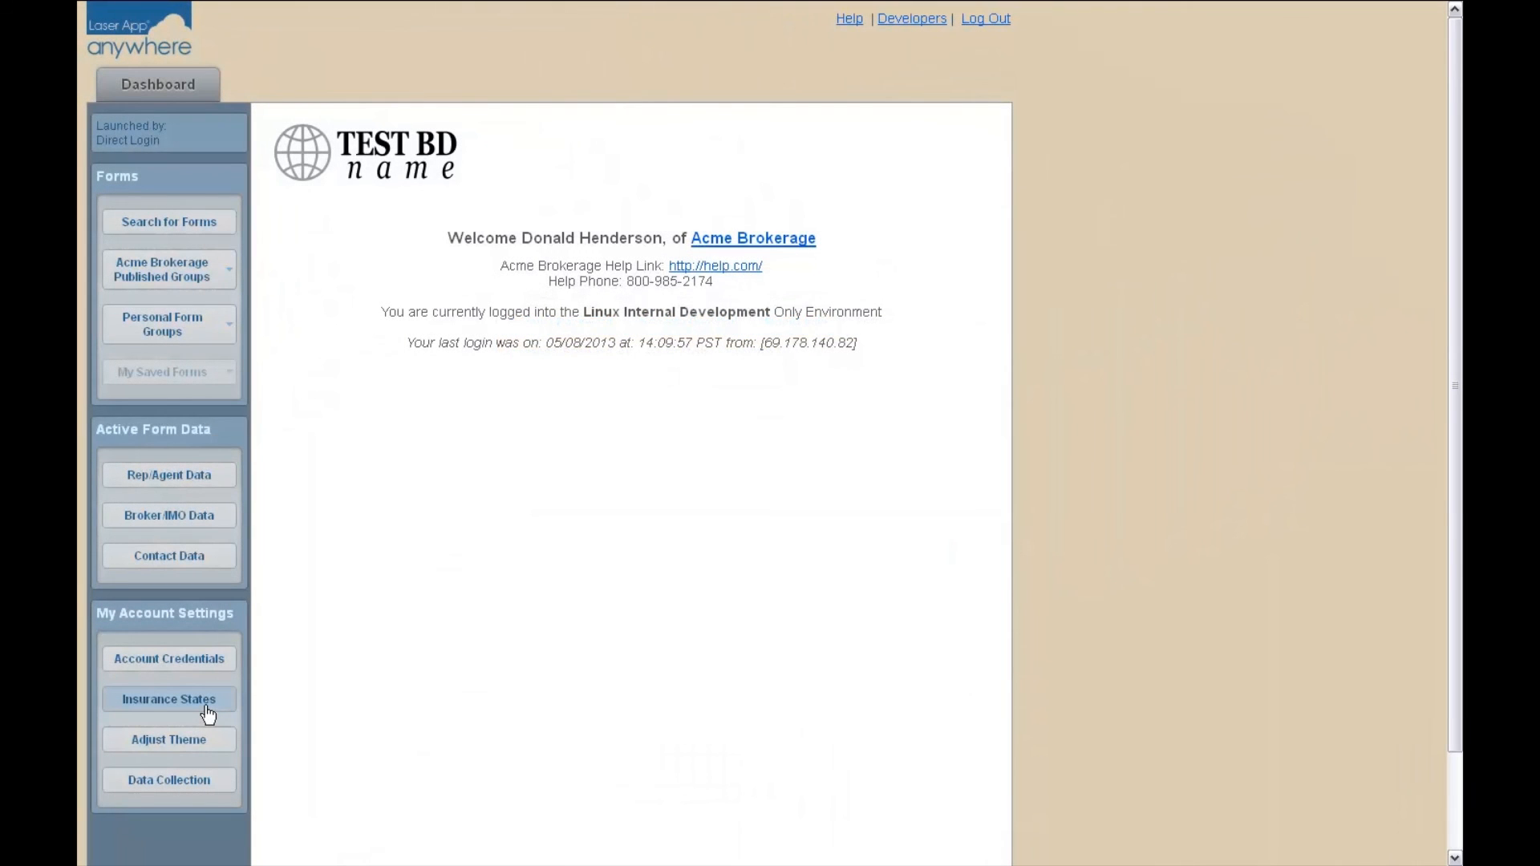
Step: Set the licensed insurance states to Arkansas, Colorado, Delaware and Florida, and save the update
left_click(208, 712)
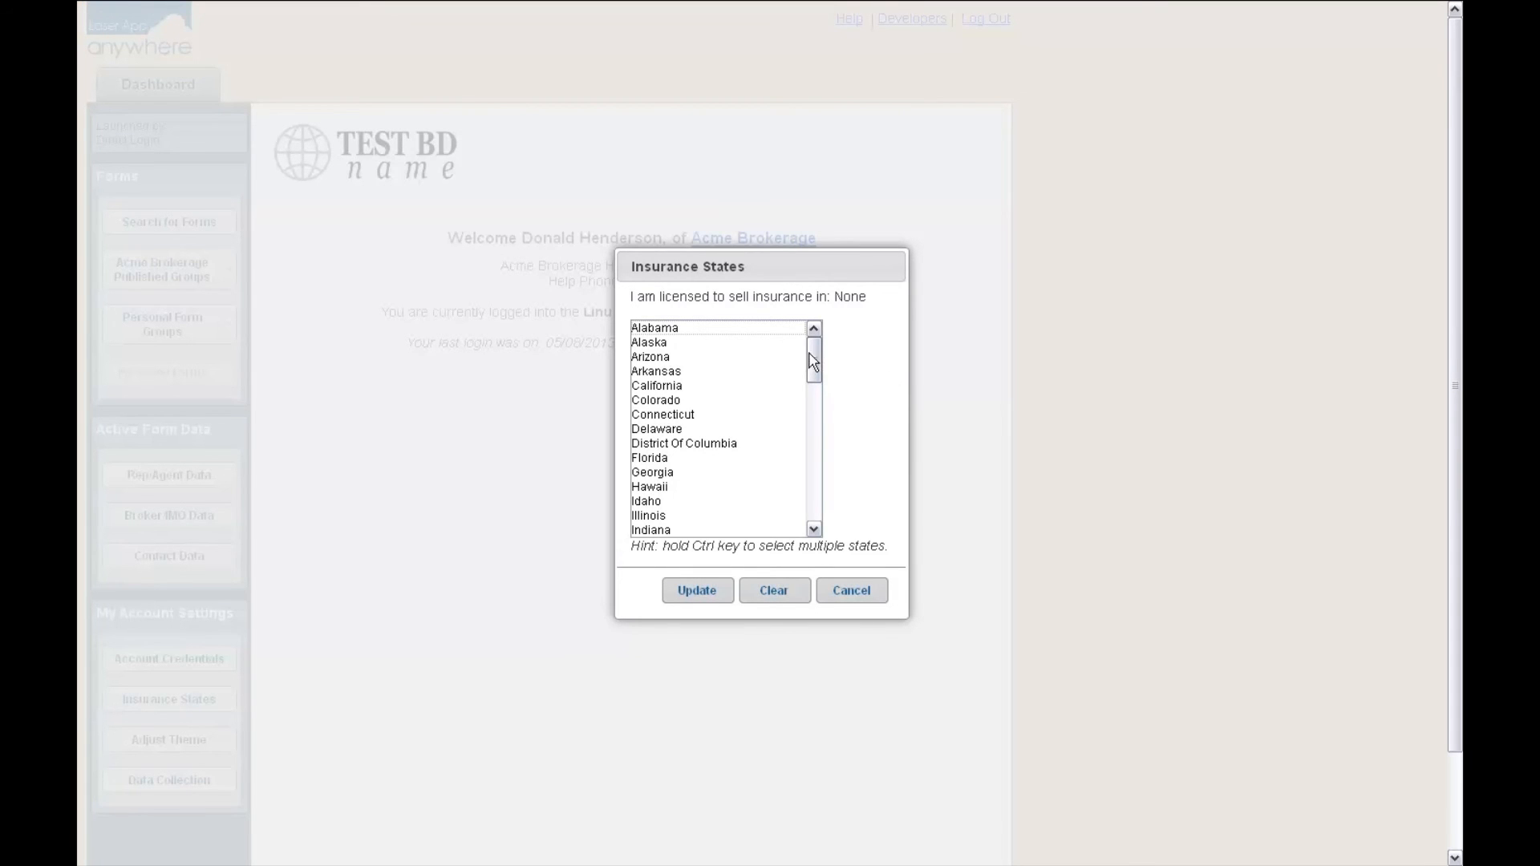
left_click(670, 401)
left_click(674, 429, "ctrl")
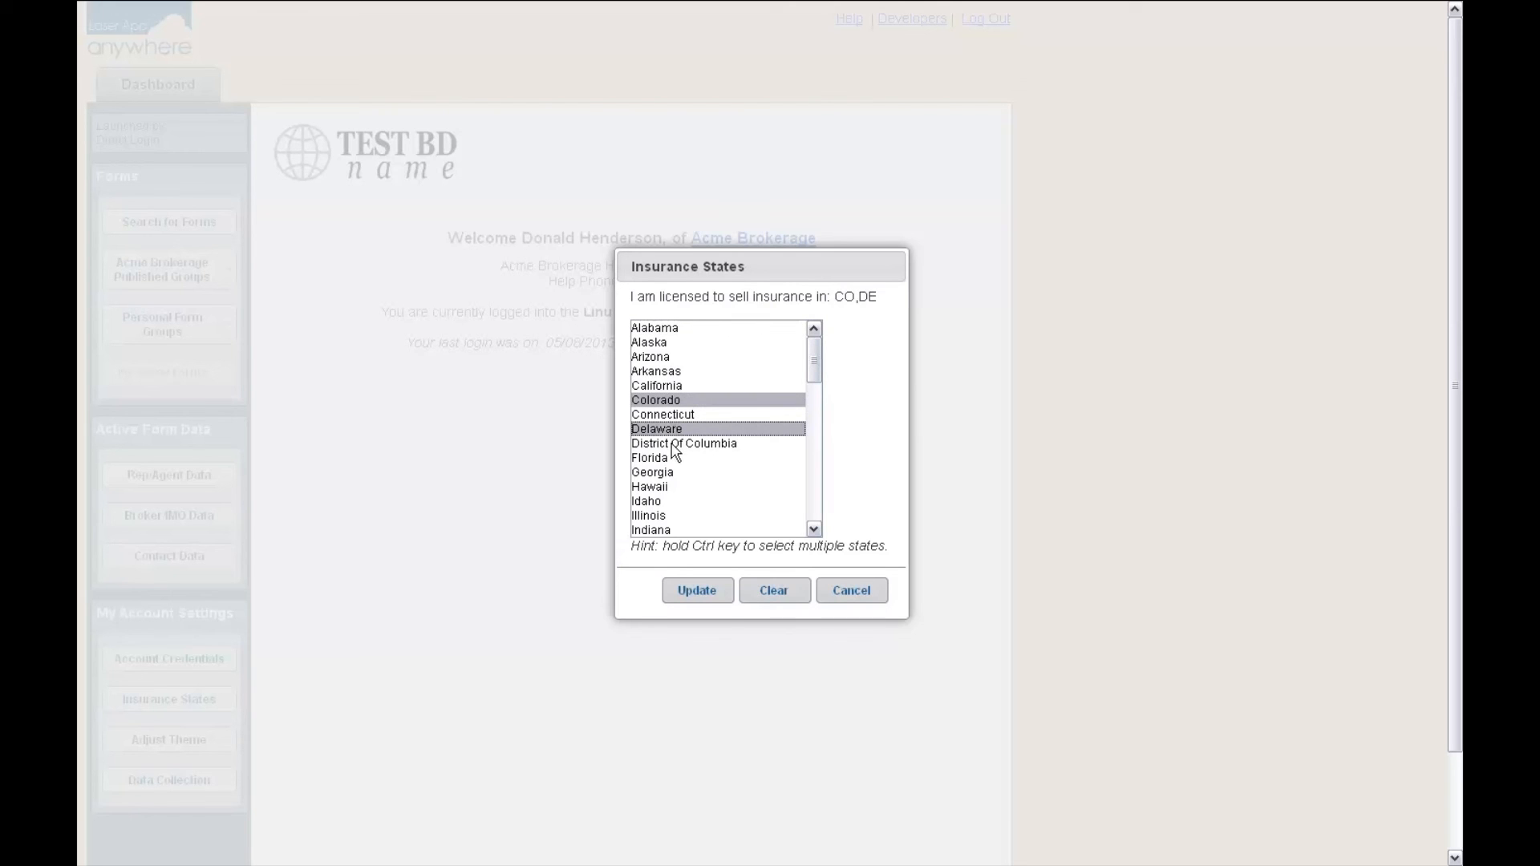
left_click(664, 374, "ctrl")
left_click(676, 475, "ctrl")
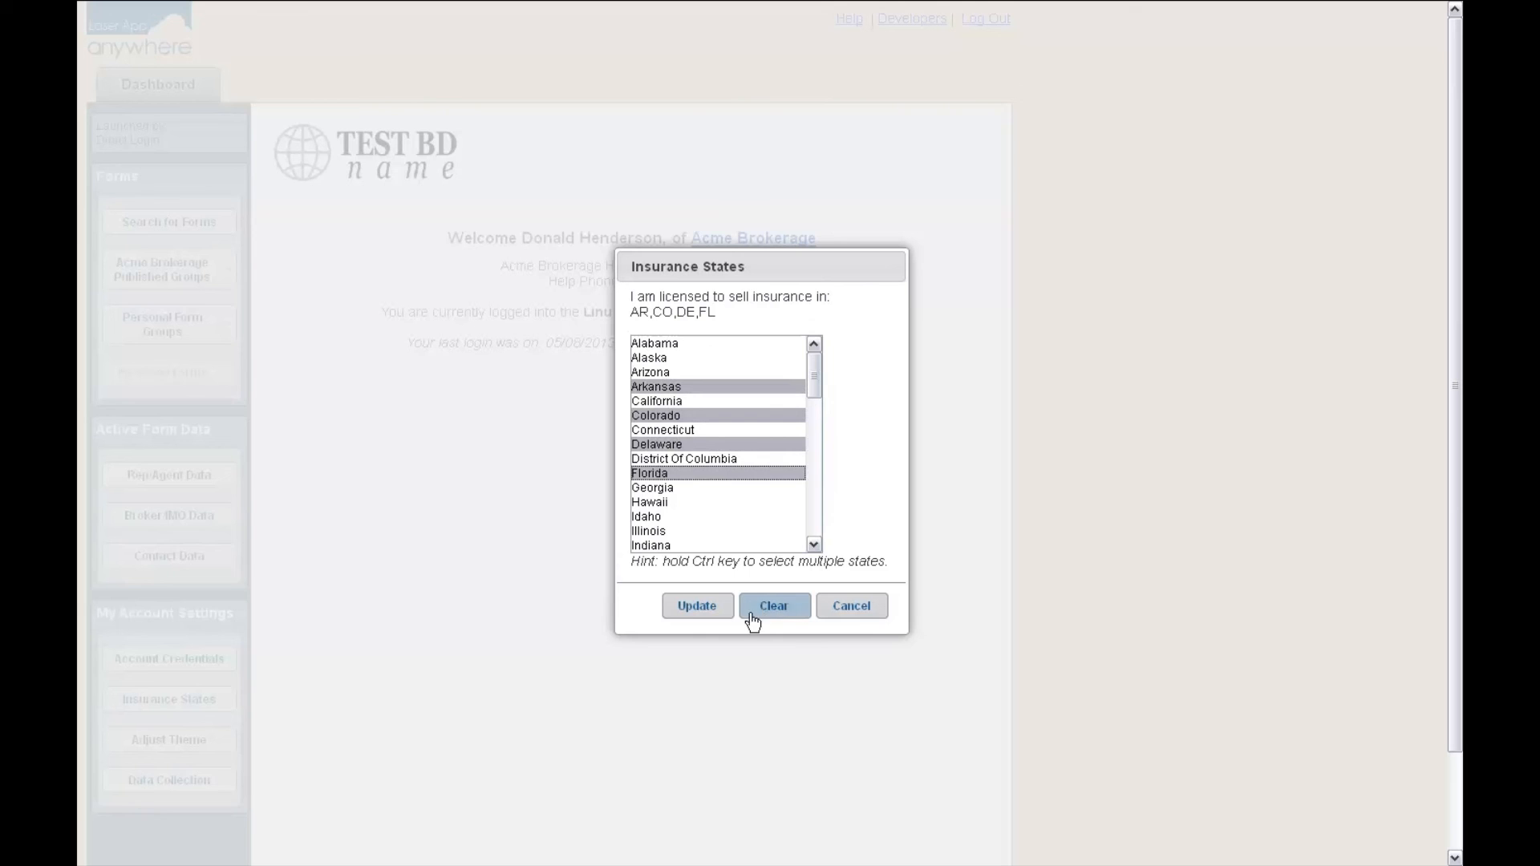
left_click(704, 610)
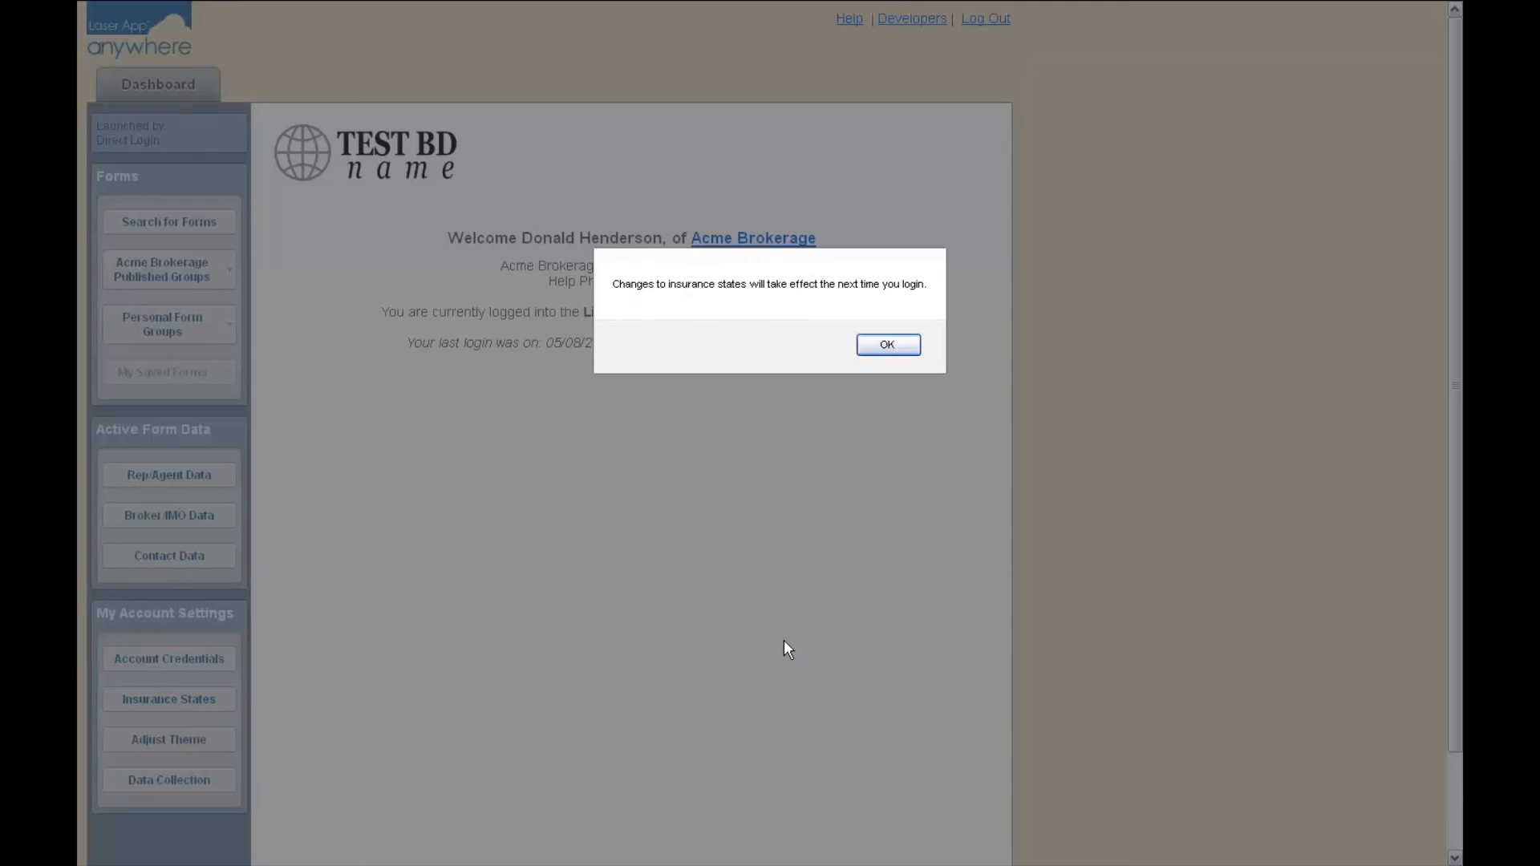
left_click(890, 350)
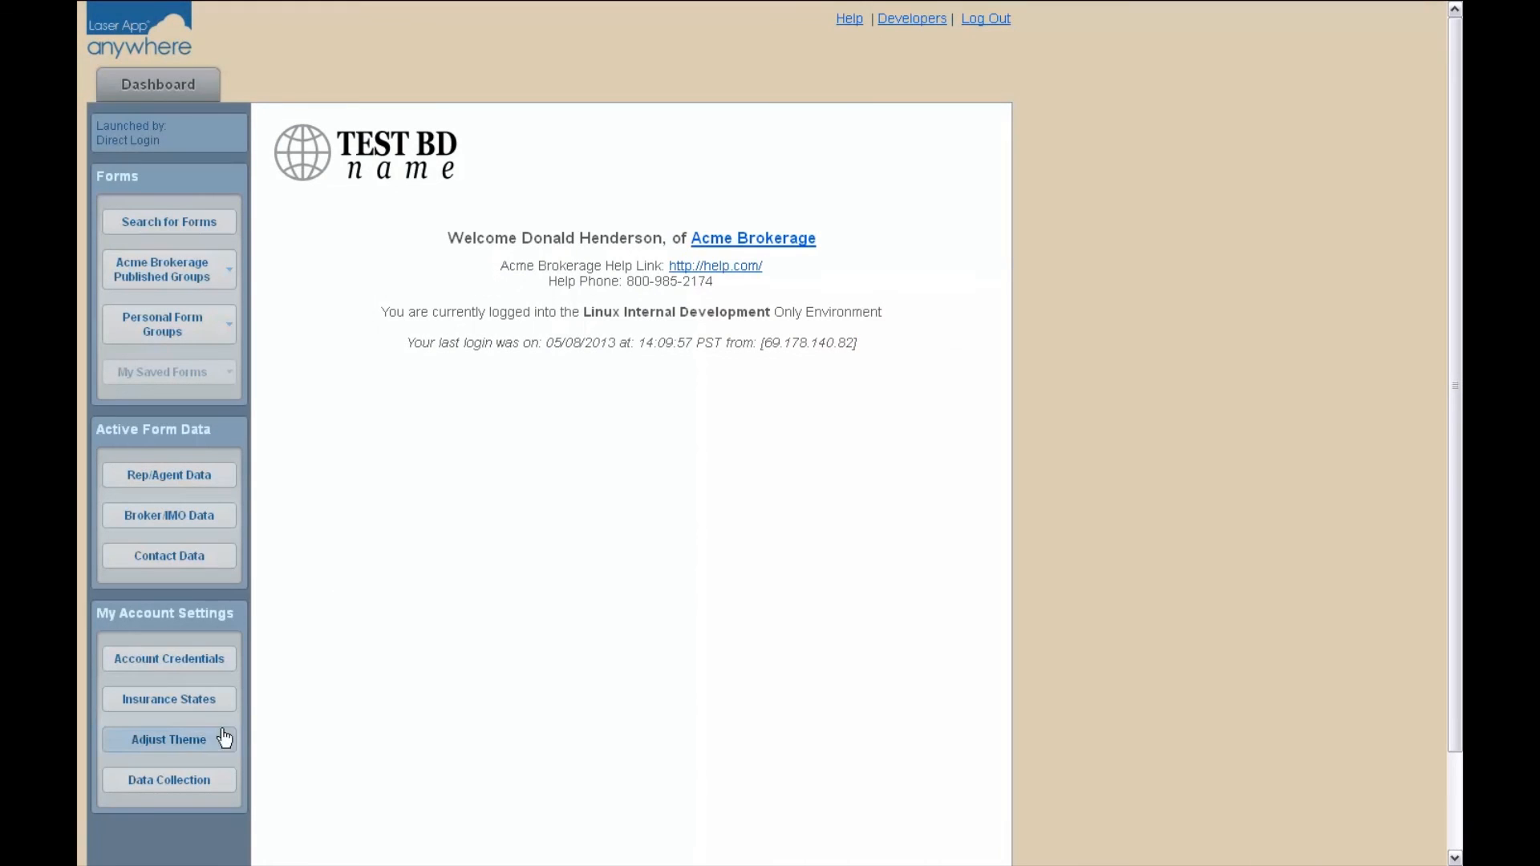
Step: Preview the orange_oktoberfest theme and cancel the theme change
left_click(170, 748)
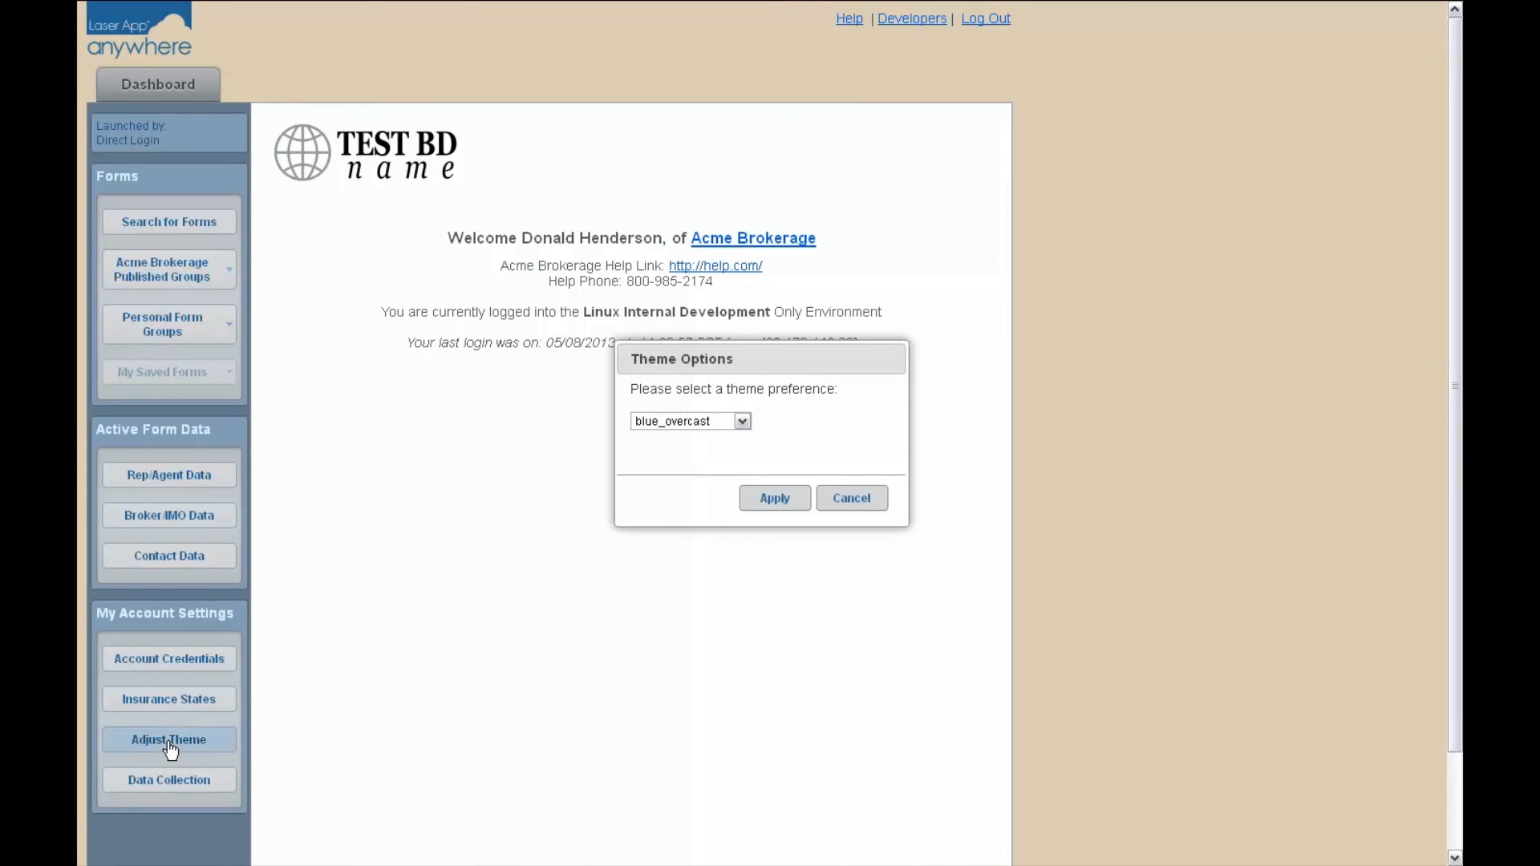
left_click(743, 423)
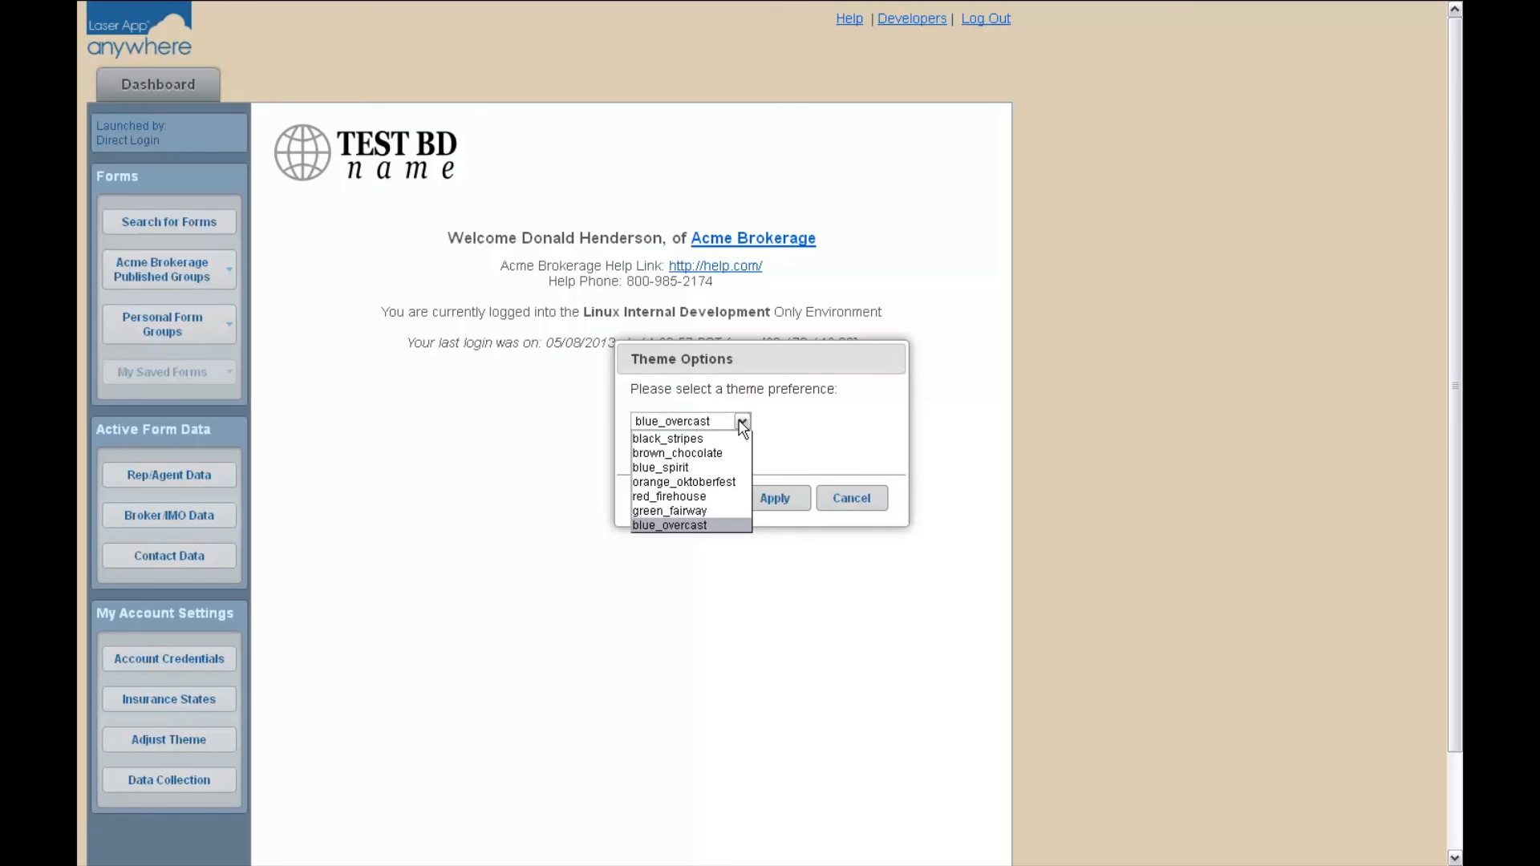
left_click(706, 482)
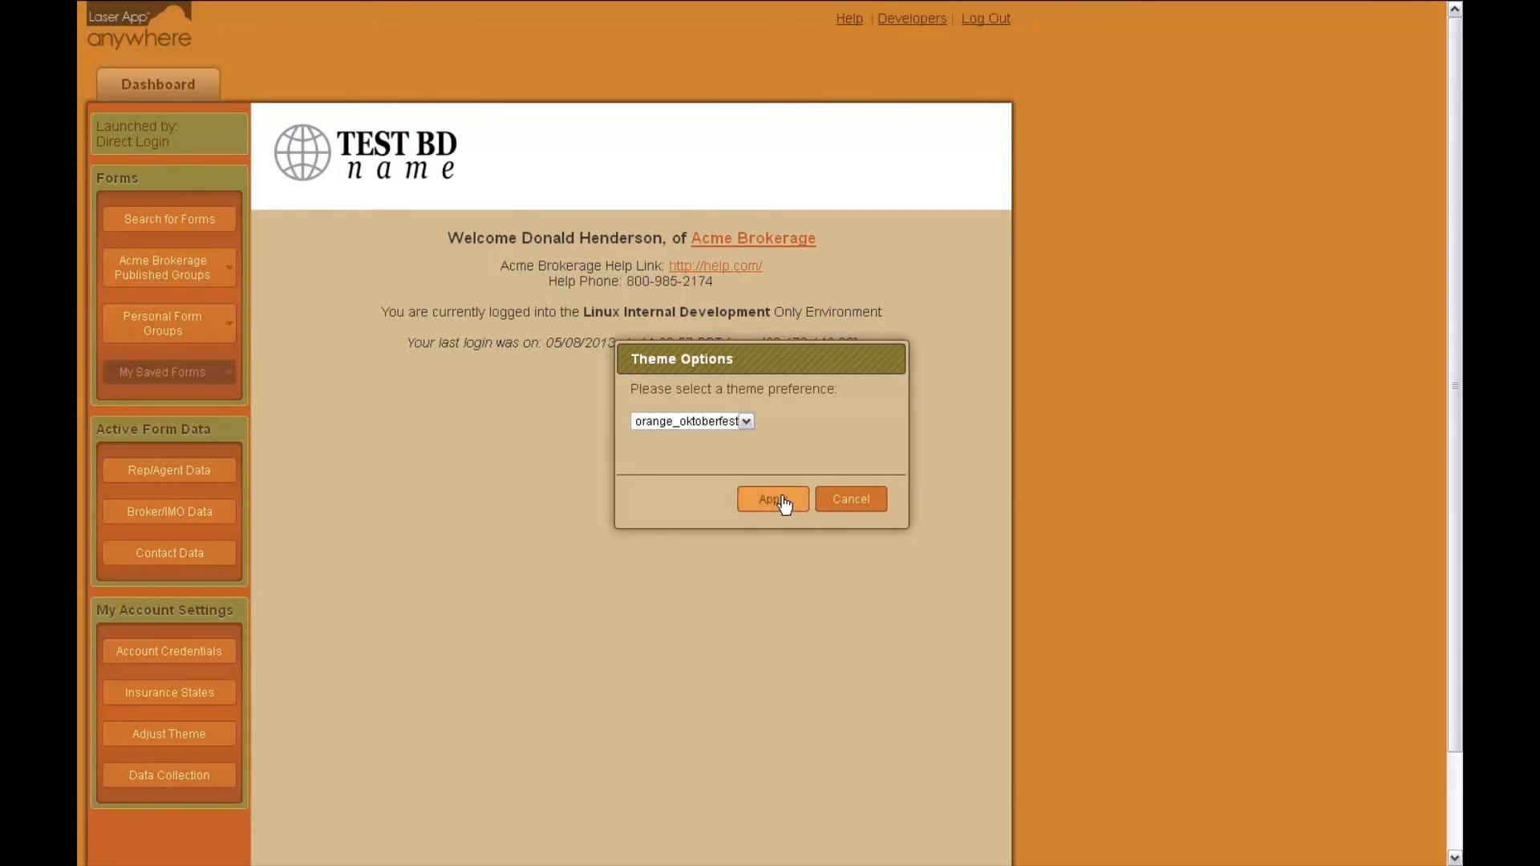
left_click(867, 499)
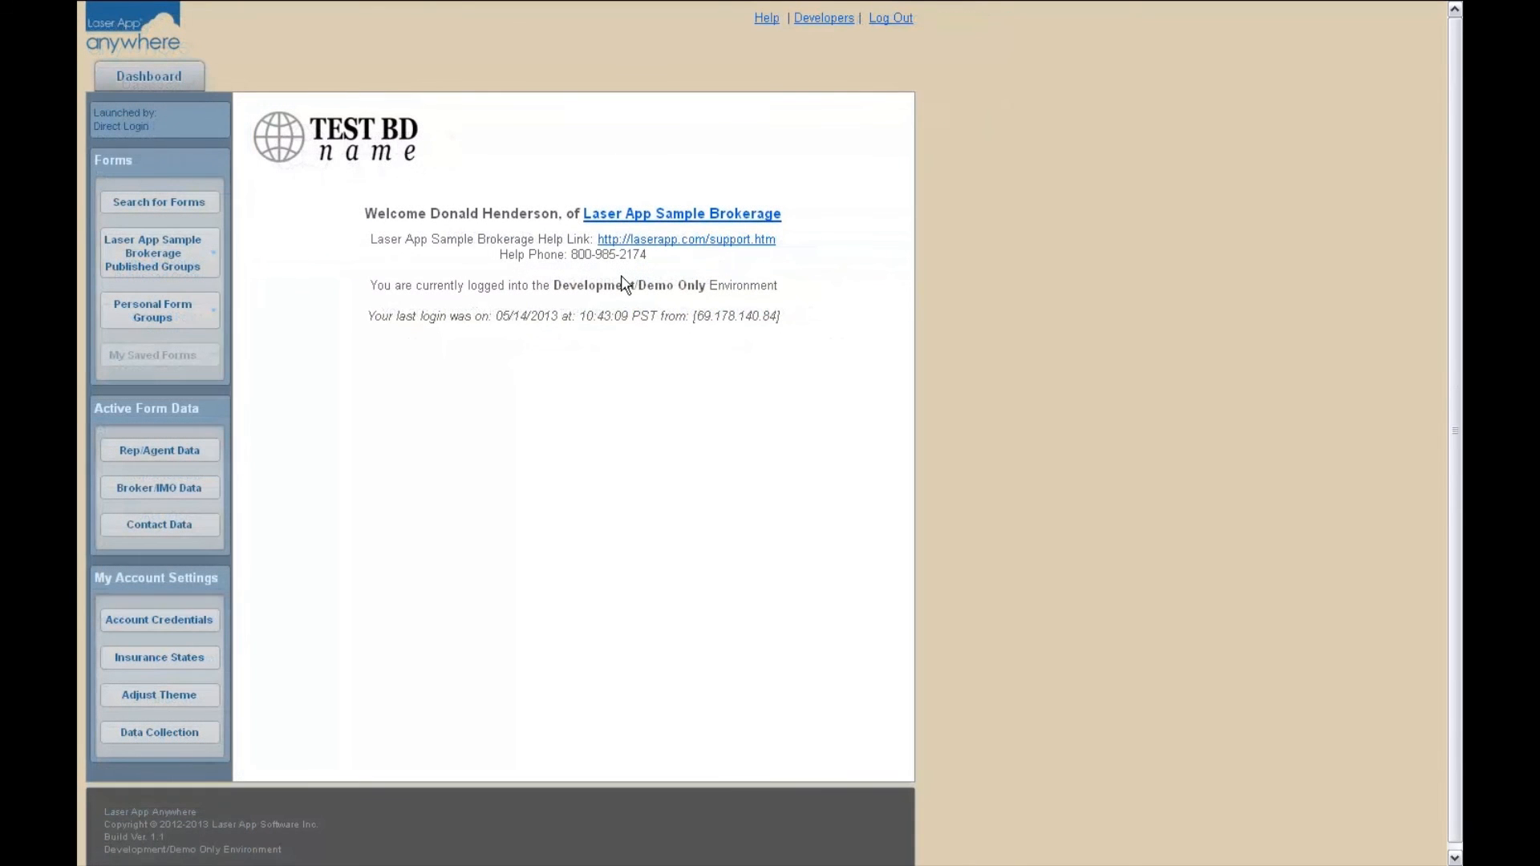